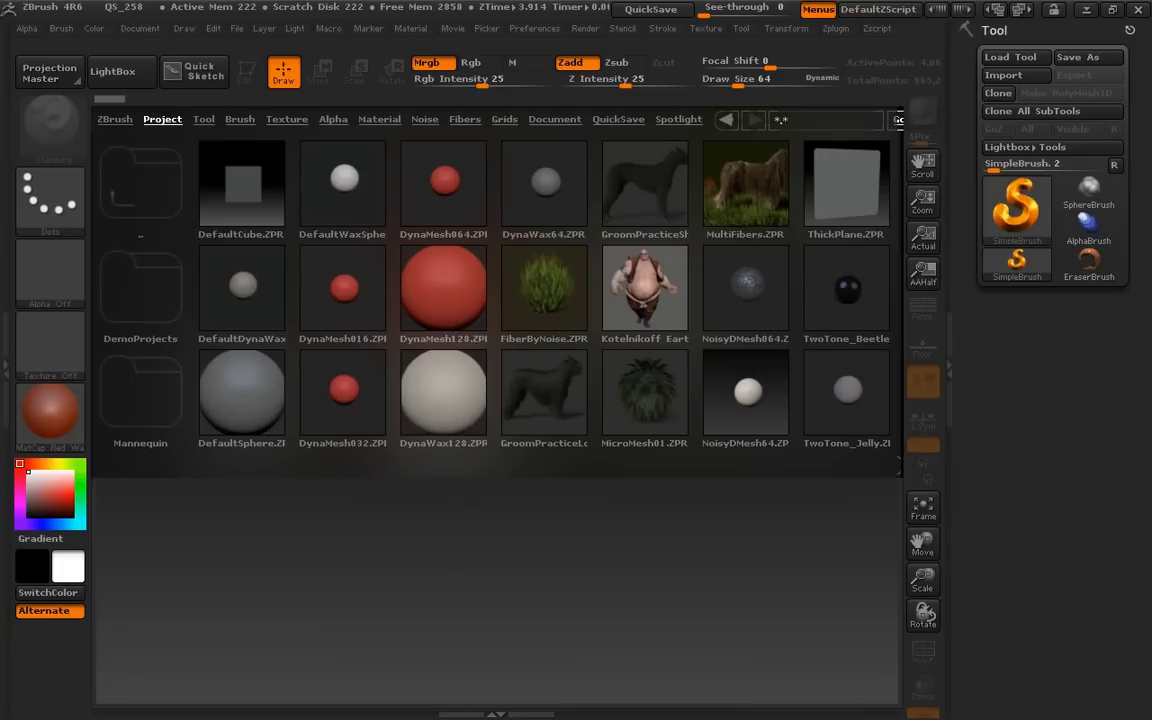
Step: Browse the LightBox Tool, Brush, Texture, Alpha, Material, Noise and Document tabs, ending on QuickSave
{"action": "left_click_drag", "start_coordinate": [675, 322], "coordinate": [755, 340]}
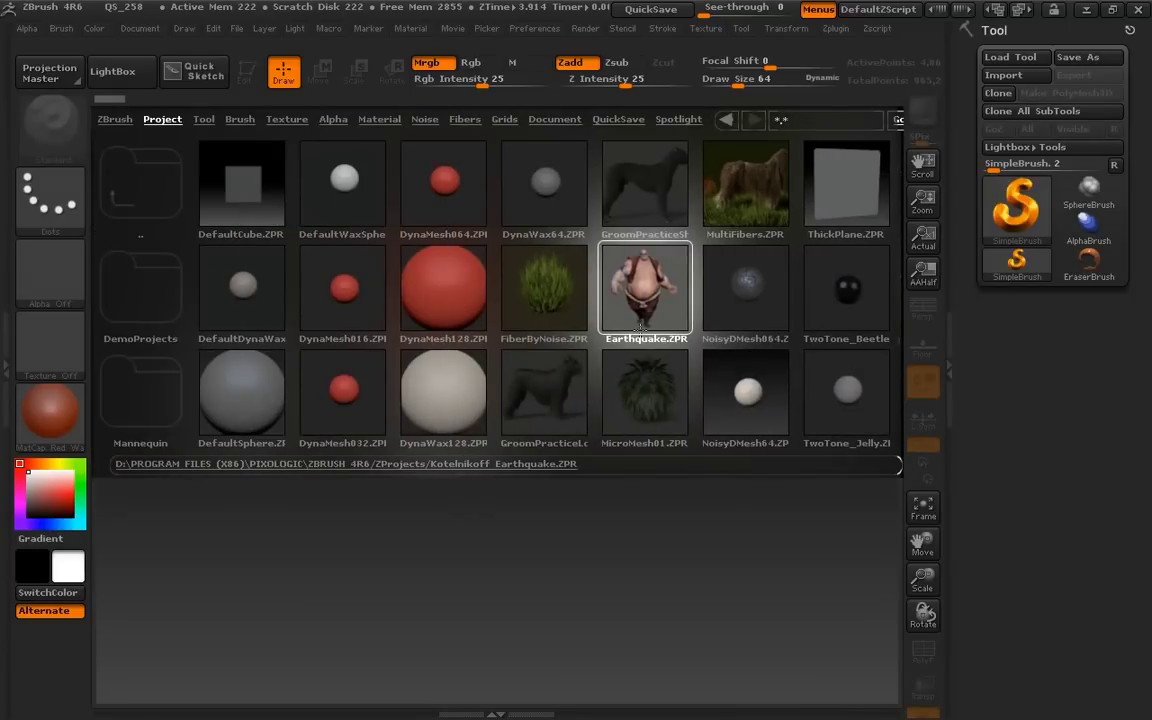
{"action": "left_click", "coordinate": [203, 119]}
{"action": "left_click", "coordinate": [240, 119]}
{"action": "left_click", "coordinate": [284, 121]}
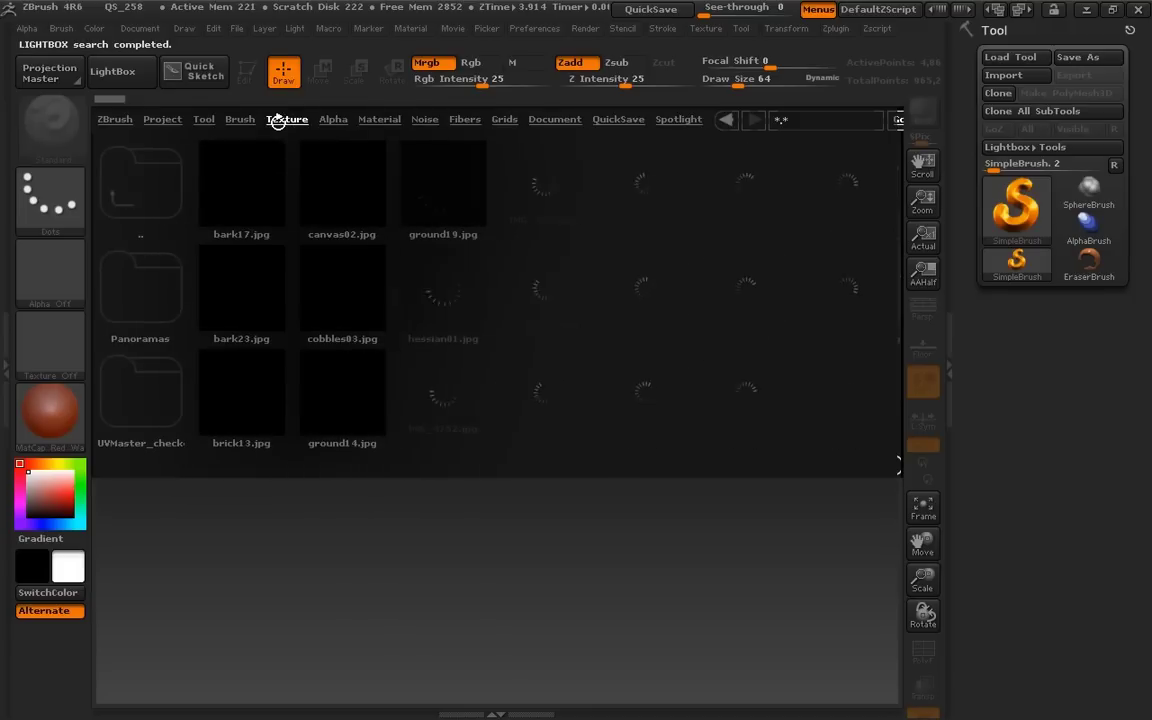
{"action": "left_click", "coordinate": [331, 120]}
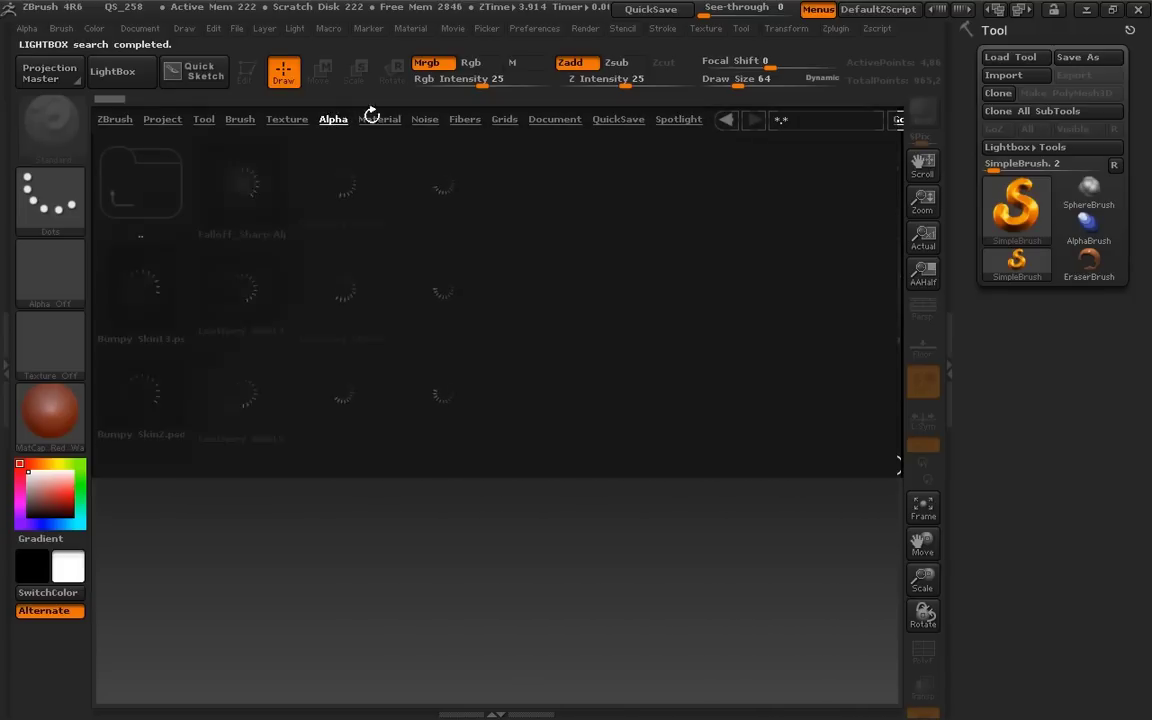
{"action": "left_click", "coordinate": [377, 119]}
{"action": "left_click", "coordinate": [425, 119]}
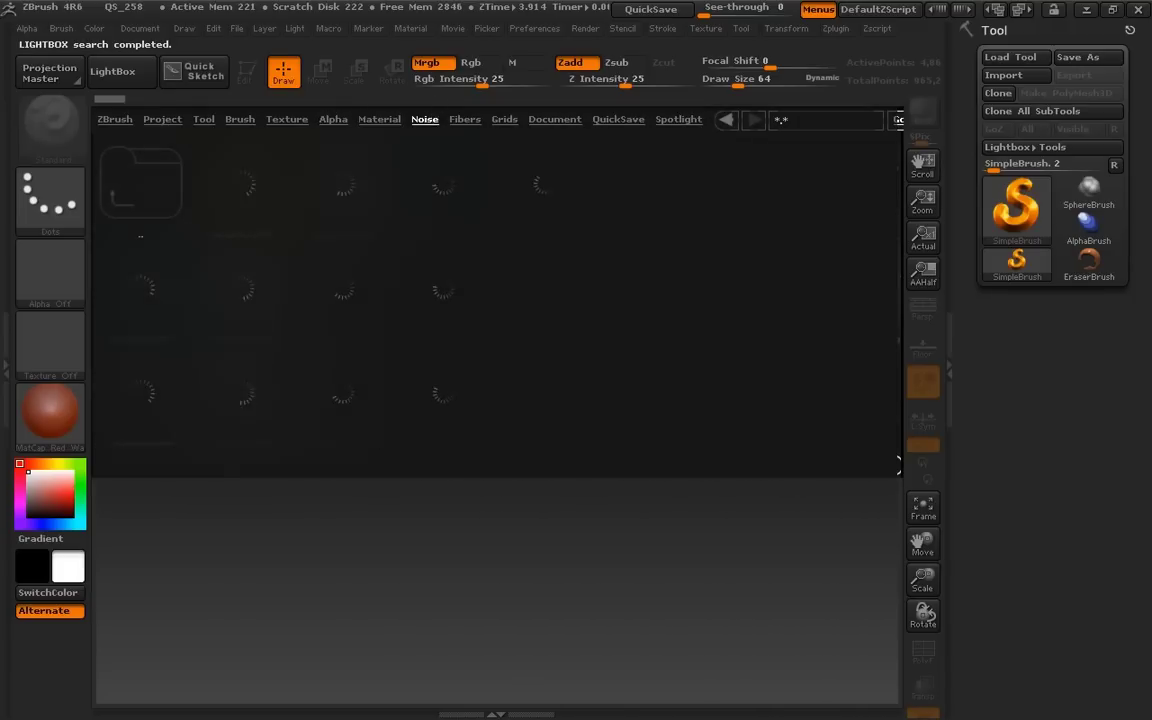
{"action": "left_click", "coordinate": [554, 119]}
{"action": "left_click", "coordinate": [618, 119]}
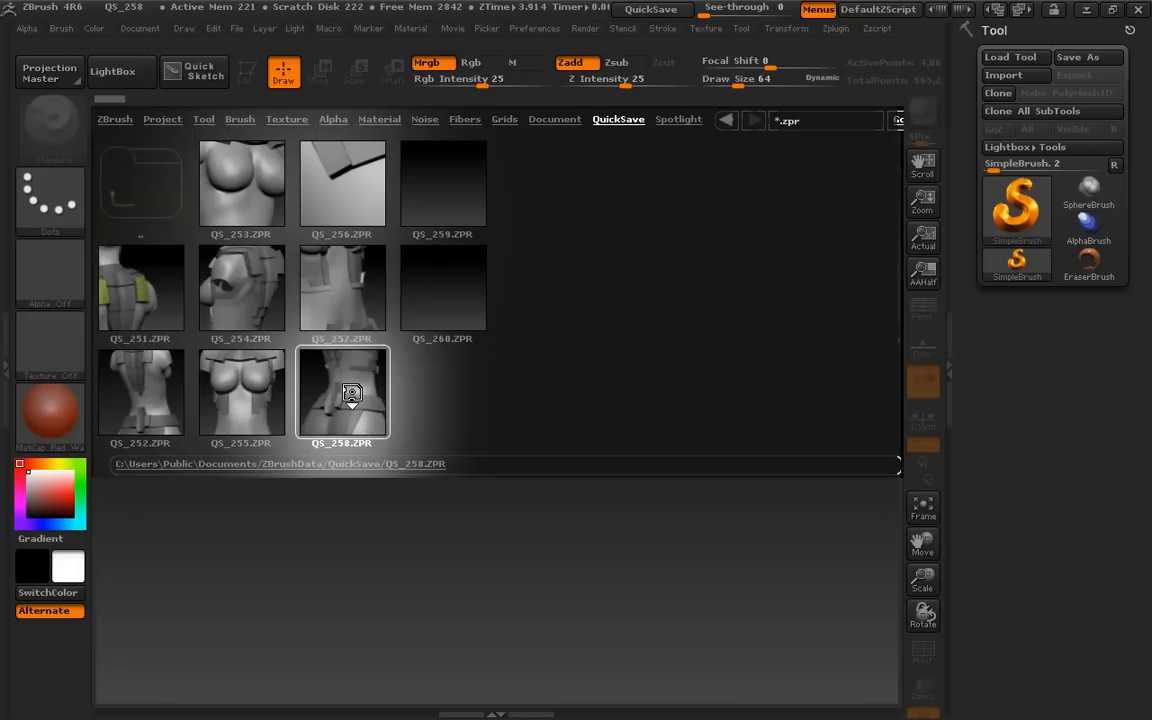
Step: Load the QS_258.ZPR quicksave, rotate the character to front view and frame it
{"action": "double_click", "coordinate": [352, 395]}
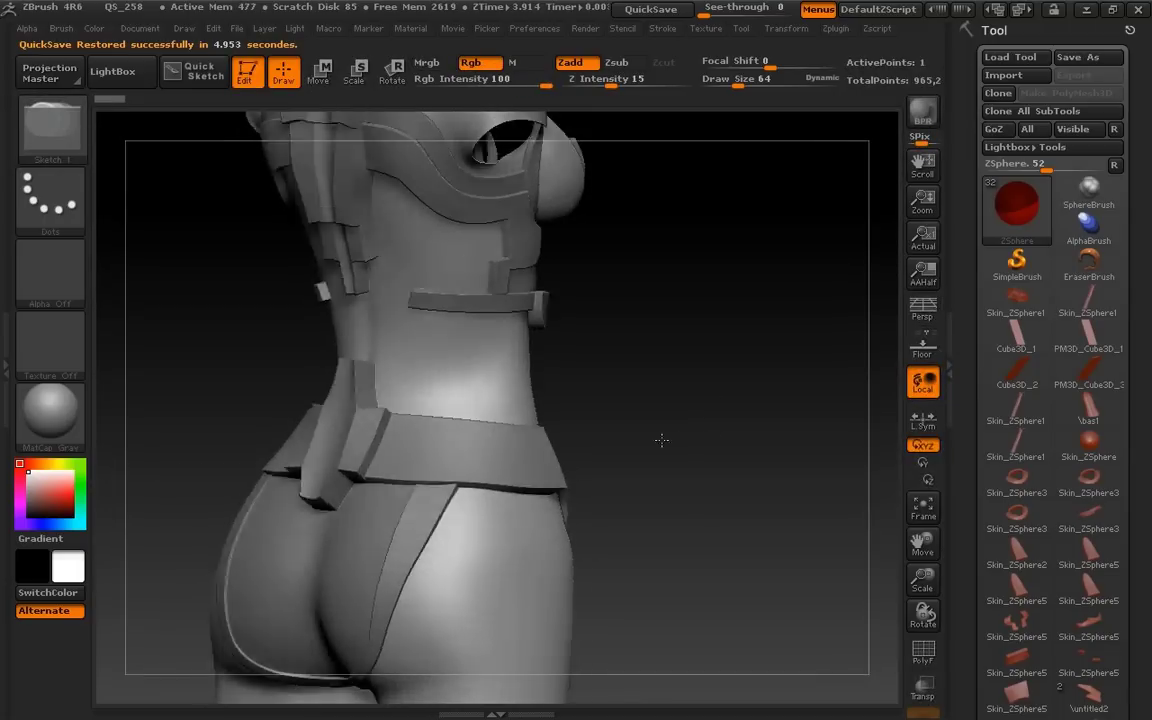
{"action": "mouse_move", "coordinate": [661, 440]}
{"action": "left_mouse_down"}
{"action": "mouse_move", "coordinate": [607, 437]}
{"action": "mouse_move", "coordinate": [792, 445]}
{"action": "left_mouse_up"}
{"action": "left_click", "coordinate": [920, 500]}
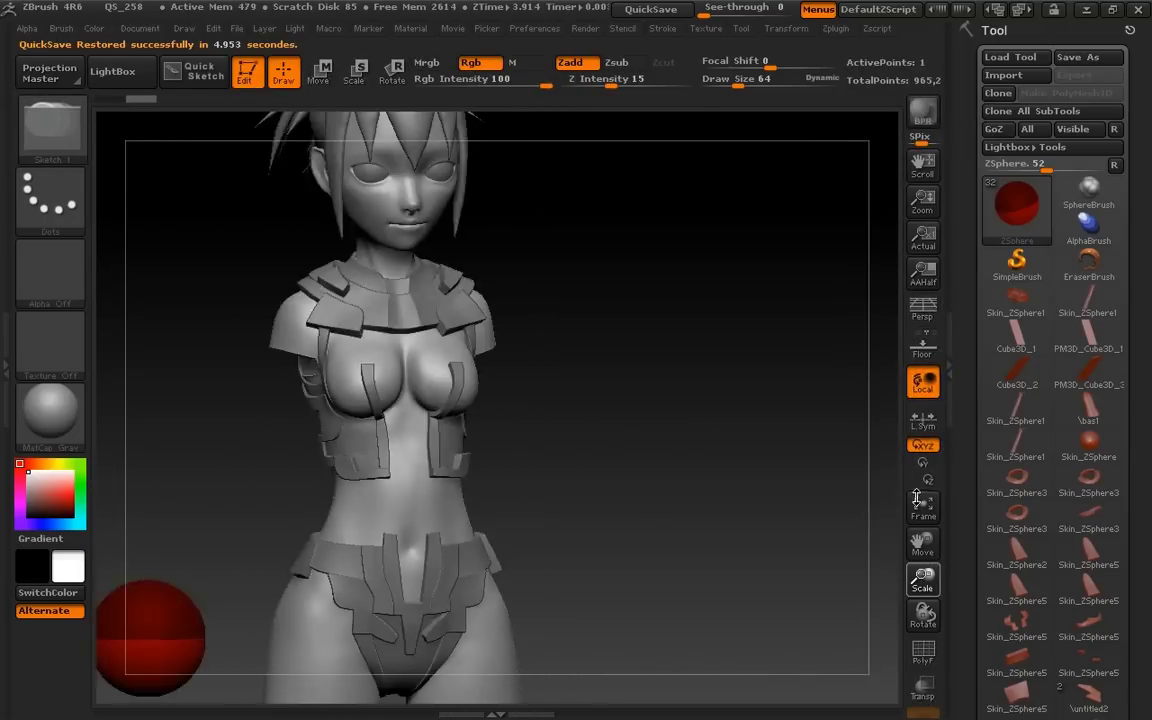
Step: Scroll the Tool palette to the SubTool list and select the Corp subtool
{"action": "scroll", "coordinate": [972, 426], "scroll_direction": "down", "scroll_amount": 1}
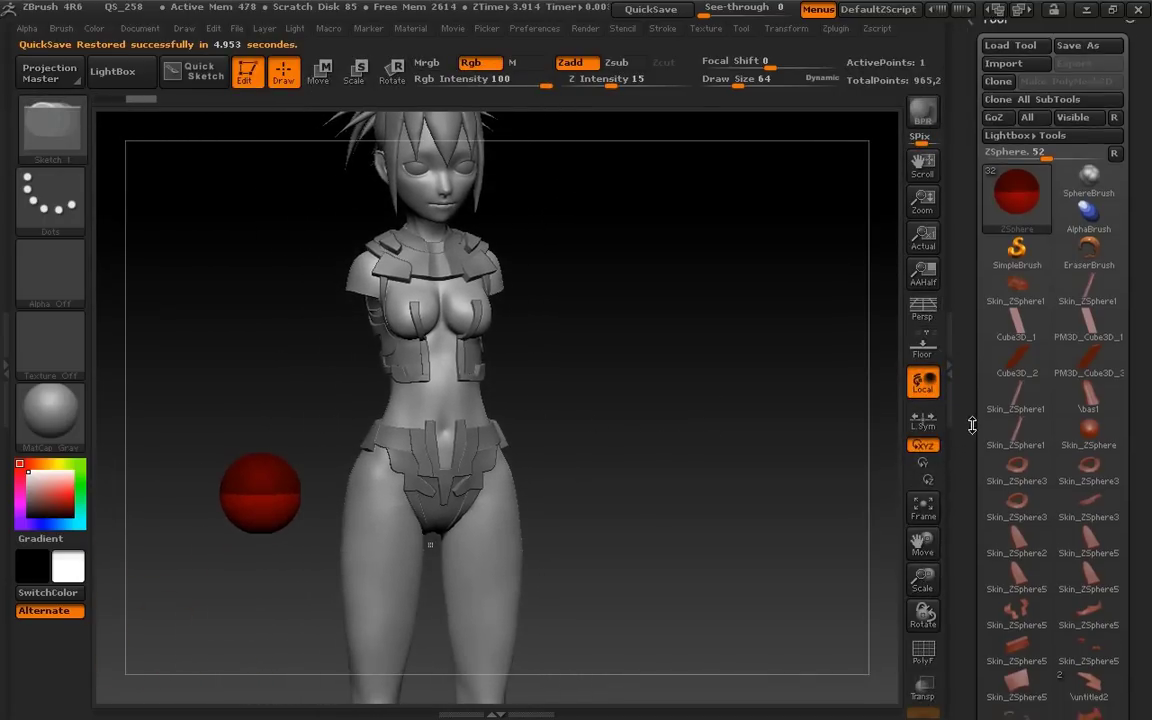
{"action": "scroll", "coordinate": [972, 426], "scroll_direction": "down", "scroll_amount": 5}
{"action": "scroll", "coordinate": [972, 426], "scroll_direction": "down", "scroll_amount": 5}
{"action": "scroll", "coordinate": [965, 300], "scroll_direction": "down", "scroll_amount": 3}
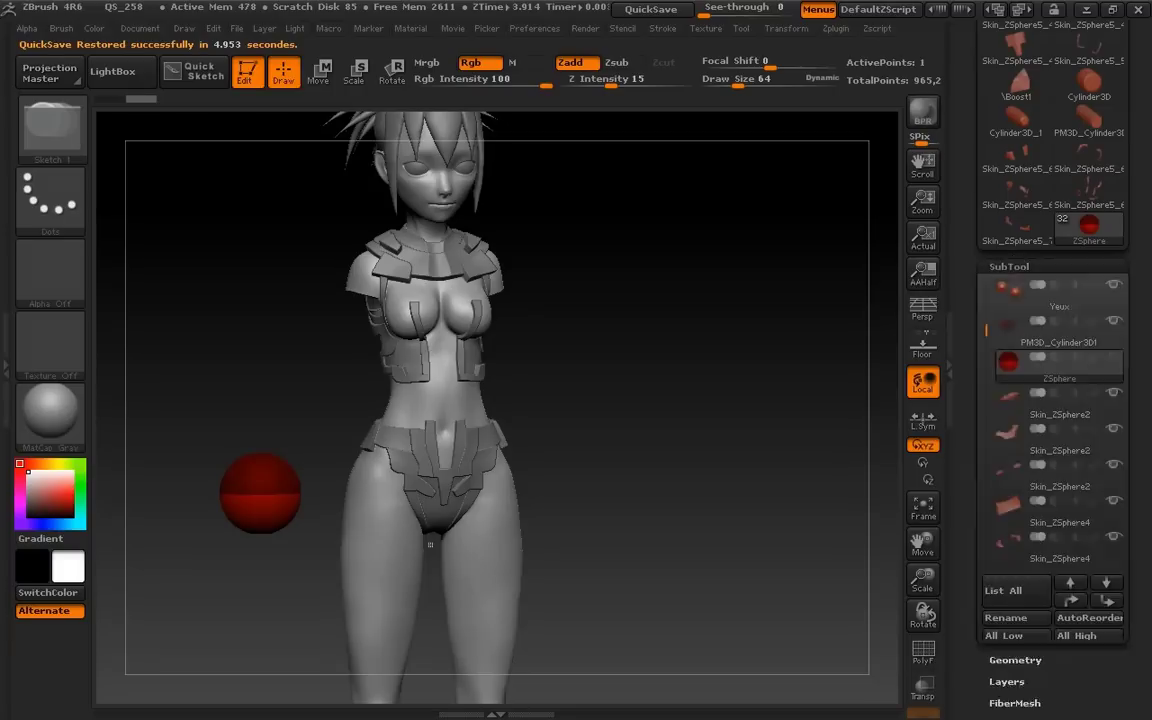
{"action": "scroll", "coordinate": [980, 357], "scroll_direction": "down", "scroll_amount": 3}
{"action": "scroll", "coordinate": [1028, 250], "scroll_direction": "up", "scroll_amount": 2}
{"action": "scroll", "coordinate": [1028, 183], "scroll_direction": "up", "scroll_amount": 3}
{"action": "left_click", "coordinate": [1028, 183]}
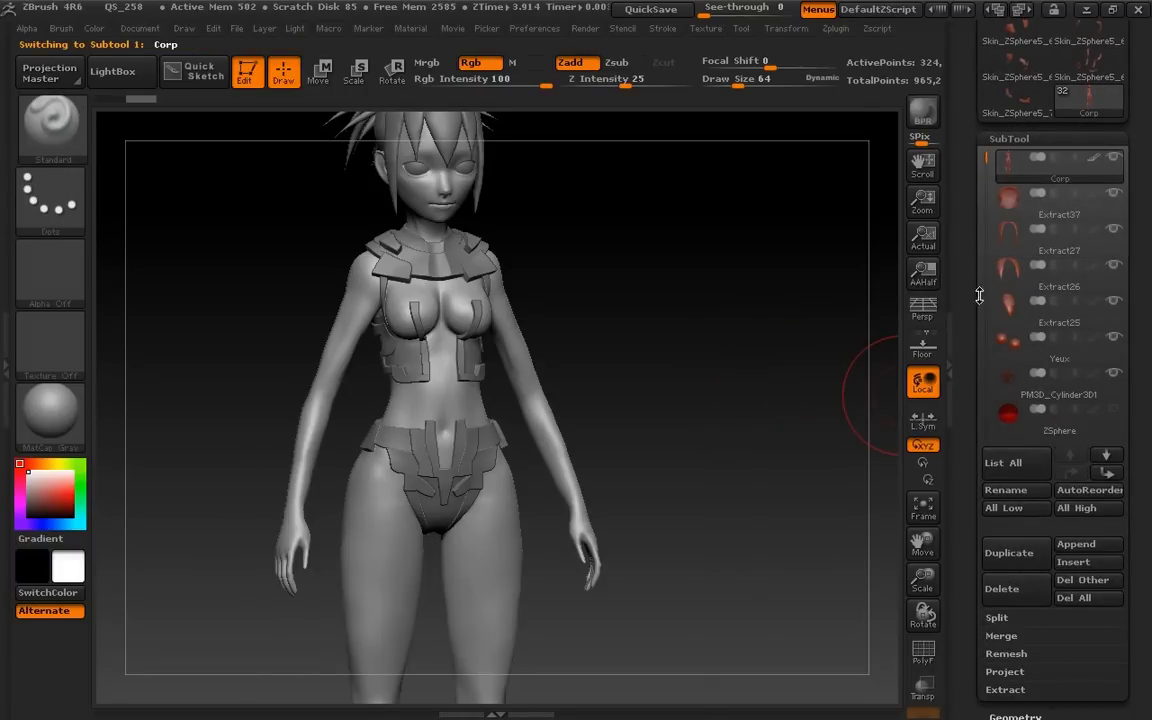
{"action": "left_click_drag", "start_coordinate": [818, 532], "coordinate": [806, 547]}
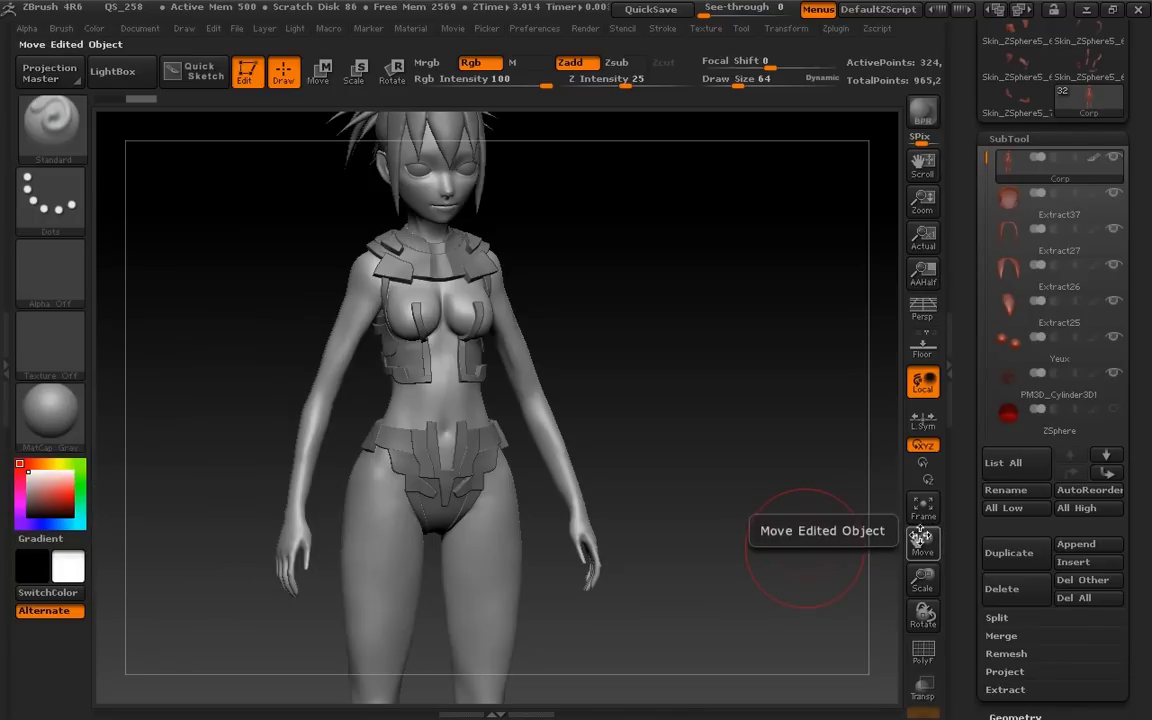
{"action": "left_click_drag", "start_coordinate": [921, 540], "coordinate": [964, 527]}
{"action": "mouse_move", "coordinate": [823, 386]}
{"action": "left_mouse_down"}
{"action": "mouse_move", "coordinate": [796, 416]}
{"action": "mouse_move", "coordinate": [820, 455]}
{"action": "left_mouse_up"}
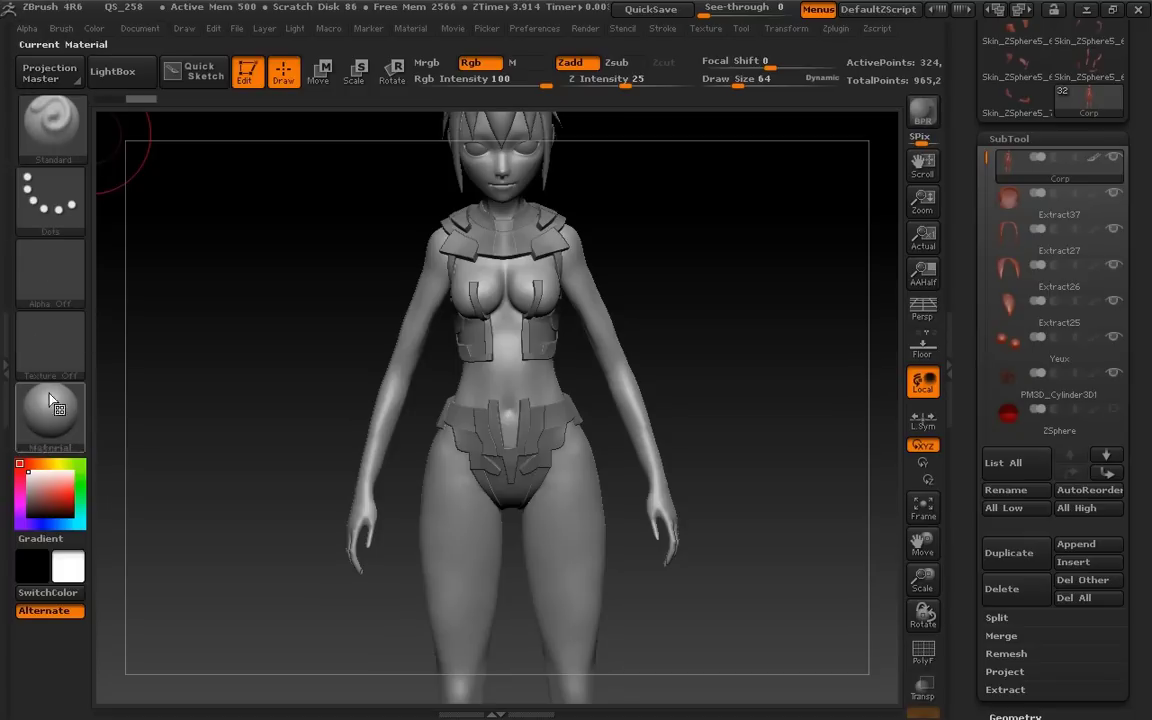
{"action": "left_click", "coordinate": [57, 126]}
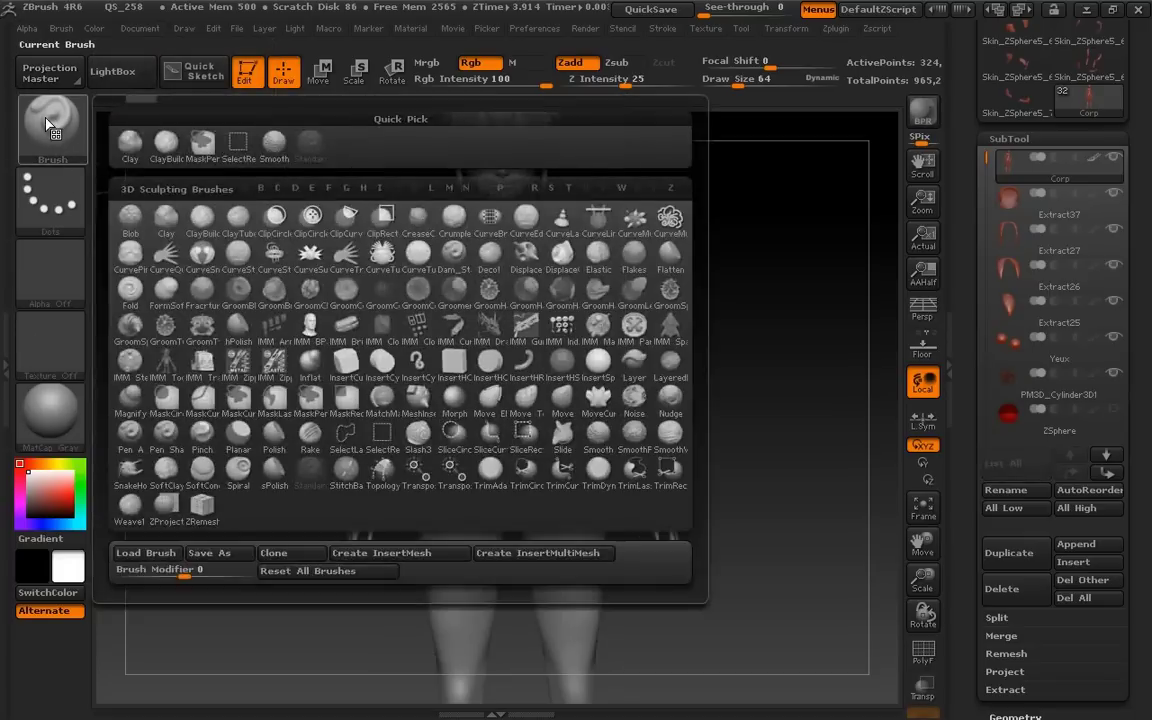
{"action": "left_click", "coordinate": [72, 133]}
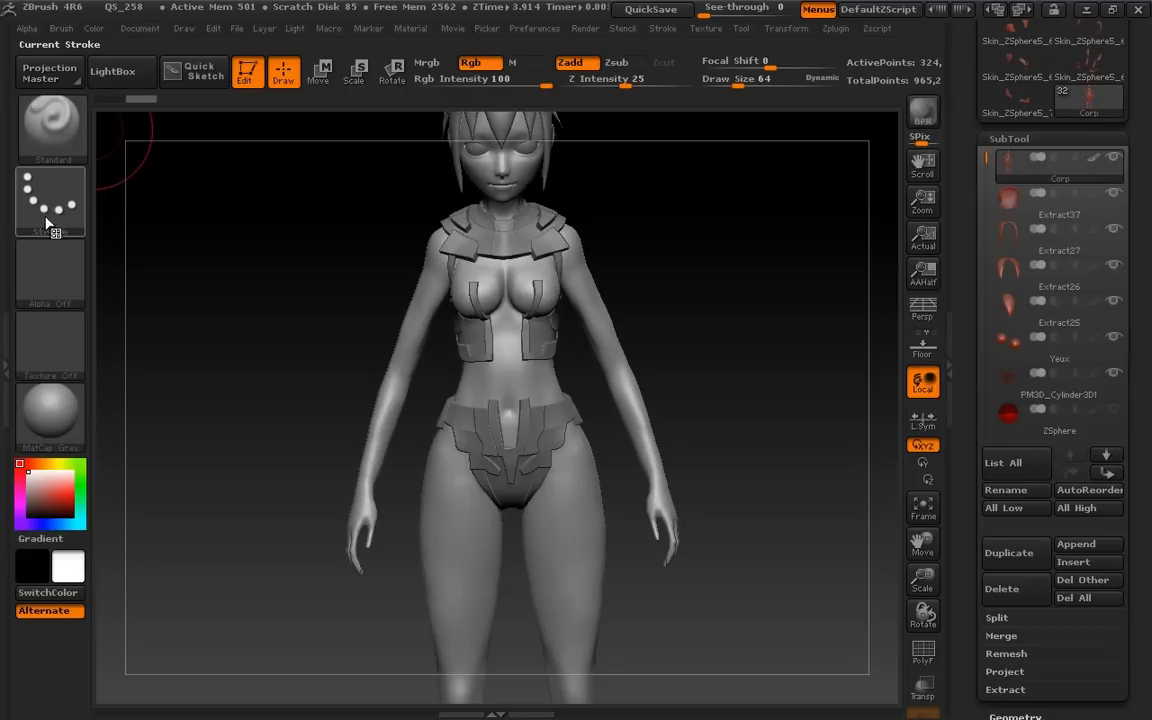
{"action": "left_click", "coordinate": [62, 200]}
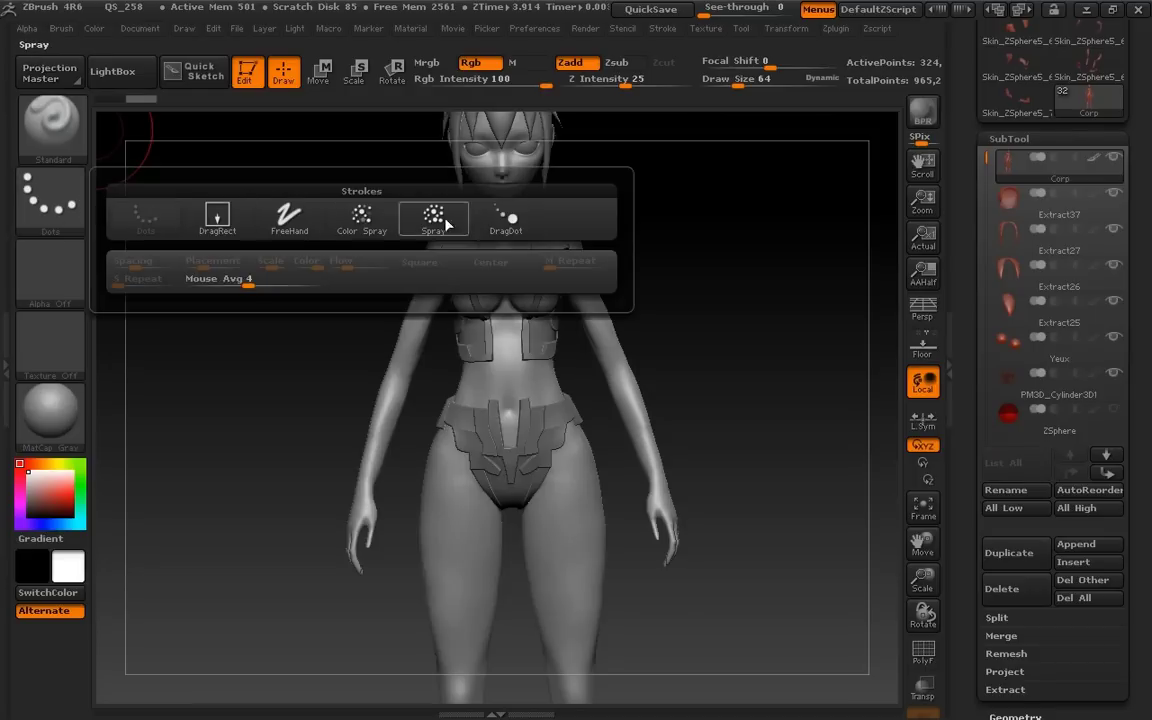
{"action": "left_click", "coordinate": [52, 262]}
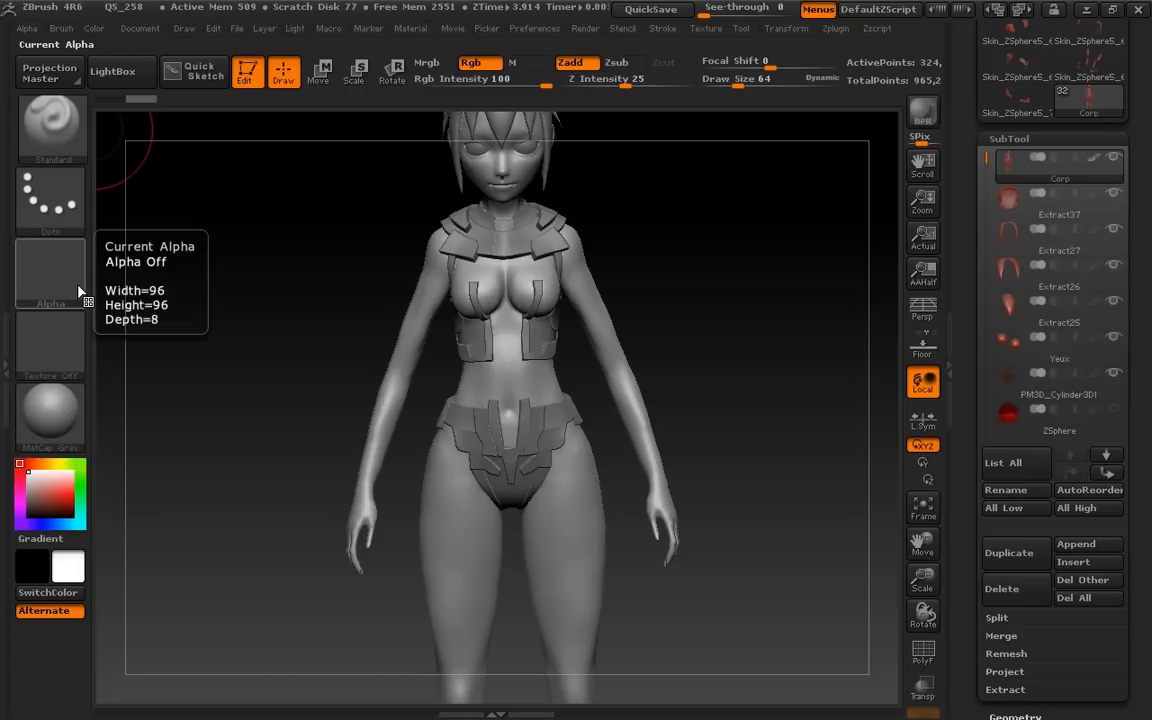
{"action": "left_click_drag", "start_coordinate": [802, 497], "coordinate": [779, 497]}
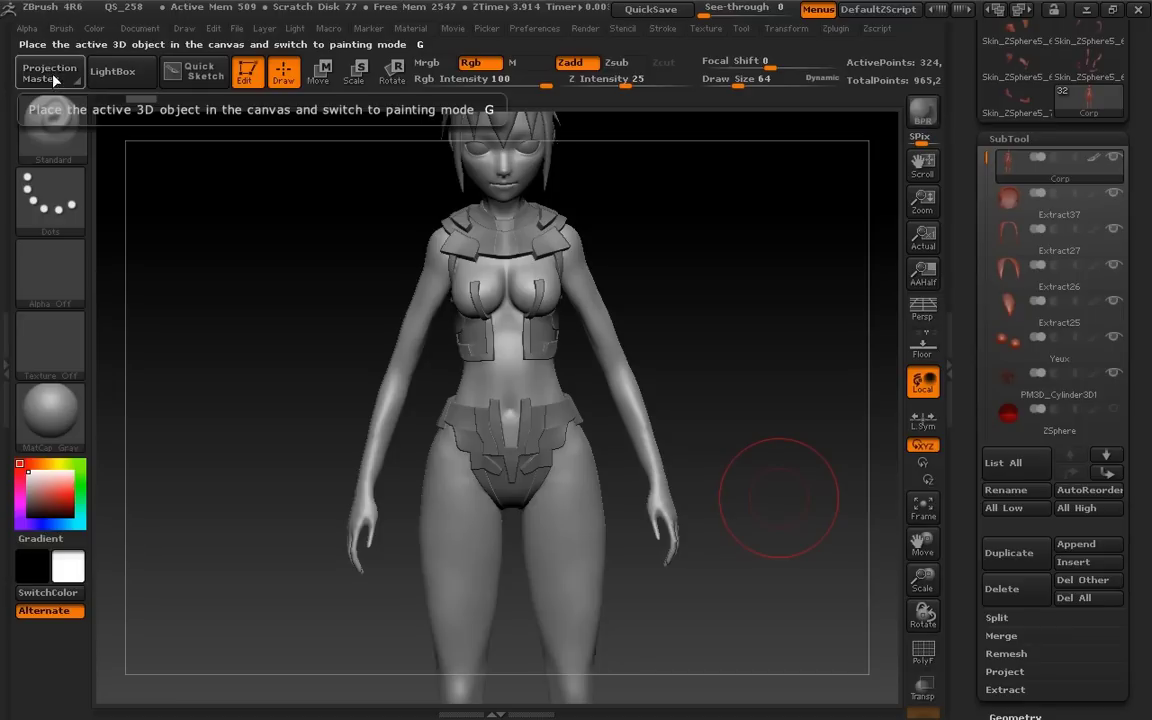
{"action": "left_click", "coordinate": [127, 74]}
{"action": "left_click", "coordinate": [127, 74]}
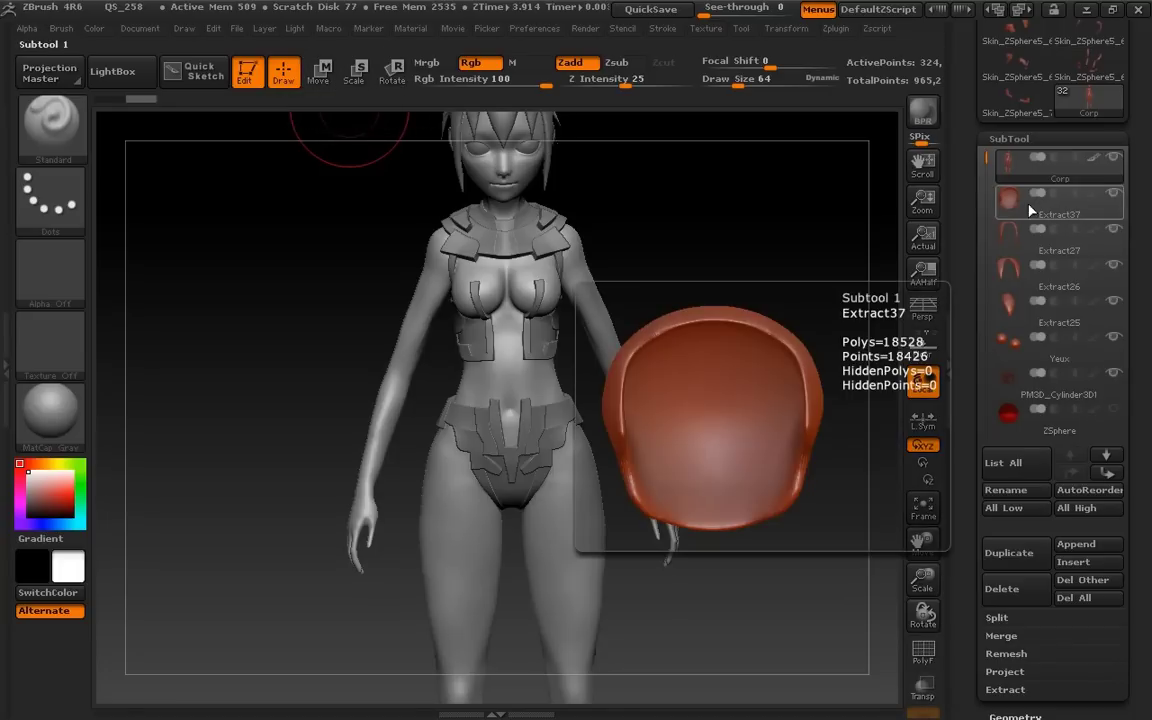
Step: Pan to the hair spikes, rotate to a three-quarter view, and select PM3D_Cylinder3D1
{"action": "left_click_drag", "start_coordinate": [920, 540], "coordinate": [918, 530]}
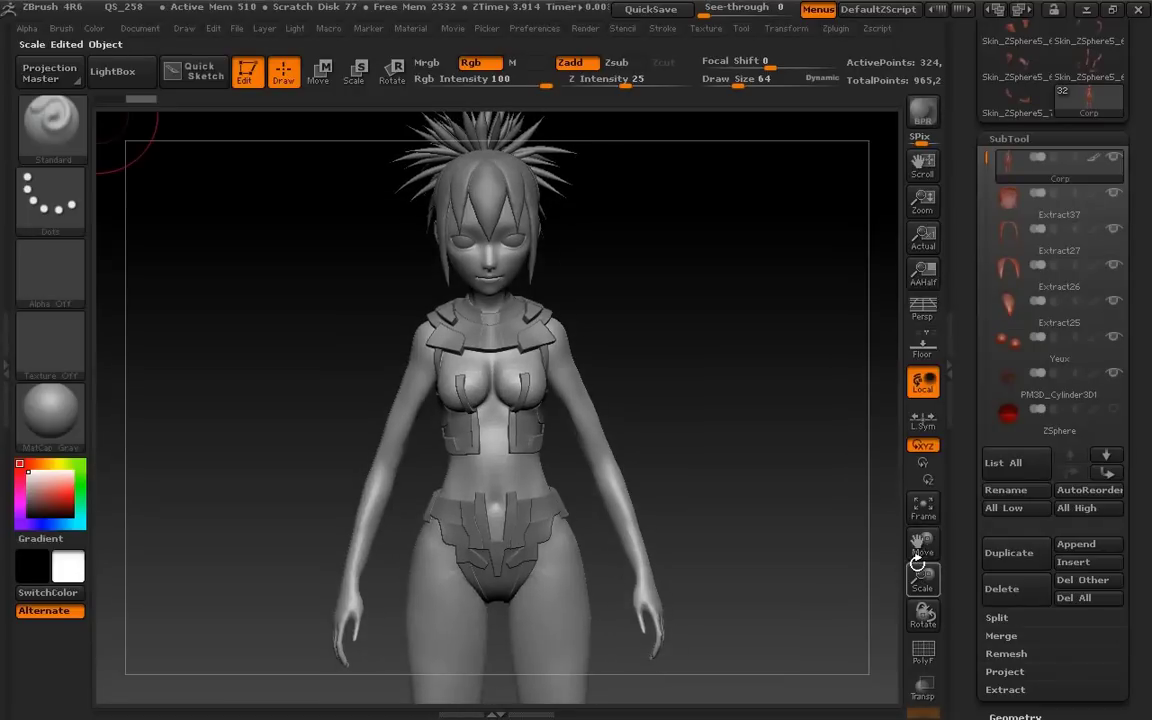
{"action": "mouse_move", "coordinate": [986, 160]}
{"action": "left_mouse_down"}
{"action": "mouse_move", "coordinate": [986, 231]}
{"action": "mouse_move", "coordinate": [986, 155]}
{"action": "left_mouse_up"}
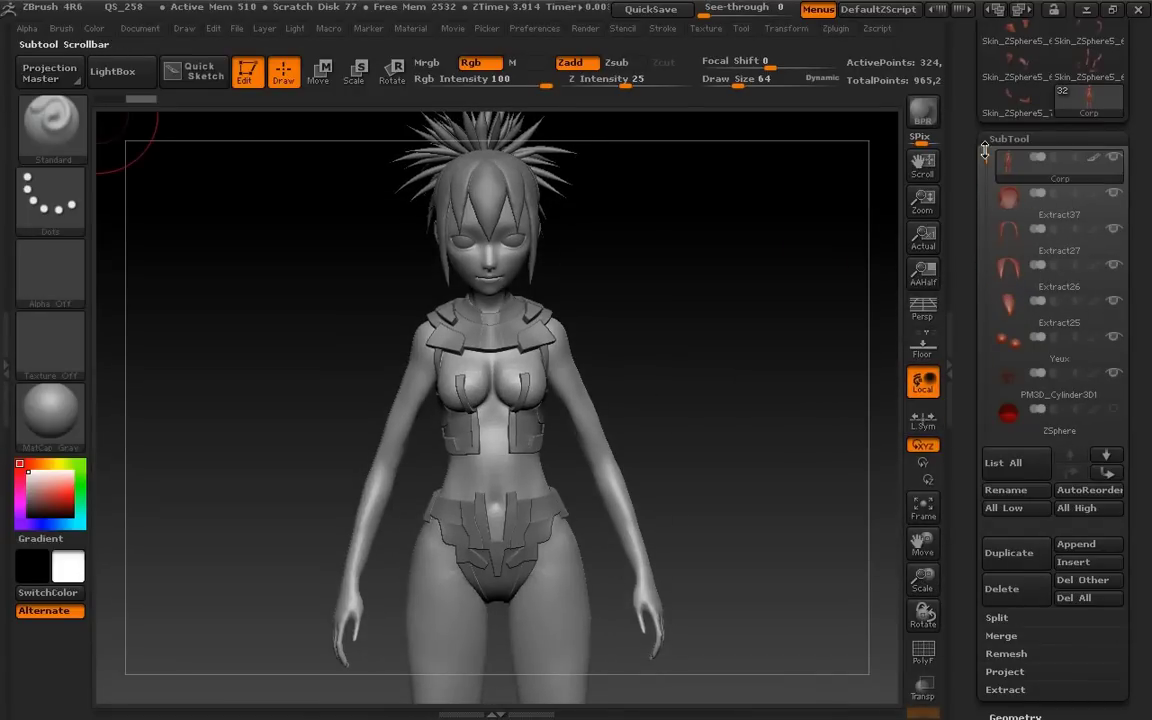
{"action": "left_click_drag", "start_coordinate": [818, 314], "coordinate": [872, 291]}
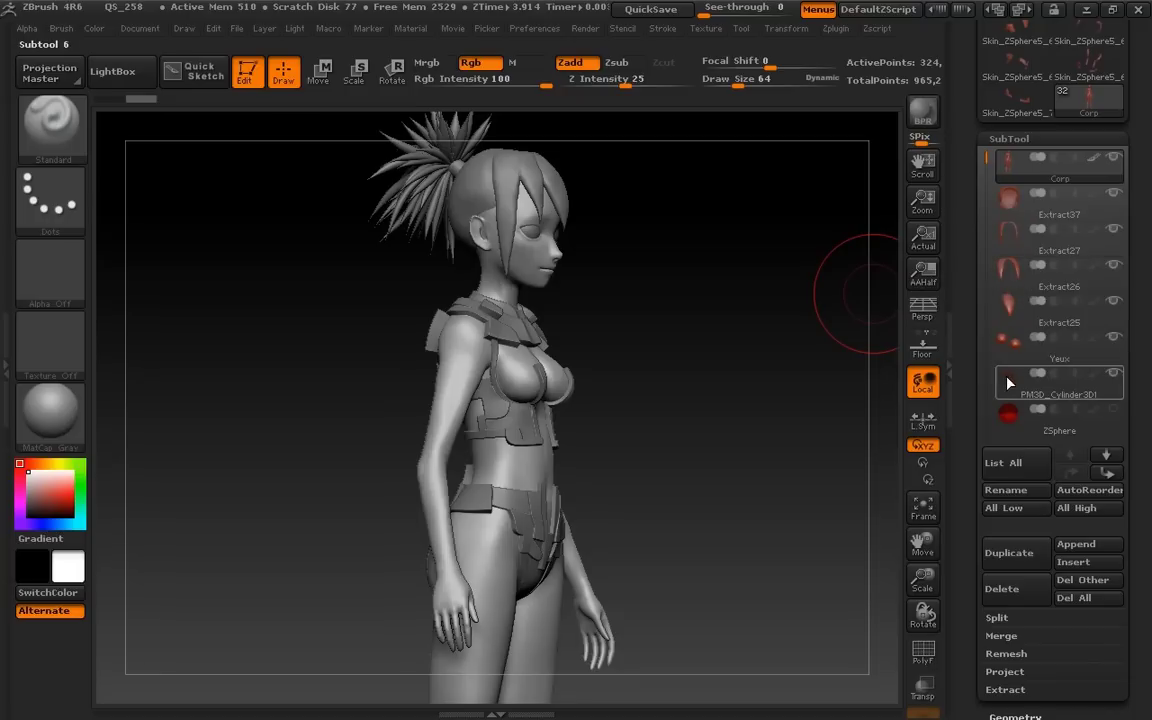
{"action": "left_click", "coordinate": [1050, 382]}
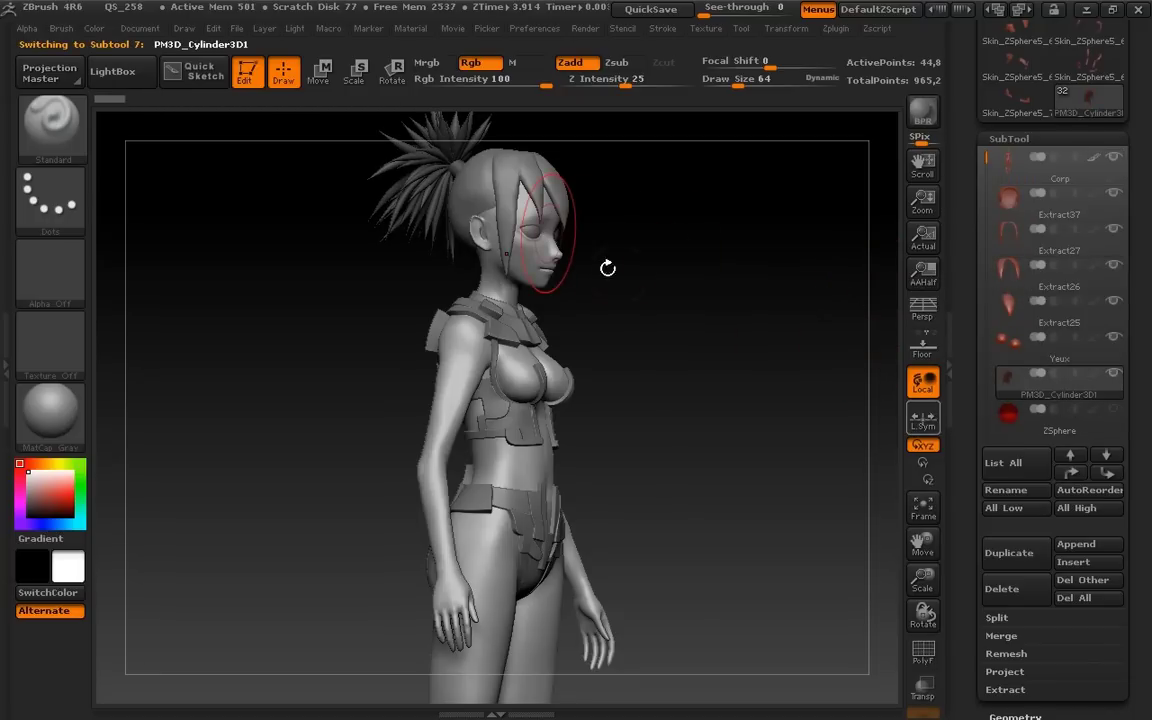
Step: Try moving the ponytail along a Move transpose line, undoing both attempts
{"action": "left_click_drag", "start_coordinate": [635, 342], "coordinate": [656, 352]}
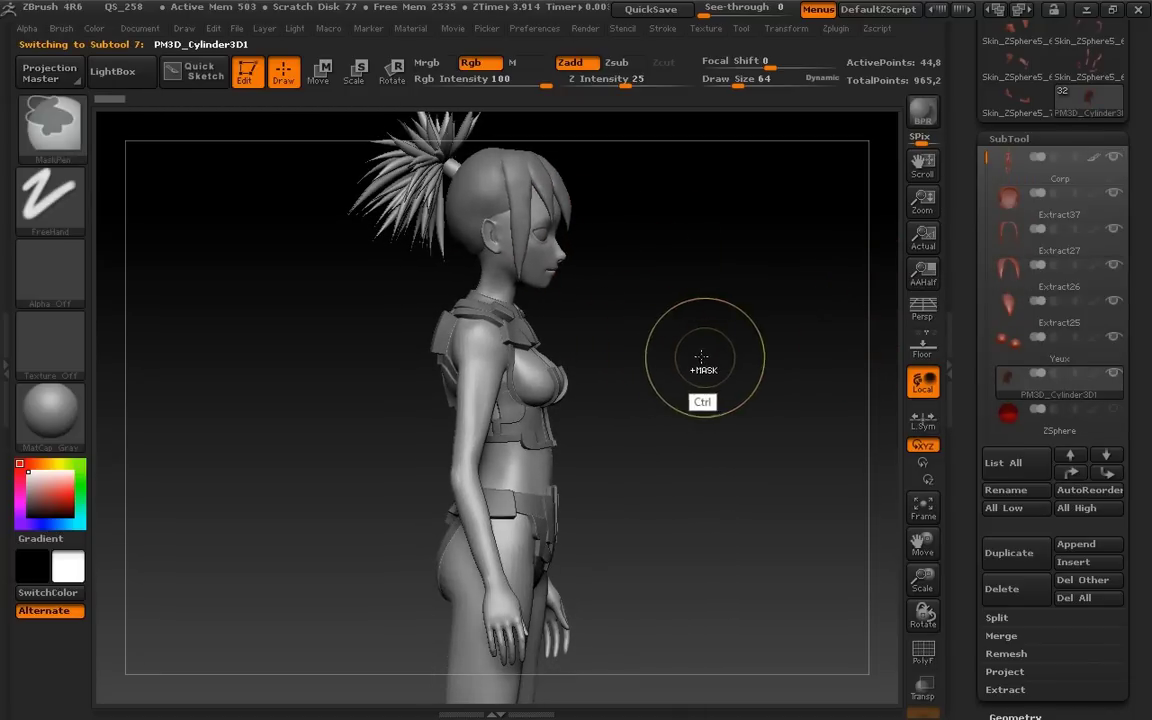
{"action": "key", "text": "w"}
{"action": "left_click_drag", "start_coordinate": [398, 178], "coordinate": [268, 208]}
{"action": "mouse_move", "coordinate": [357, 190]}
{"action": "left_mouse_down"}
{"action": "mouse_move", "coordinate": [297, 220]}
{"action": "mouse_move", "coordinate": [331, 249]}
{"action": "left_mouse_up"}
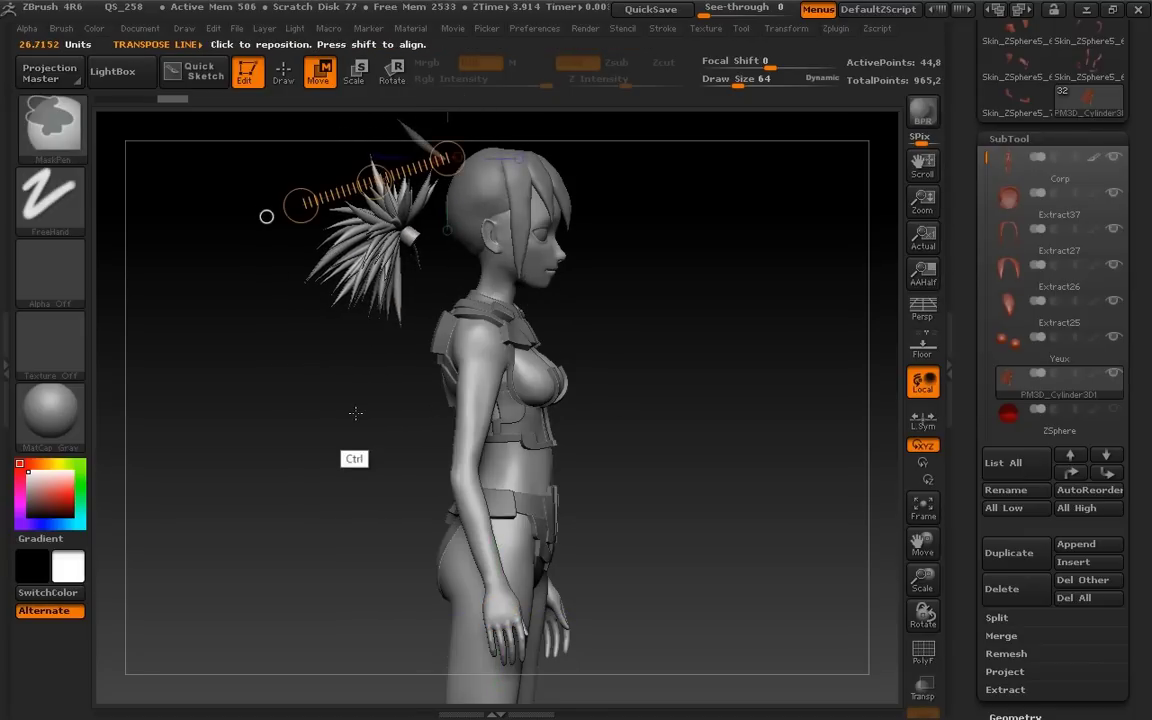
{"action": "key", "text": "ctrl+z"}
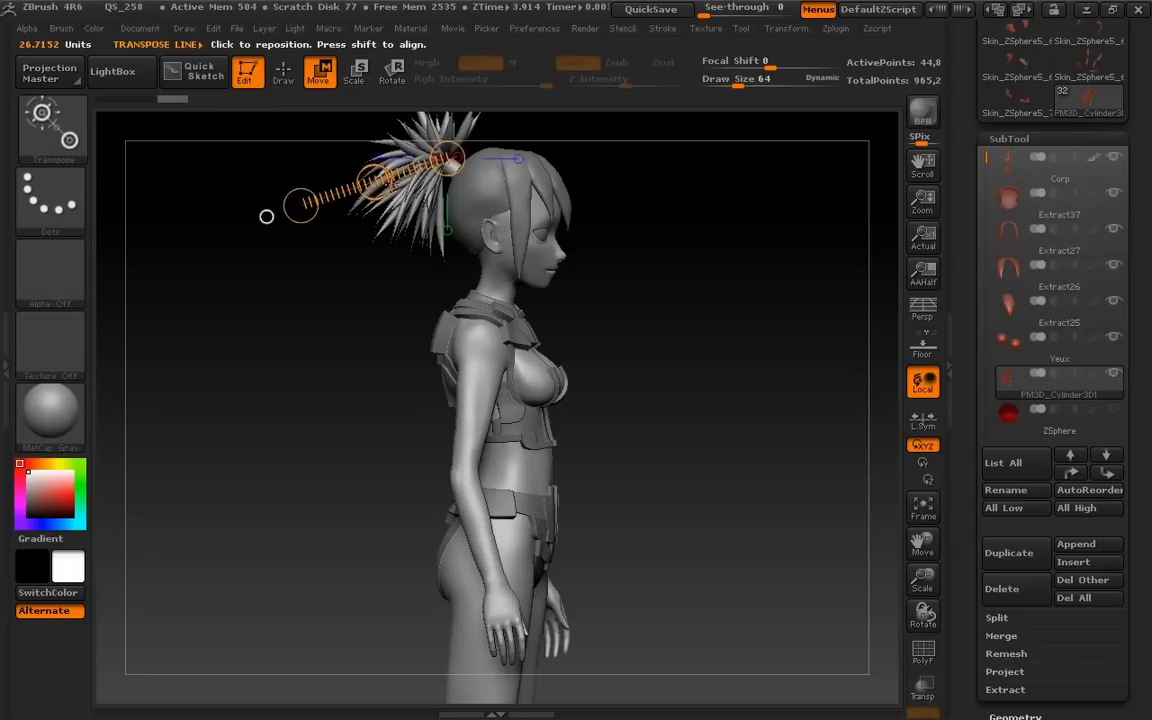
{"action": "left_click_drag", "start_coordinate": [372, 180], "coordinate": [388, 300]}
{"action": "key", "text": "ctrl+z"}
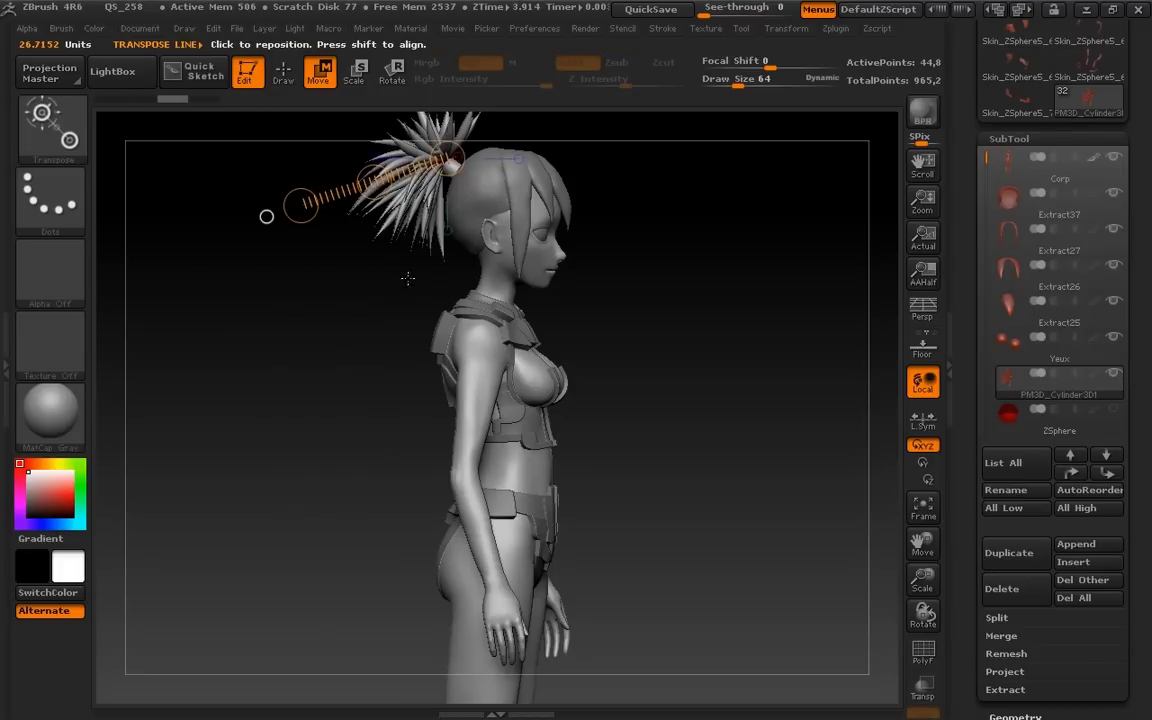
Step: Try scaling the ponytail and undo it, then rotate the ponytail upward
{"action": "key", "text": "e"}
{"action": "mouse_move", "coordinate": [265, 214]}
{"action": "left_mouse_down"}
{"action": "mouse_move", "coordinate": [108, 314]}
{"action": "mouse_move", "coordinate": [381, 216]}
{"action": "mouse_move", "coordinate": [238, 298]}
{"action": "left_mouse_up"}
{"action": "key", "text": "ctrl+z"}
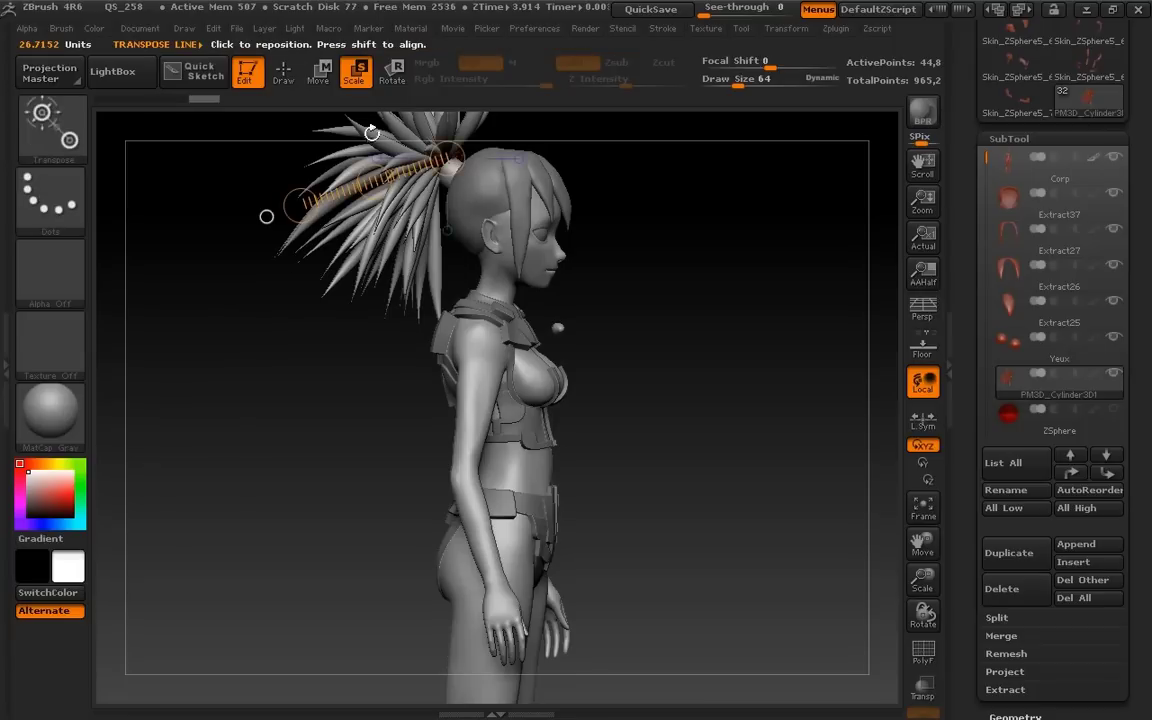
{"action": "key", "text": "ctrl+z"}
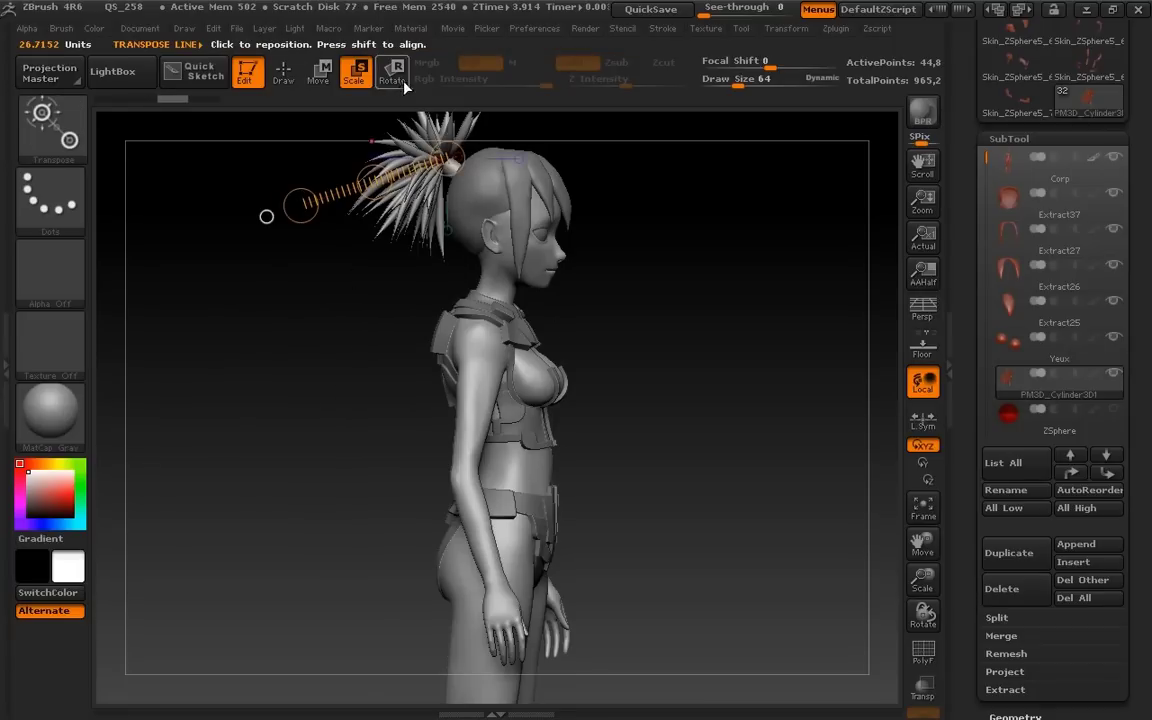
{"action": "key", "text": "r"}
{"action": "mouse_move", "coordinate": [266, 216]}
{"action": "left_mouse_down"}
{"action": "mouse_move", "coordinate": [296, 198]}
{"action": "mouse_move", "coordinate": [432, 298]}
{"action": "mouse_move", "coordinate": [255, 242]}
{"action": "mouse_move", "coordinate": [267, 200]}
{"action": "mouse_move", "coordinate": [260, 278]}
{"action": "left_mouse_up"}
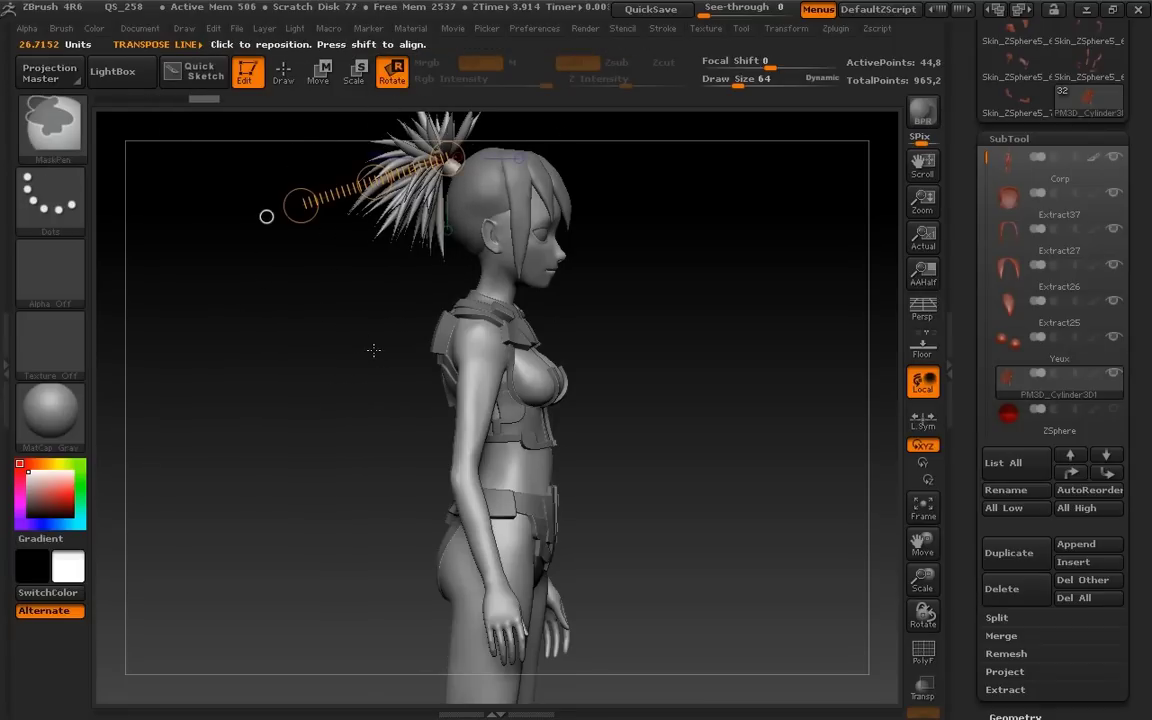
Step: Turn the character to front view, recentre it, and activate Corp with the Standard brush in Draw mode
{"action": "left_click_drag", "start_coordinate": [648, 429], "coordinate": [578, 436], "text": "shift"}
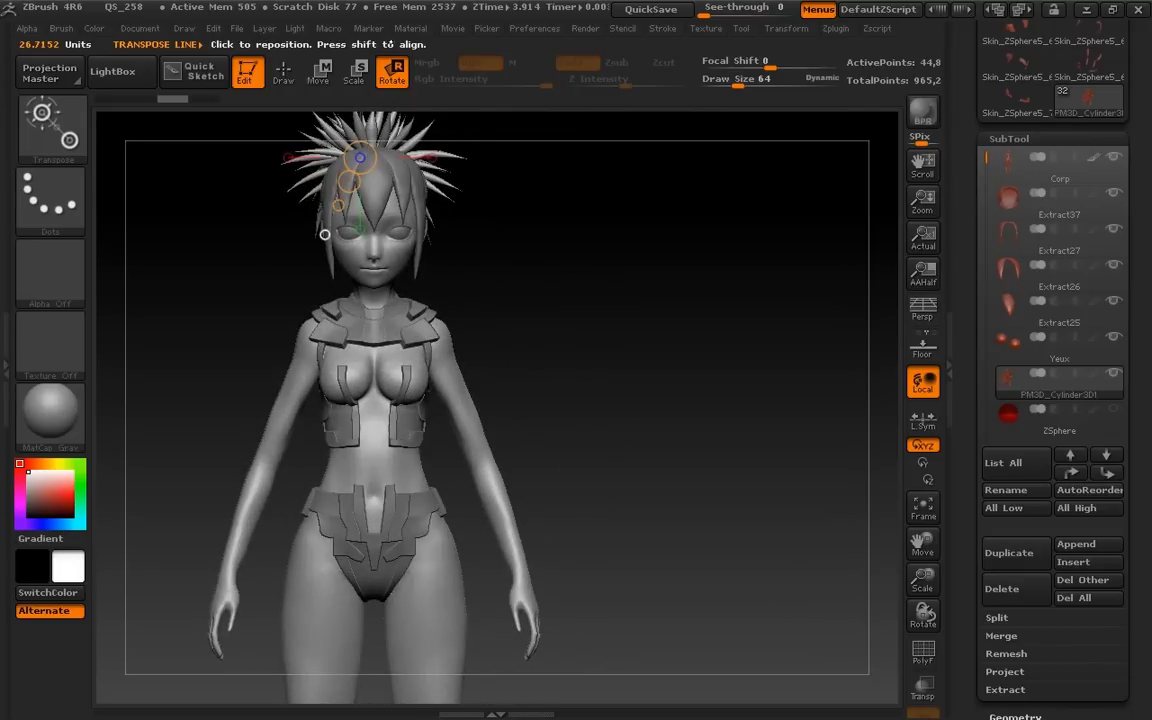
{"action": "left_click_drag", "start_coordinate": [925, 543], "coordinate": [951, 571]}
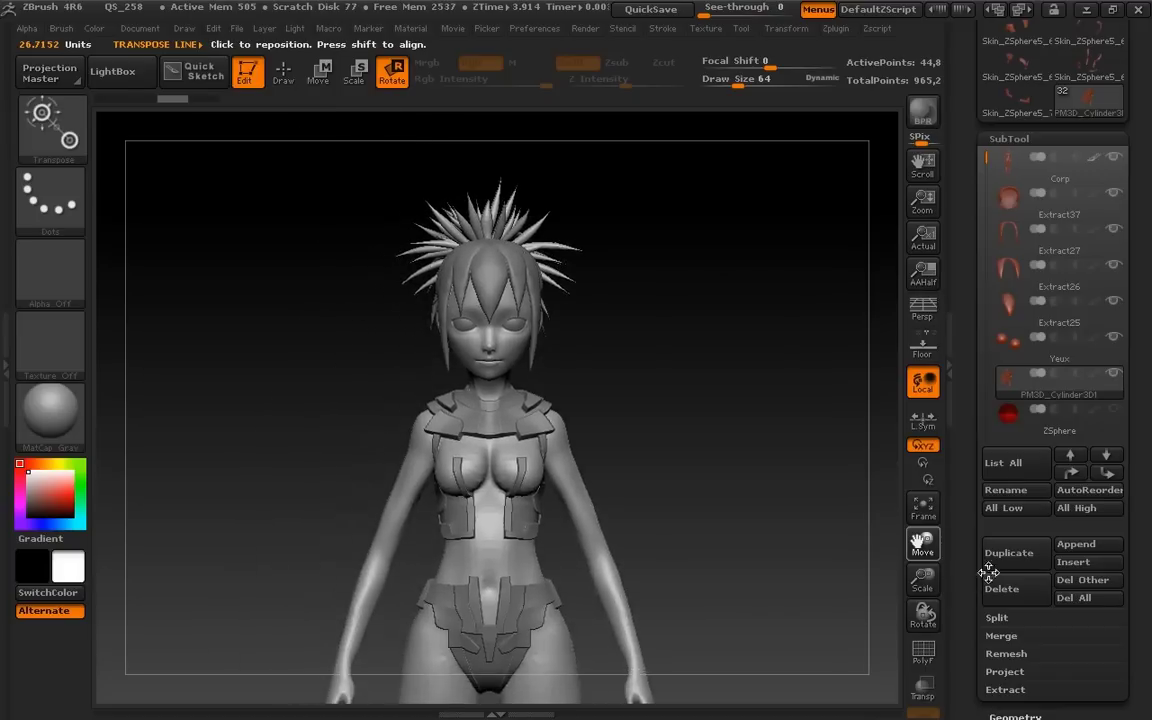
{"action": "left_click", "coordinate": [1020, 165]}
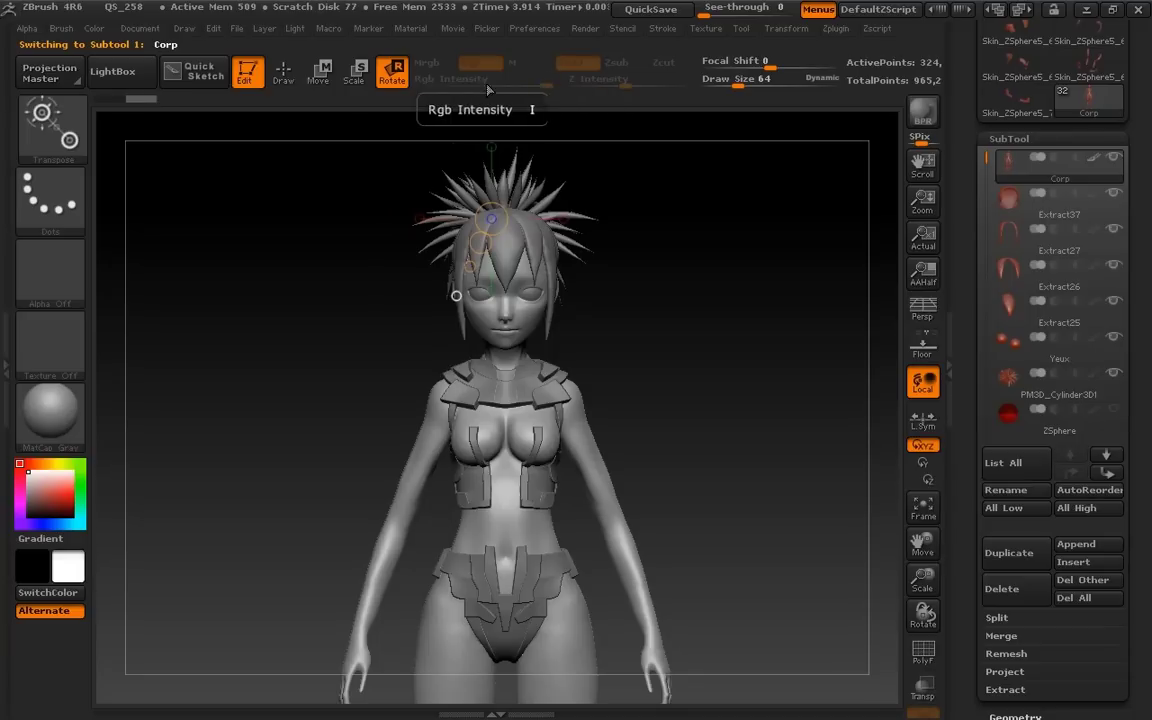
{"action": "key", "text": "q"}
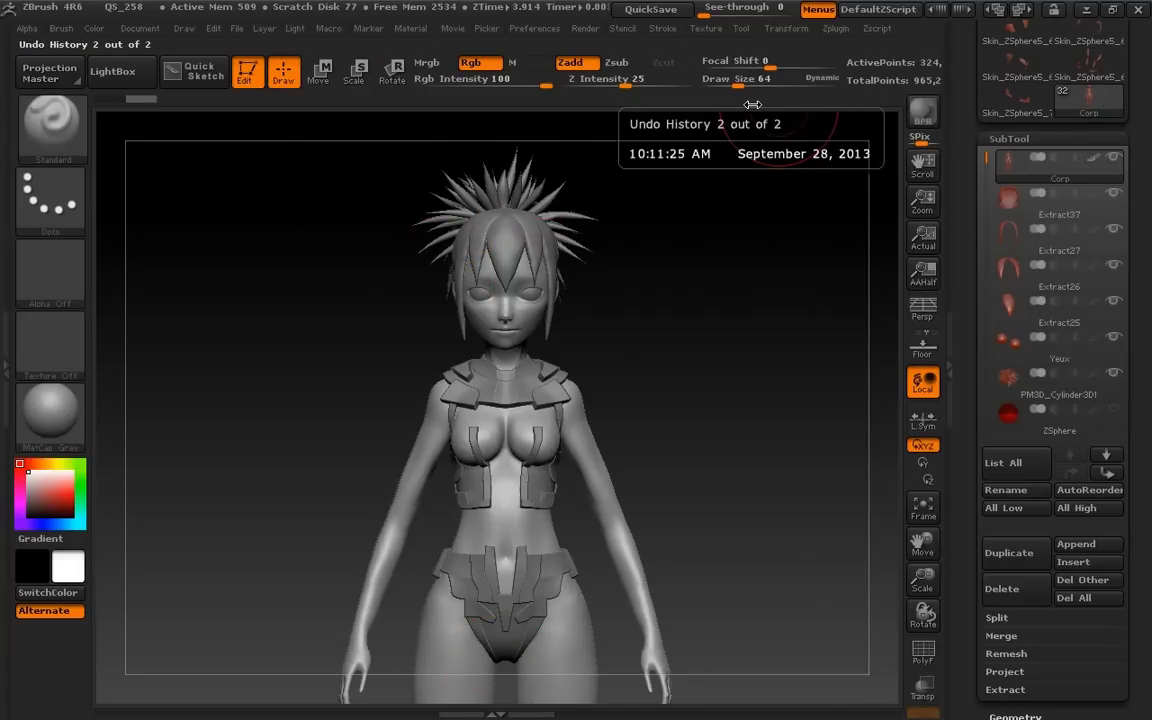
Step: Set Draw Size to 156 and Z Intensity to 29, then collapse the right SubTool tray
{"action": "mouse_move", "coordinate": [740, 80]}
{"action": "left_mouse_down"}
{"action": "mouse_move", "coordinate": [772, 83]}
{"action": "mouse_move", "coordinate": [750, 88]}
{"action": "left_mouse_up"}
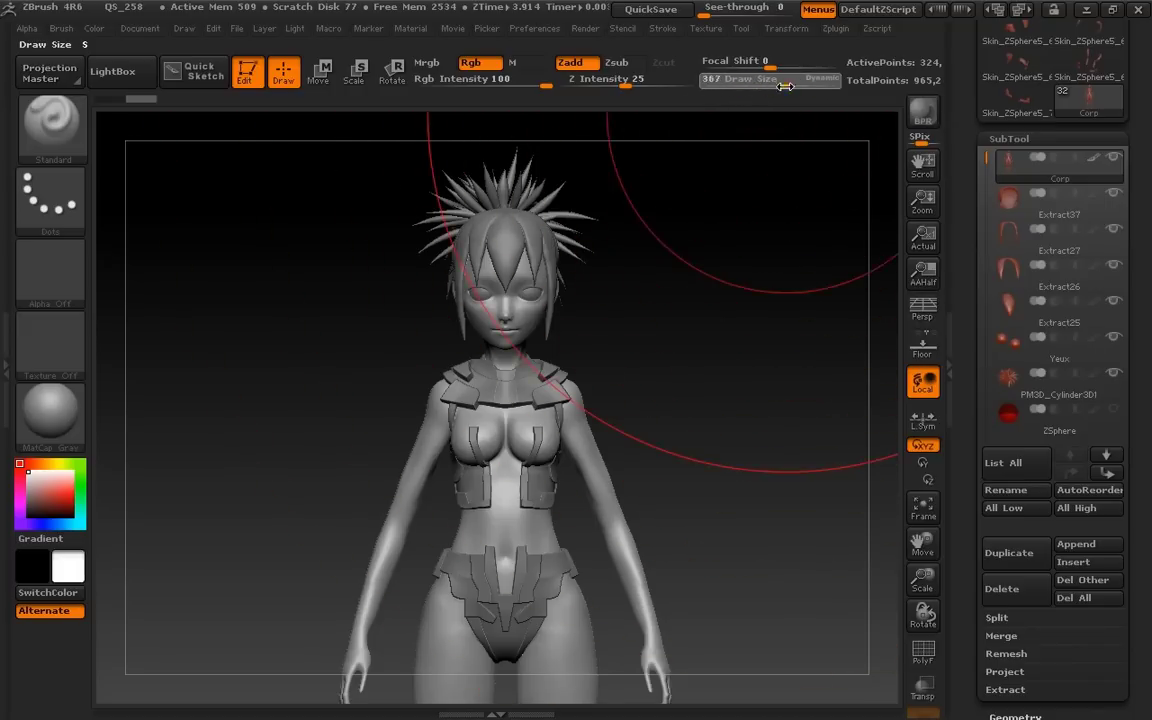
{"action": "mouse_move", "coordinate": [750, 88]}
{"action": "left_mouse_down"}
{"action": "mouse_move", "coordinate": [826, 64]}
{"action": "mouse_move", "coordinate": [706, 68]}
{"action": "mouse_move", "coordinate": [770, 64]}
{"action": "left_mouse_up"}
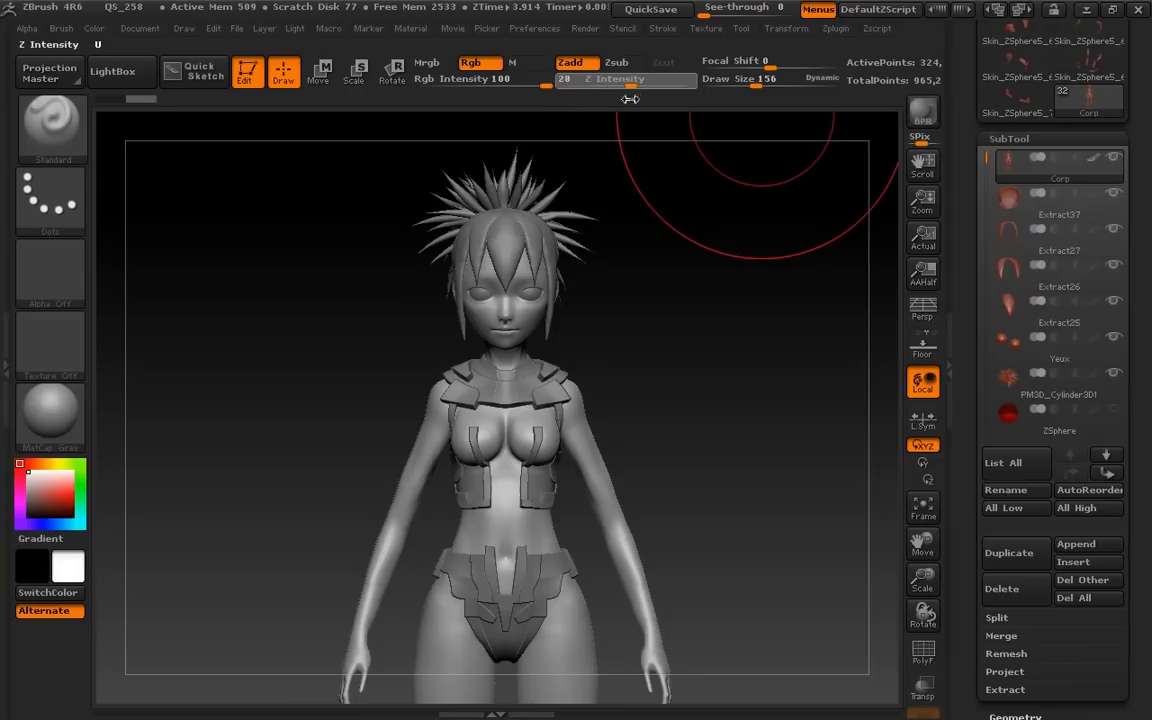
{"action": "left_click_drag", "start_coordinate": [630, 98], "coordinate": [632, 98]}
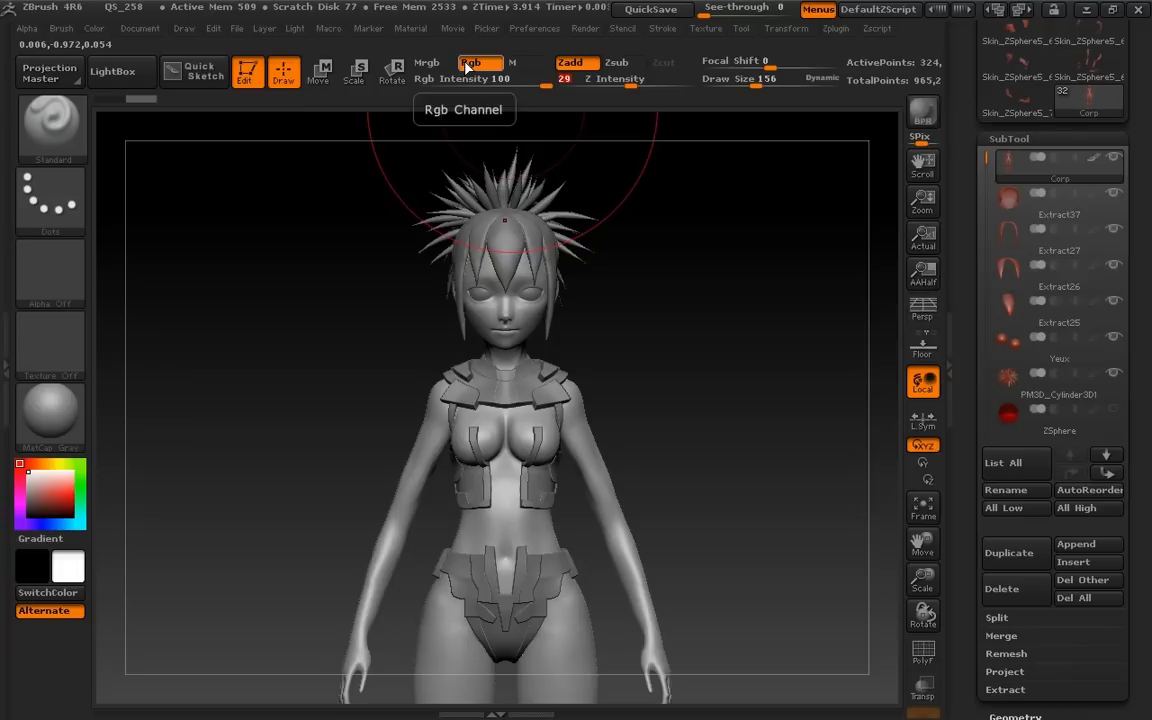
{"action": "left_click", "coordinate": [954, 365]}
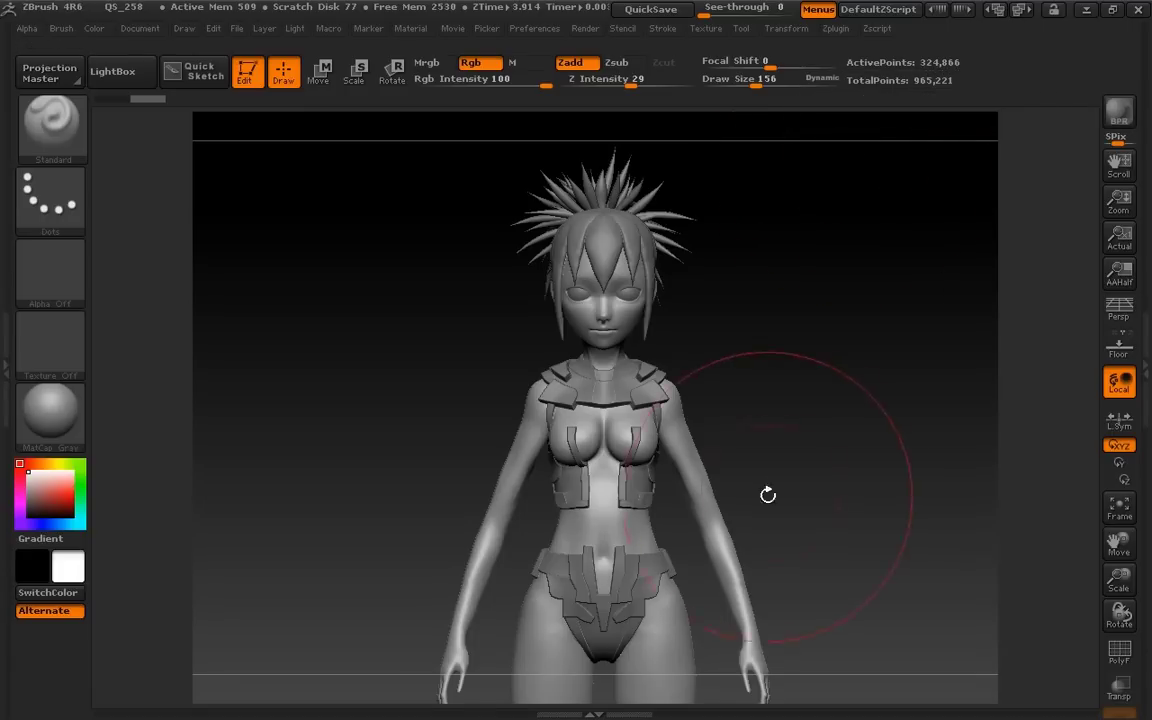
Step: Orbit the character to check all sides, ending slightly turned to her left
{"action": "left_click_drag", "start_coordinate": [796, 480], "coordinate": [560, 330]}
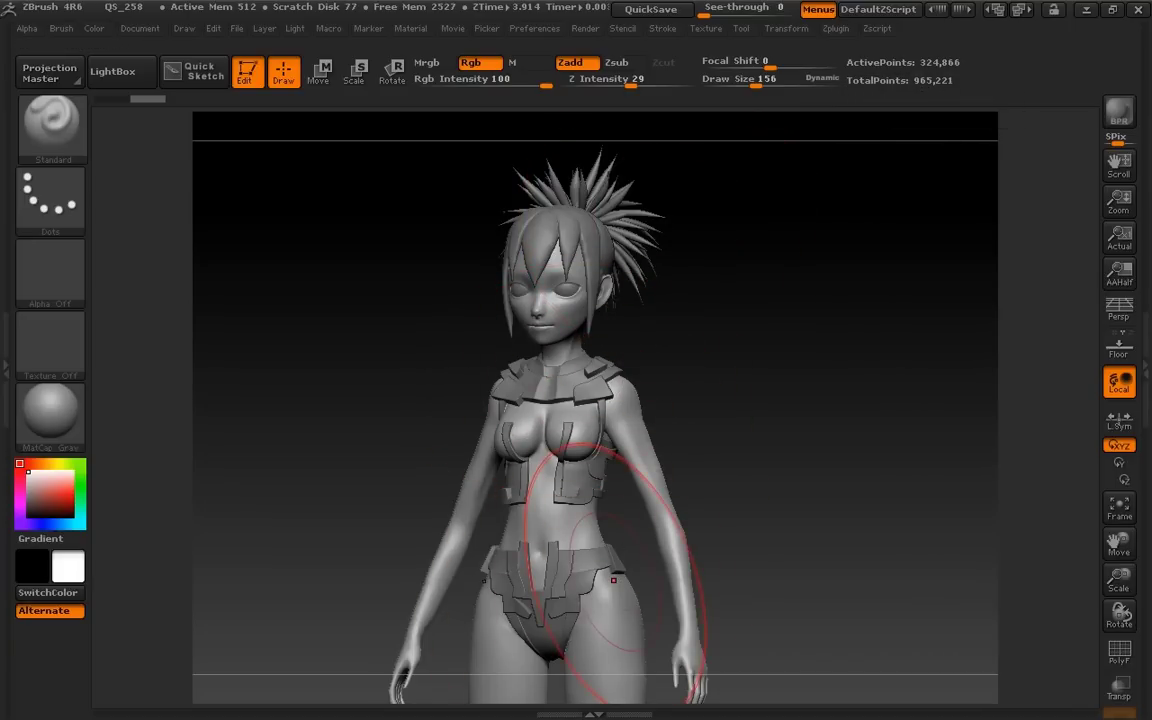
{"action": "mouse_move", "coordinate": [807, 436]}
{"action": "left_mouse_down"}
{"action": "mouse_move", "coordinate": [849, 435]}
{"action": "mouse_move", "coordinate": [969, 494]}
{"action": "left_mouse_up"}
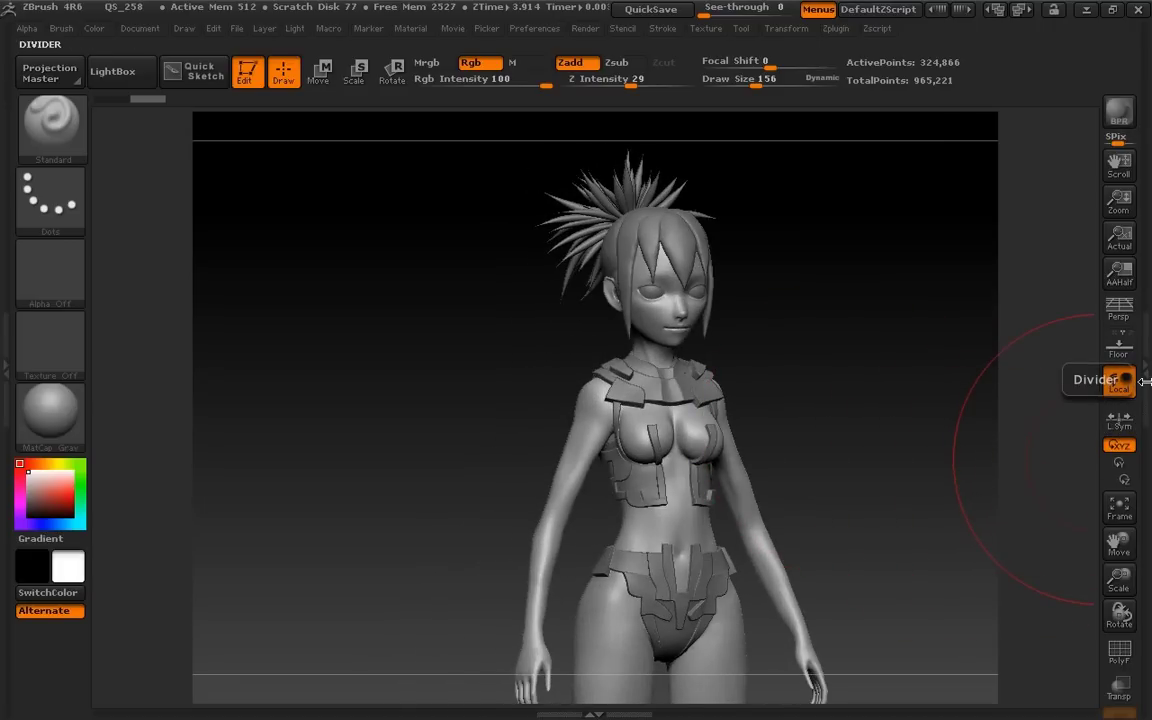
Step: Reopen the SubTool tray, make a BPR render, then turn and shift the character up-left
{"action": "left_click", "coordinate": [1145, 382]}
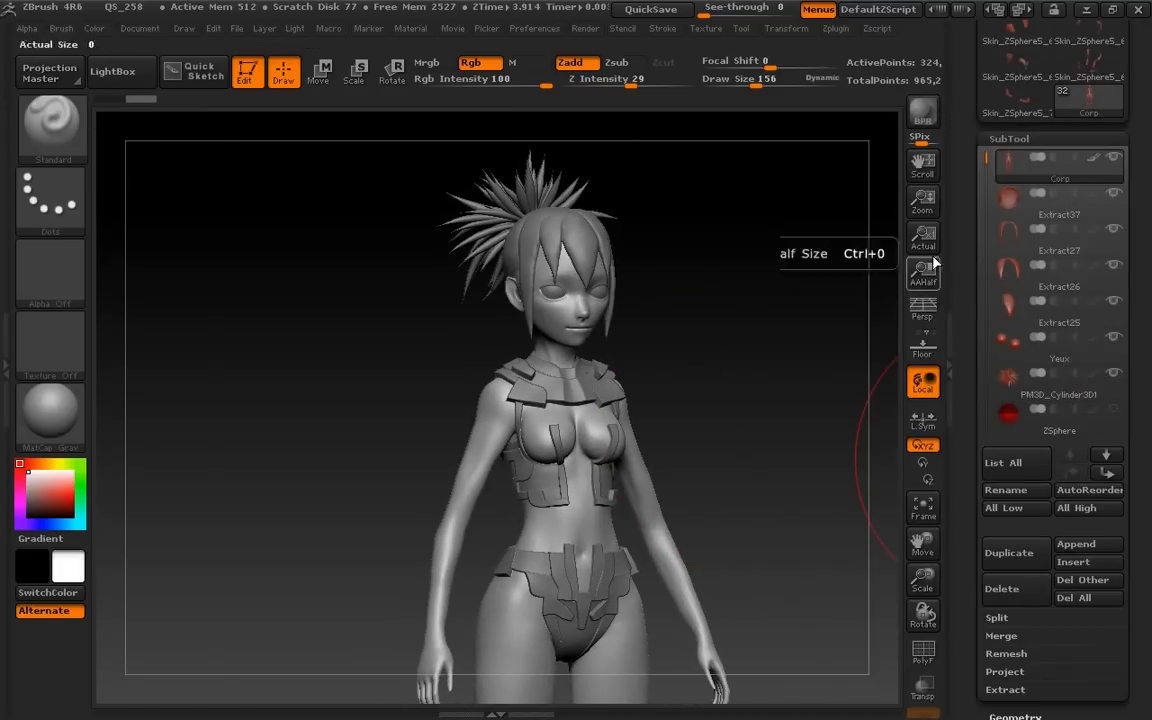
{"action": "left_click", "coordinate": [921, 120]}
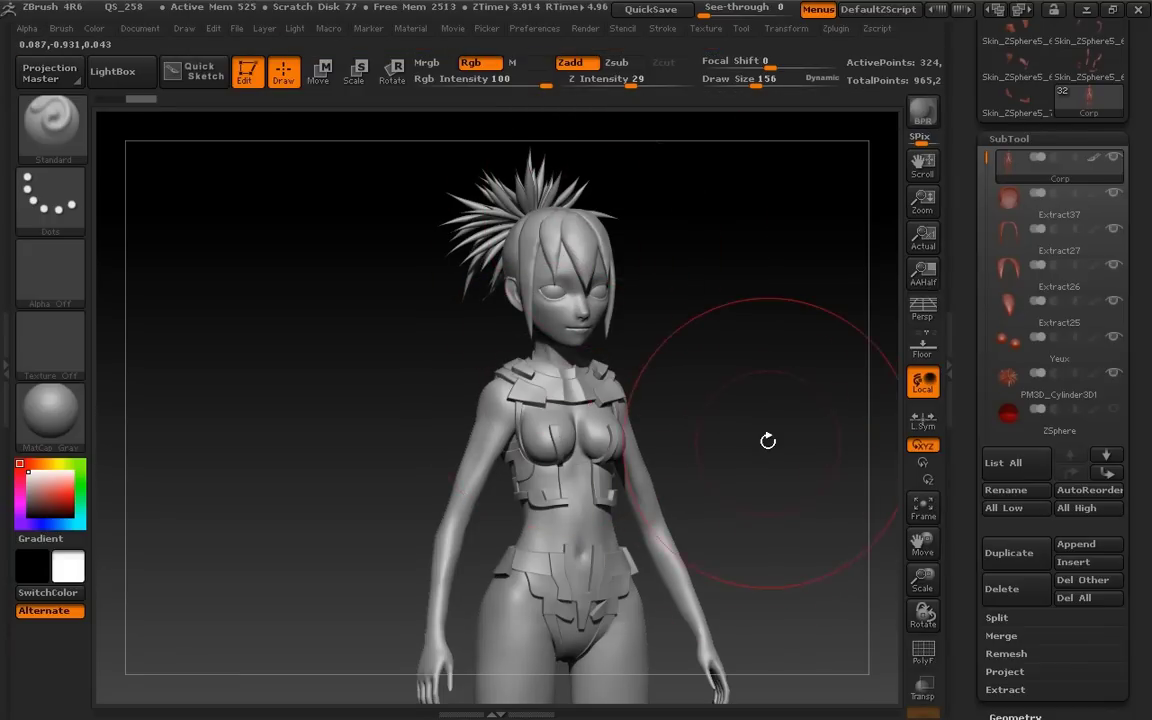
{"action": "left_click_drag", "start_coordinate": [771, 457], "coordinate": [784, 458]}
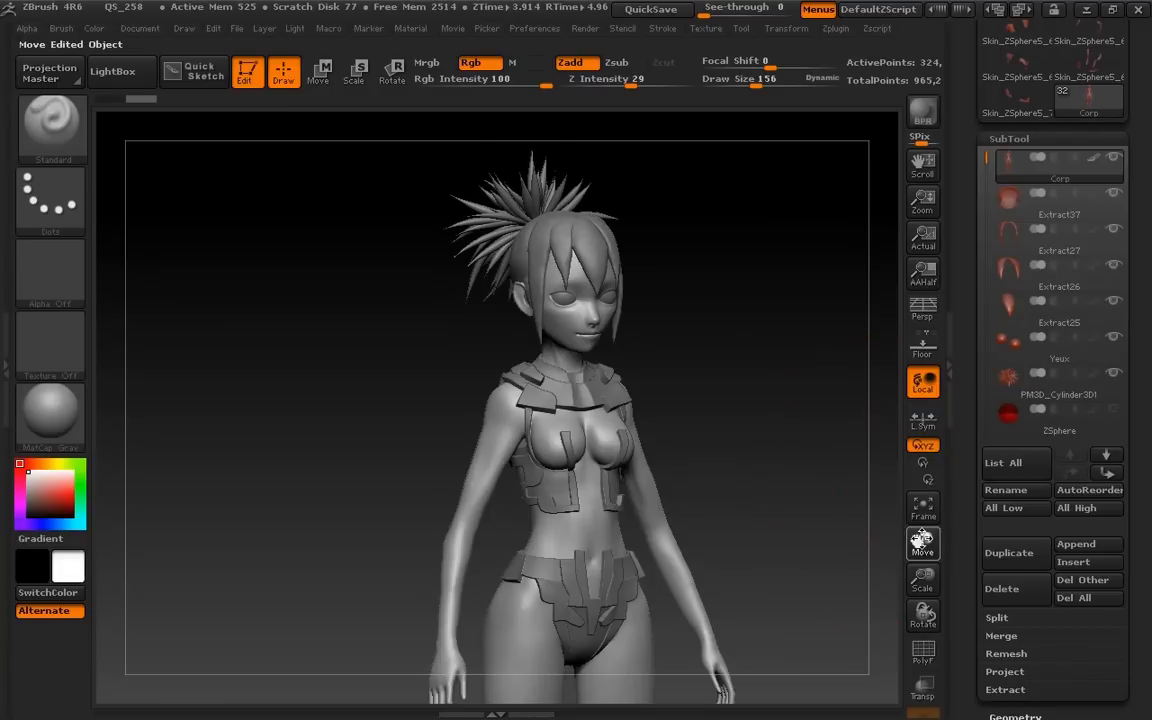
{"action": "left_click_drag", "start_coordinate": [921, 540], "coordinate": [890, 462]}
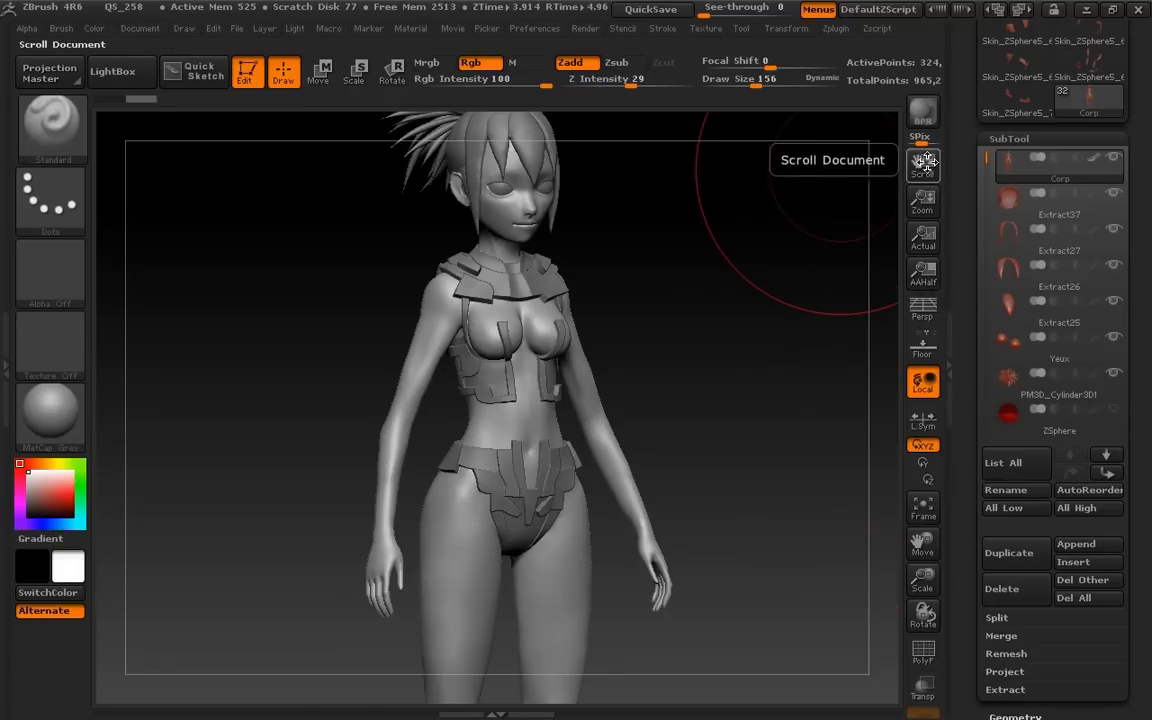
{"action": "left_click_drag", "start_coordinate": [922, 163], "coordinate": [998, 260]}
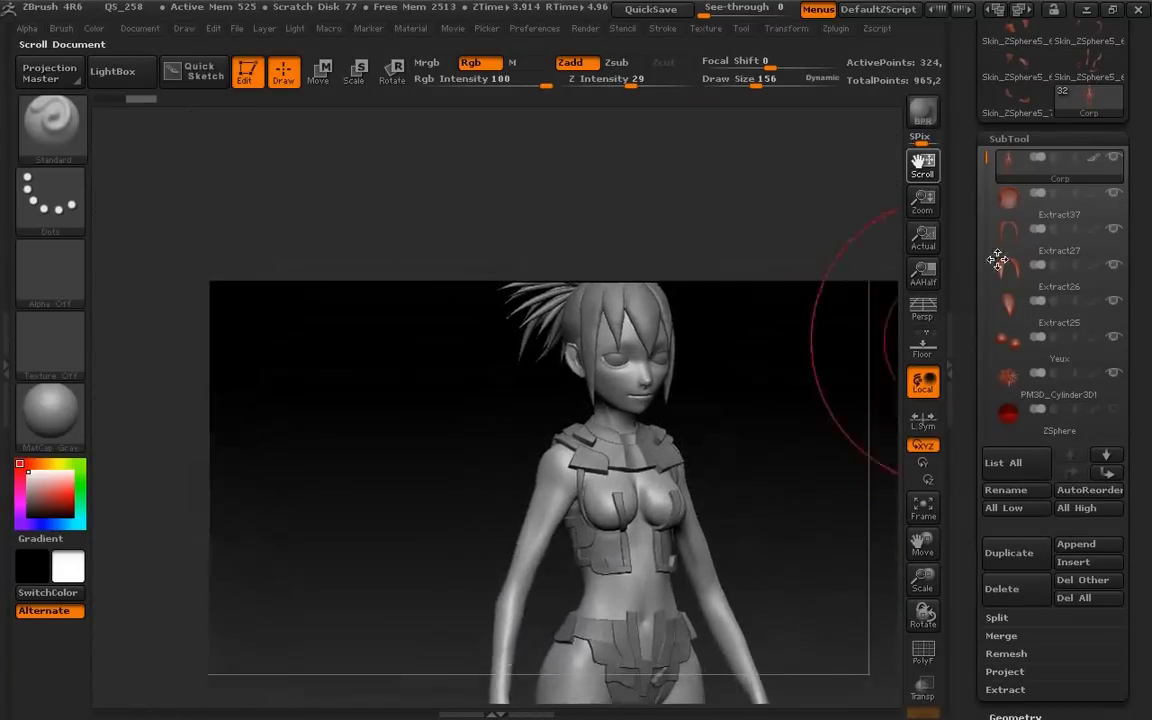
{"action": "left_click_drag", "start_coordinate": [922, 200], "coordinate": [938, 347]}
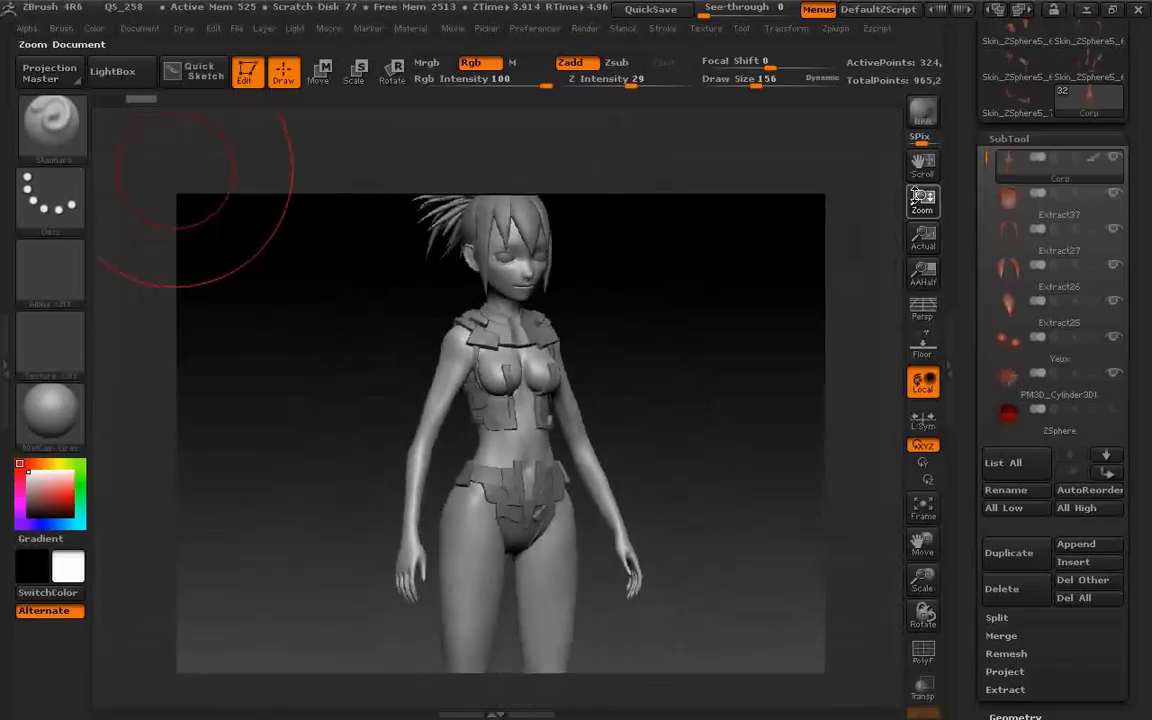
{"action": "left_click_drag", "start_coordinate": [938, 347], "coordinate": [928, 252]}
{"action": "left_click", "coordinate": [928, 251]}
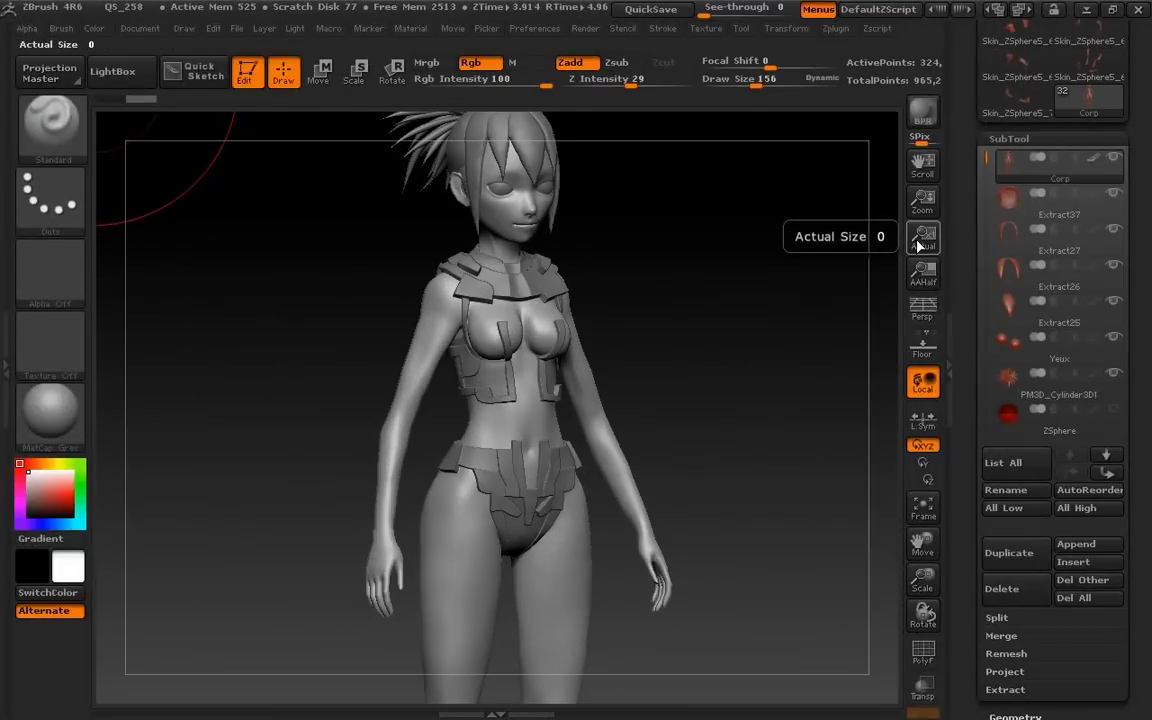
{"action": "left_click", "coordinate": [922, 272]}
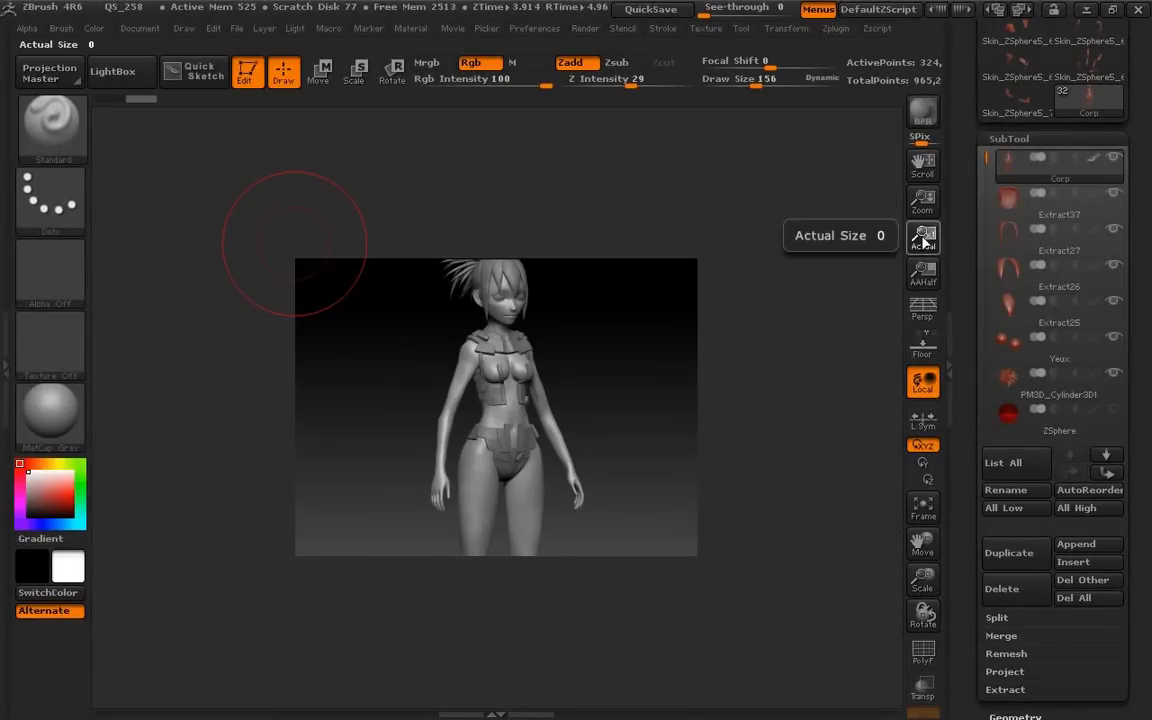
{"action": "left_click", "coordinate": [925, 240]}
{"action": "left_click", "coordinate": [924, 312]}
{"action": "left_click", "coordinate": [920, 320]}
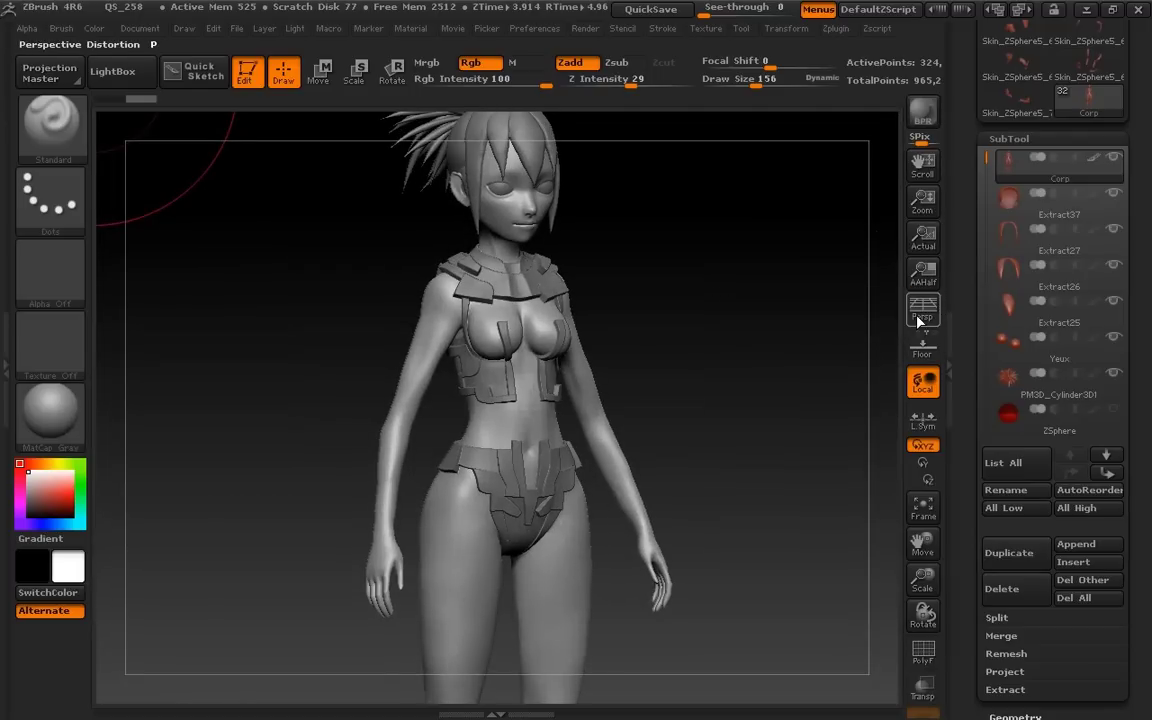
{"action": "left_click", "coordinate": [924, 316]}
{"action": "left_click", "coordinate": [924, 316]}
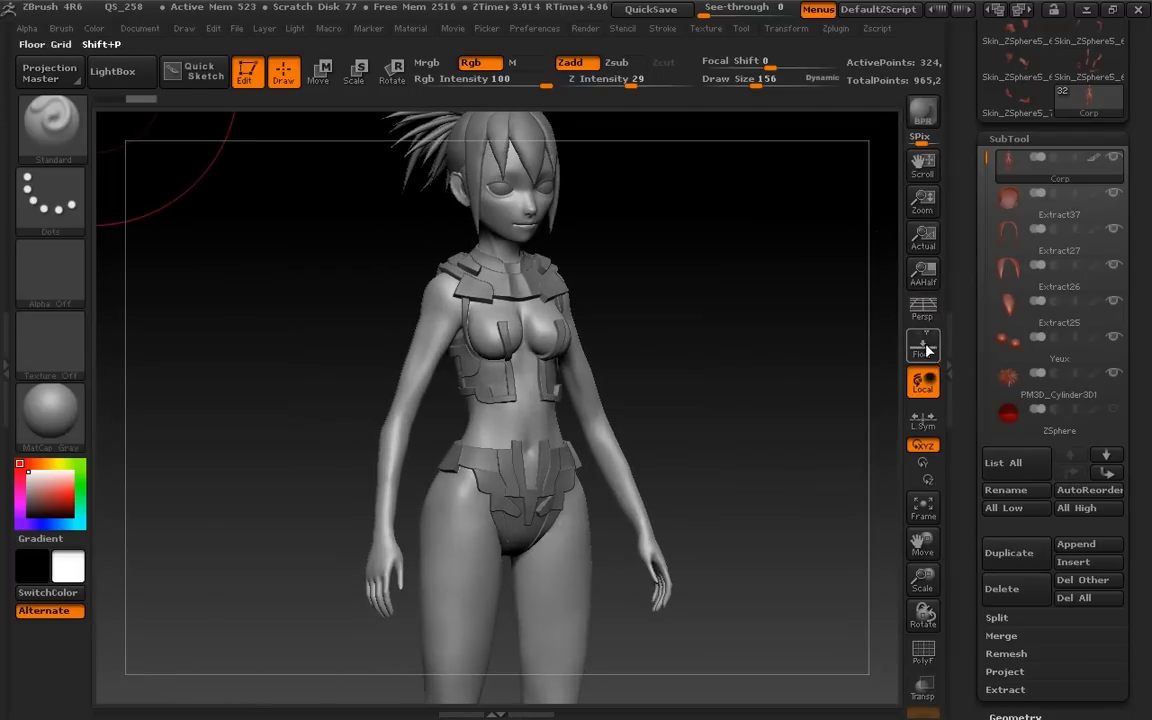
Step: Toggle Floor and Local off and on while tilting the view, leaving the floor grid hidden
{"action": "left_click_drag", "start_coordinate": [813, 429], "coordinate": [810, 485]}
{"action": "left_click", "coordinate": [923, 348]}
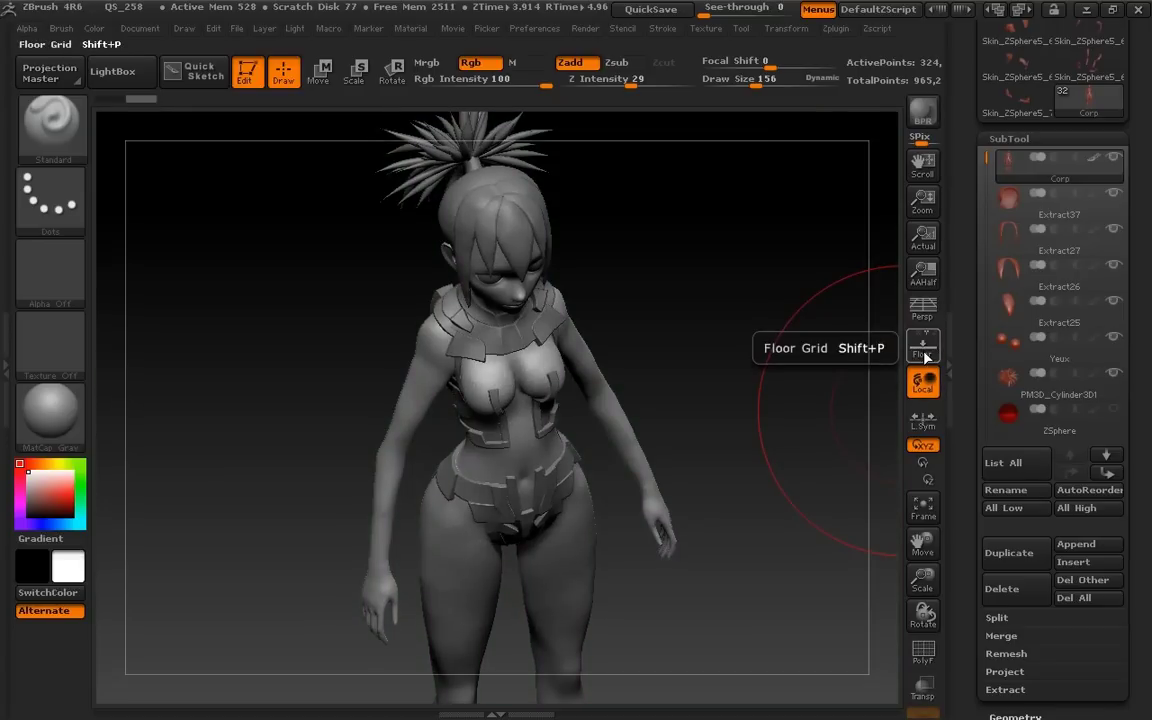
{"action": "left_click", "coordinate": [924, 352]}
{"action": "mouse_move", "coordinate": [841, 419]}
{"action": "left_mouse_down"}
{"action": "mouse_move", "coordinate": [842, 384]}
{"action": "mouse_move", "coordinate": [900, 381]}
{"action": "left_mouse_up"}
{"action": "left_click", "coordinate": [923, 383]}
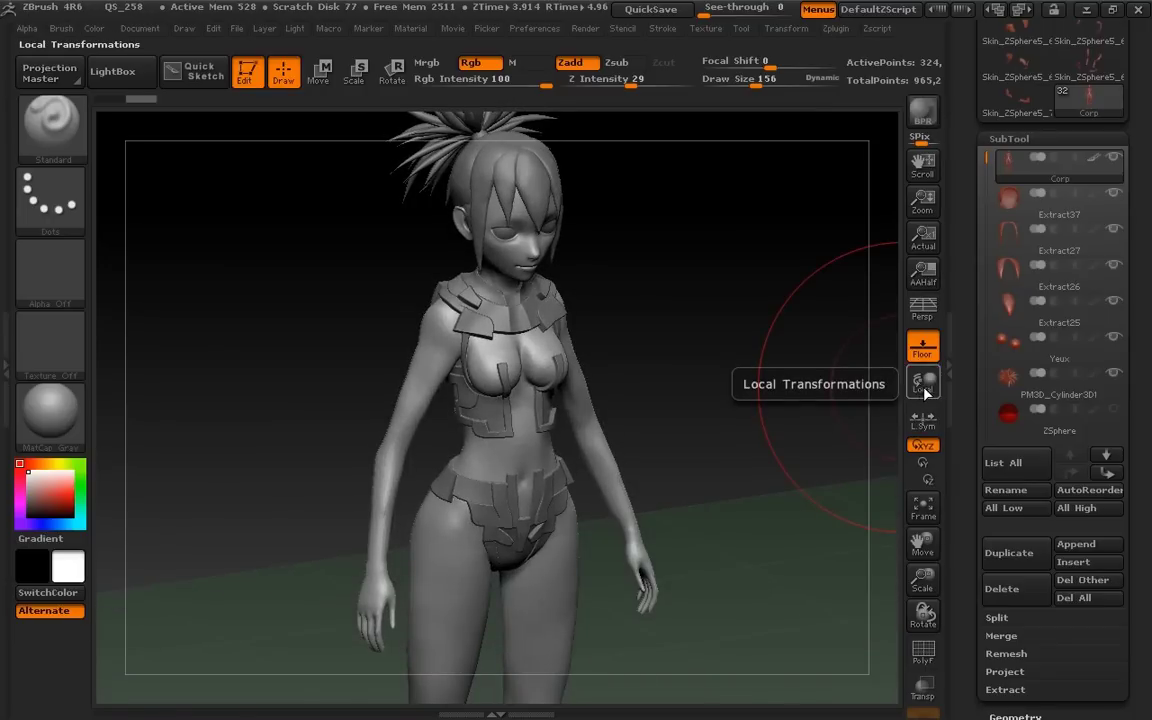
{"action": "left_click", "coordinate": [924, 385]}
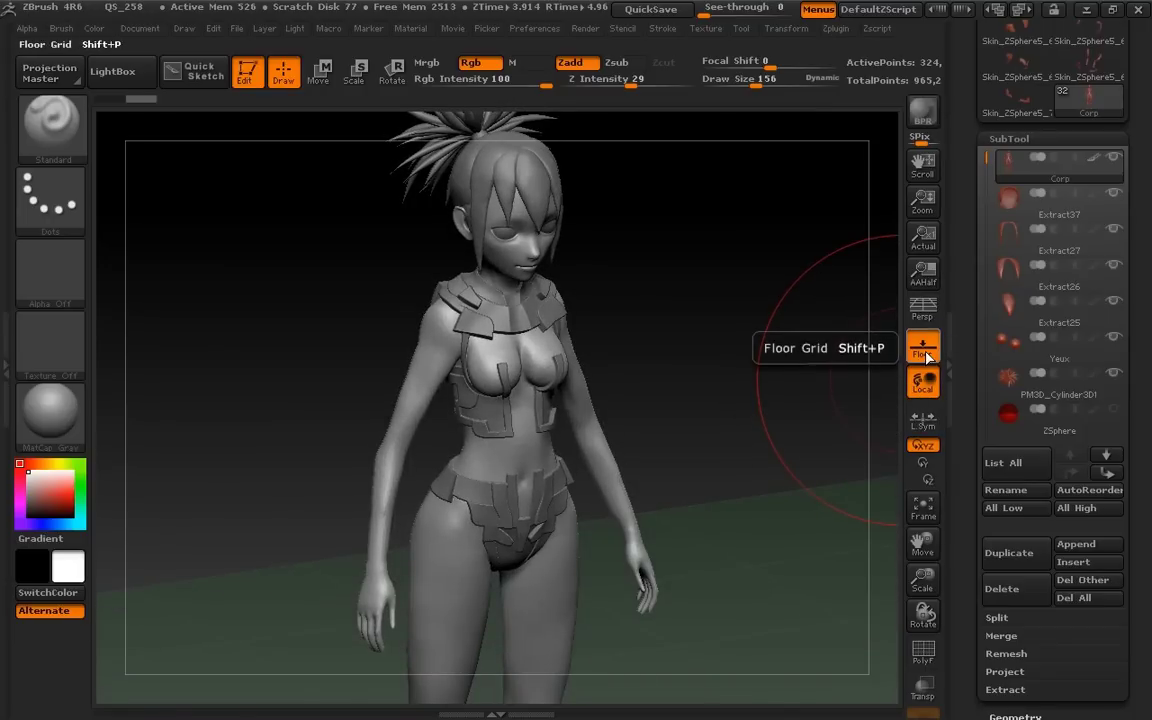
{"action": "left_click", "coordinate": [927, 356]}
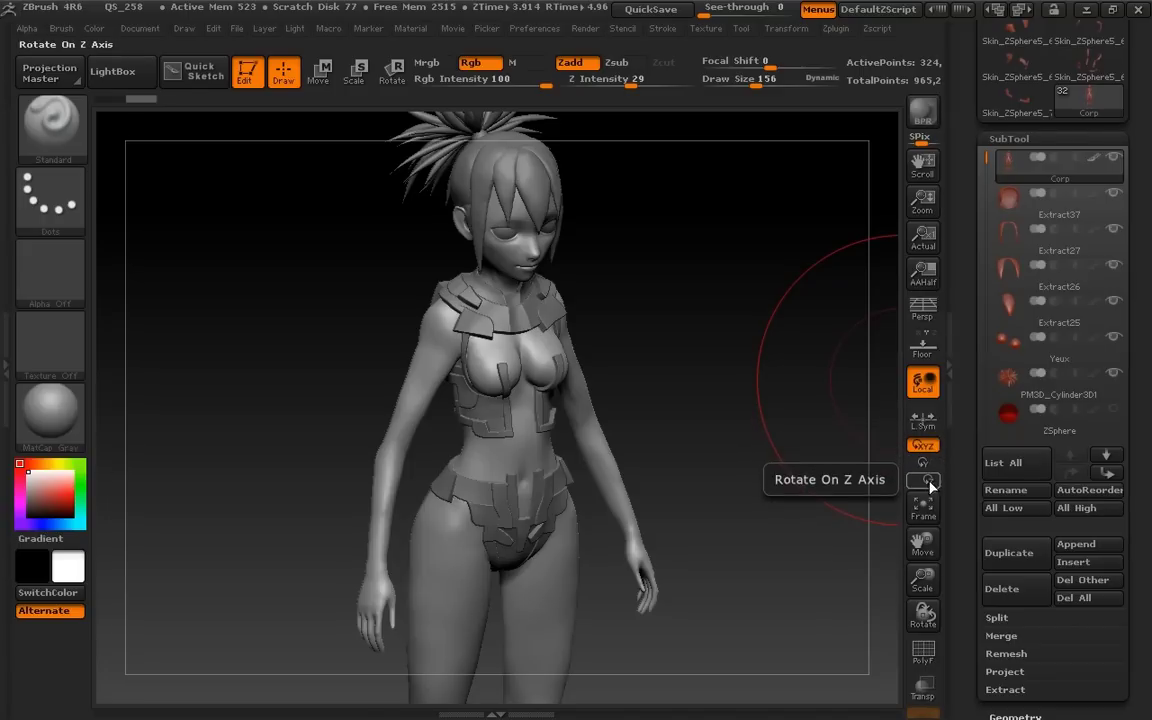
Step: Orbit to a three-quarter view, enable Rotate On Z Axis, and swing to a left side profile
{"action": "mouse_move", "coordinate": [779, 532]}
{"action": "left_mouse_down"}
{"action": "mouse_move", "coordinate": [802, 527]}
{"action": "mouse_move", "coordinate": [683, 314]}
{"action": "mouse_move", "coordinate": [592, 509]}
{"action": "mouse_move", "coordinate": [602, 482]}
{"action": "left_mouse_up"}
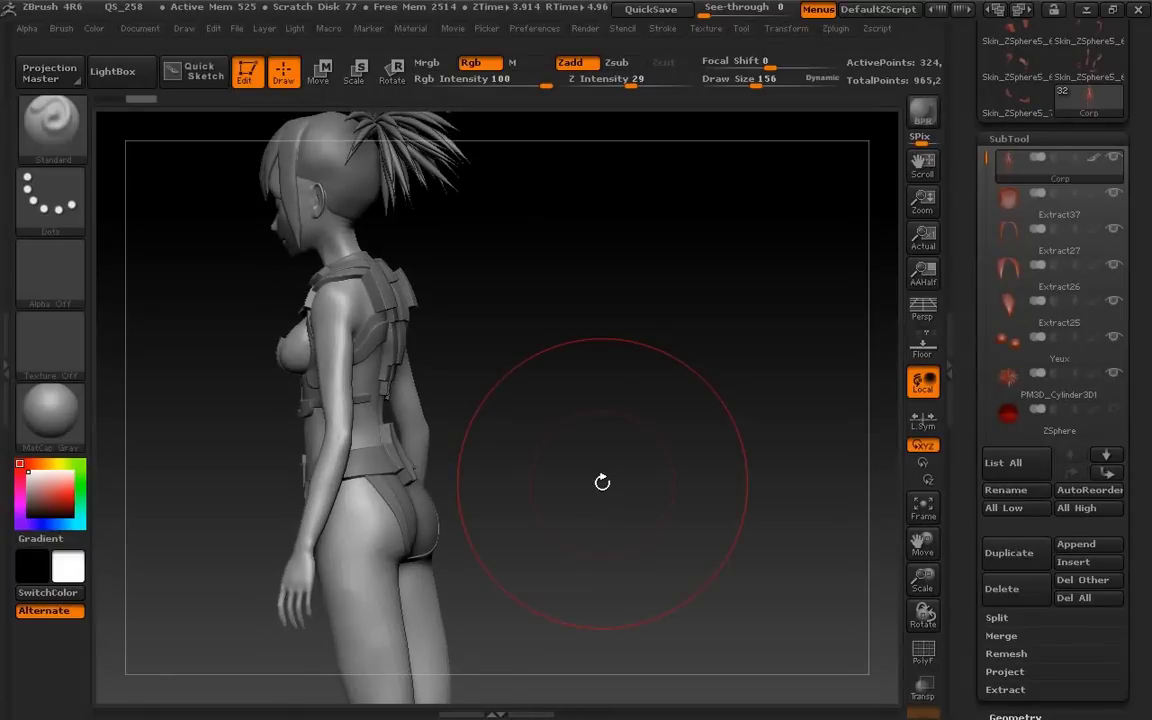
{"action": "mouse_move", "coordinate": [674, 514]}
{"action": "left_mouse_down"}
{"action": "mouse_move", "coordinate": [751, 424]}
{"action": "mouse_move", "coordinate": [825, 428]}
{"action": "mouse_move", "coordinate": [794, 505]}
{"action": "mouse_move", "coordinate": [700, 505]}
{"action": "left_mouse_up"}
{"action": "left_click", "coordinate": [921, 482]}
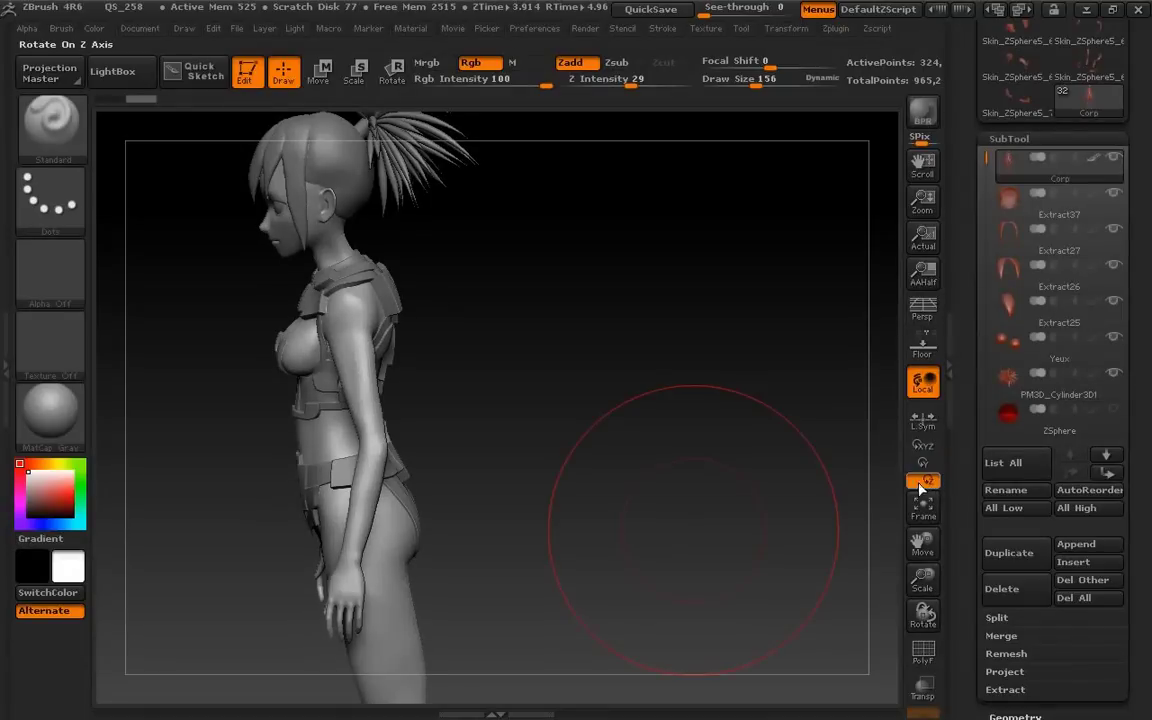
{"action": "mouse_move", "coordinate": [708, 553]}
{"action": "left_mouse_down"}
{"action": "mouse_move", "coordinate": [728, 378]}
{"action": "mouse_move", "coordinate": [699, 237]}
{"action": "mouse_move", "coordinate": [681, 560]}
{"action": "mouse_move", "coordinate": [692, 487]}
{"action": "mouse_move", "coordinate": [656, 476]}
{"action": "mouse_move", "coordinate": [638, 491]}
{"action": "mouse_move", "coordinate": [689, 481]}
{"action": "mouse_move", "coordinate": [658, 528]}
{"action": "mouse_move", "coordinate": [728, 457]}
{"action": "left_mouse_up"}
Step: Restore free rotation, Frame the whole figure front-facing, and scroll the SubTool list down
{"action": "left_click", "coordinate": [921, 445]}
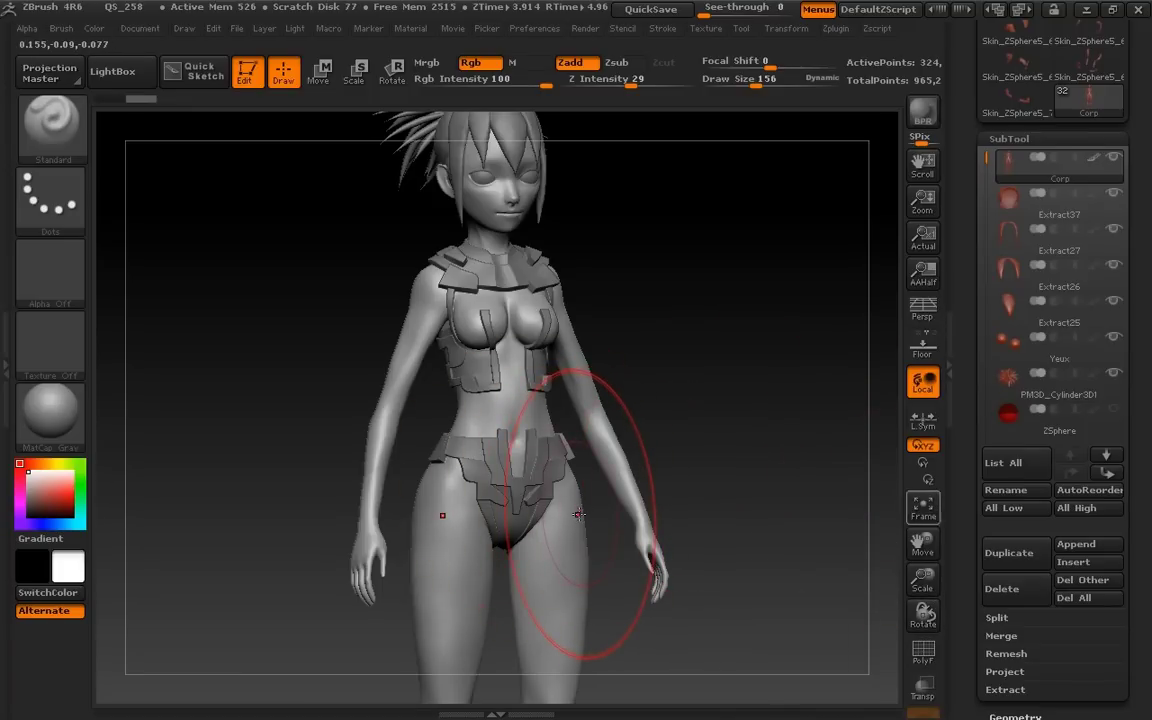
{"action": "left_click_drag", "start_coordinate": [922, 543], "coordinate": [905, 510]}
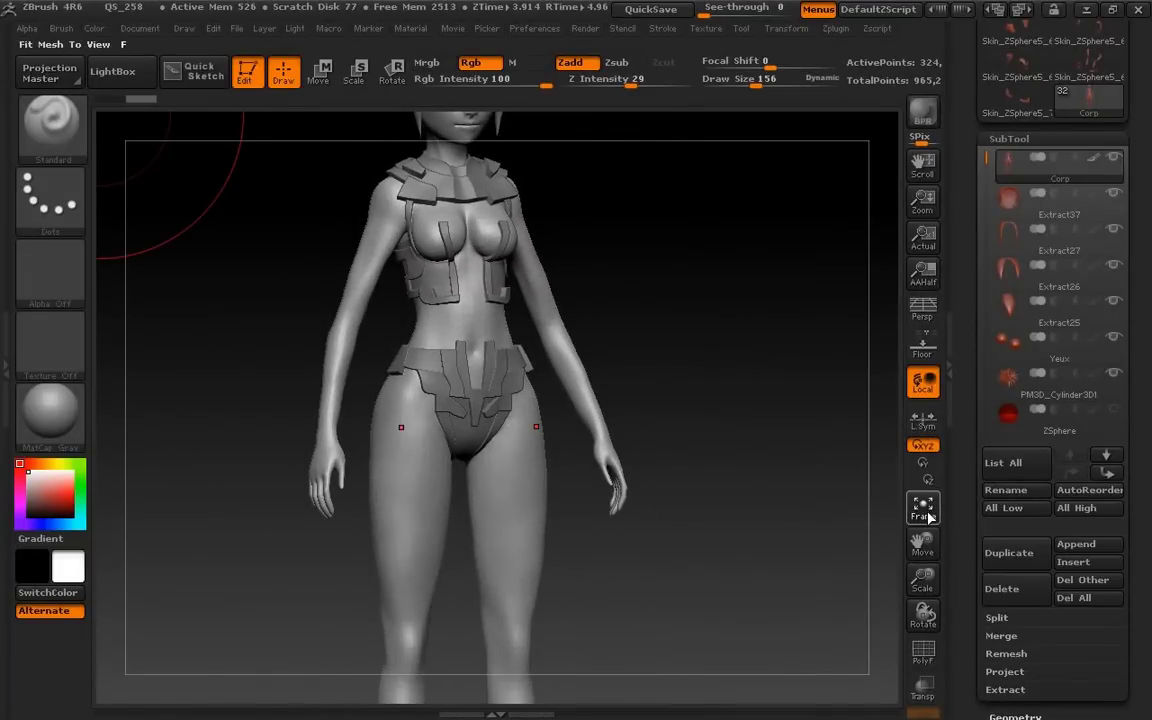
{"action": "left_click", "coordinate": [927, 514]}
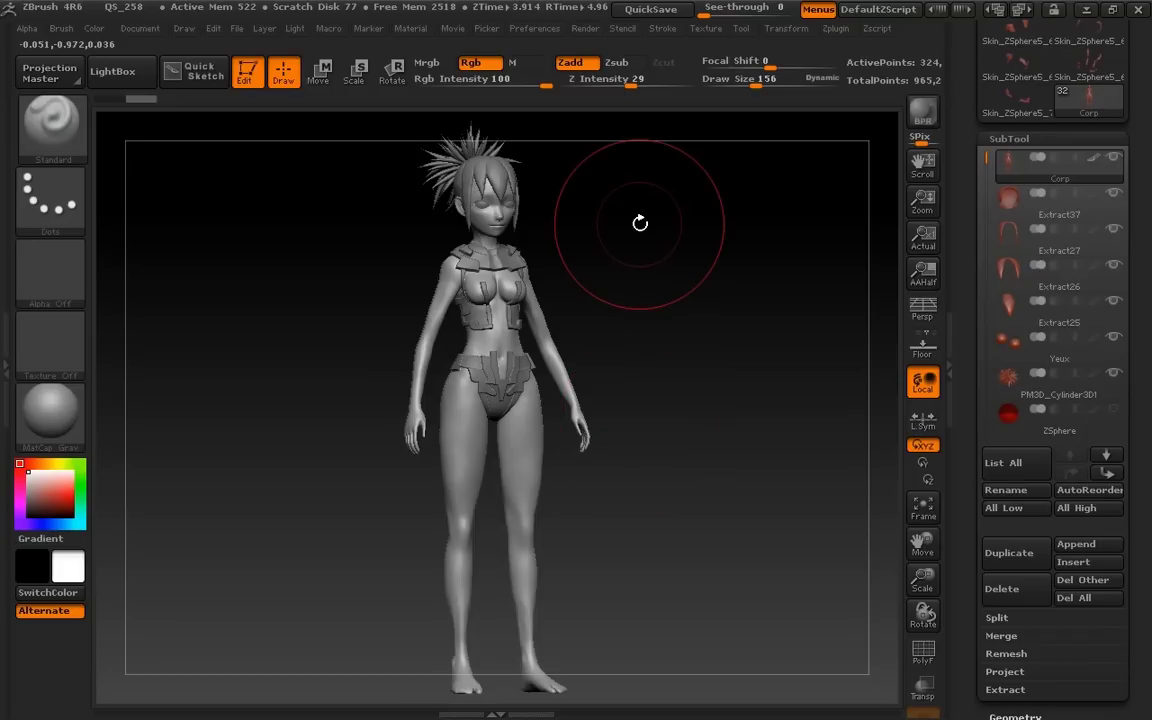
{"action": "left_click", "coordinate": [918, 516]}
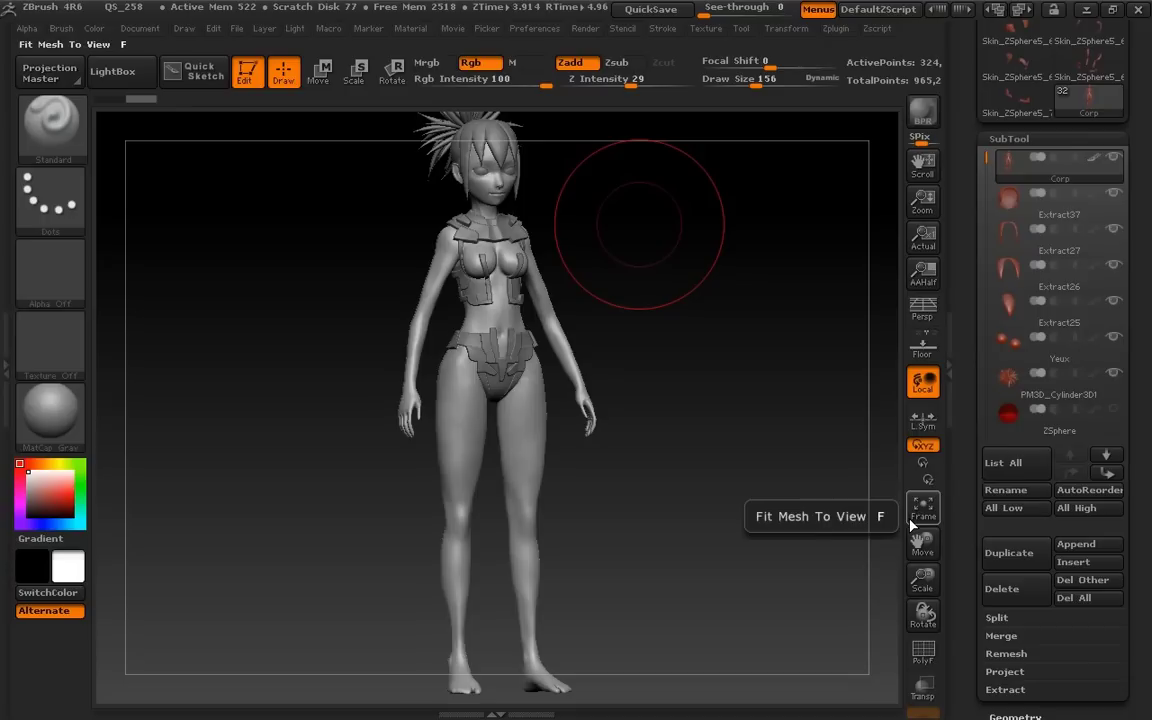
{"action": "left_click_drag", "start_coordinate": [985, 405], "coordinate": [985, 196]}
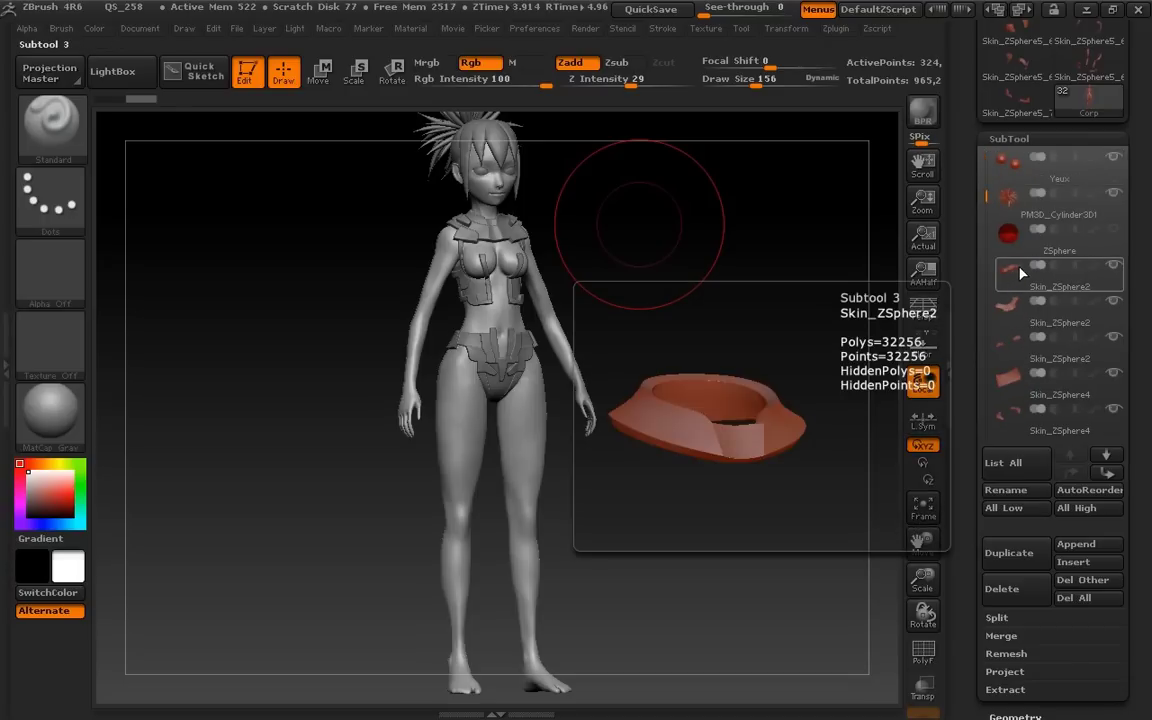
Step: Select Skin_ZSphere2 and frame, zoom and rotate to inspect the collar and shoulder armour
{"action": "left_click", "coordinate": [1008, 268]}
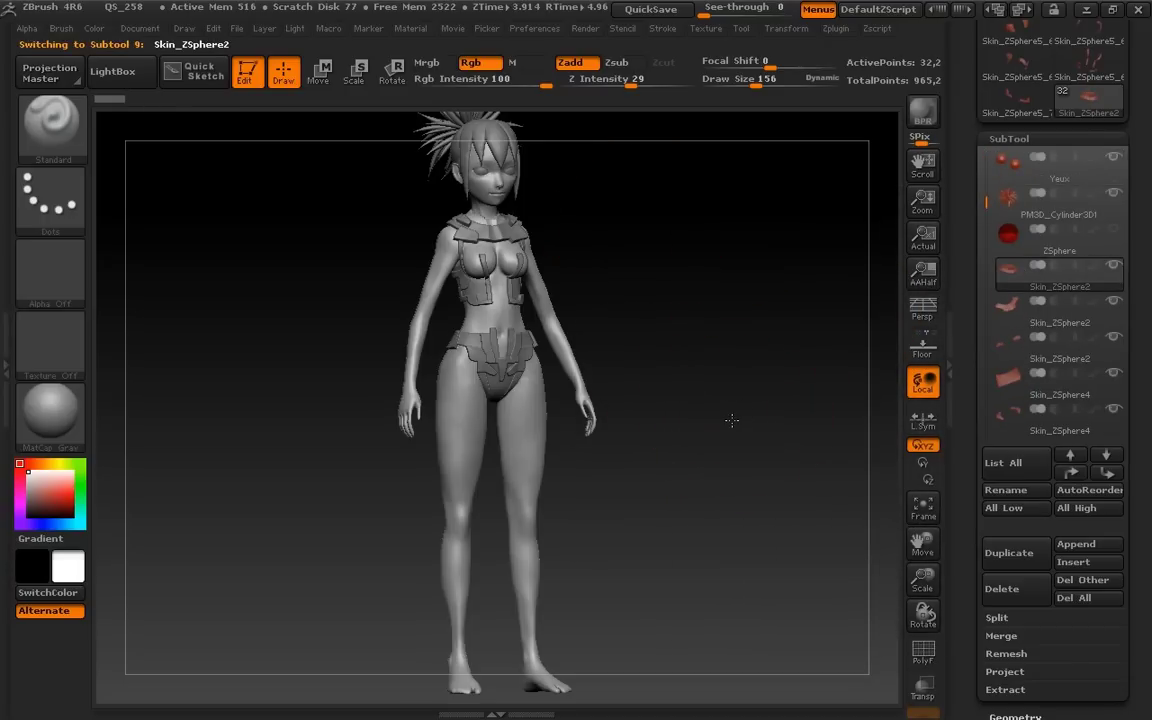
{"action": "left_click_drag", "start_coordinate": [730, 416], "coordinate": [725, 425]}
{"action": "left_click", "coordinate": [922, 507]}
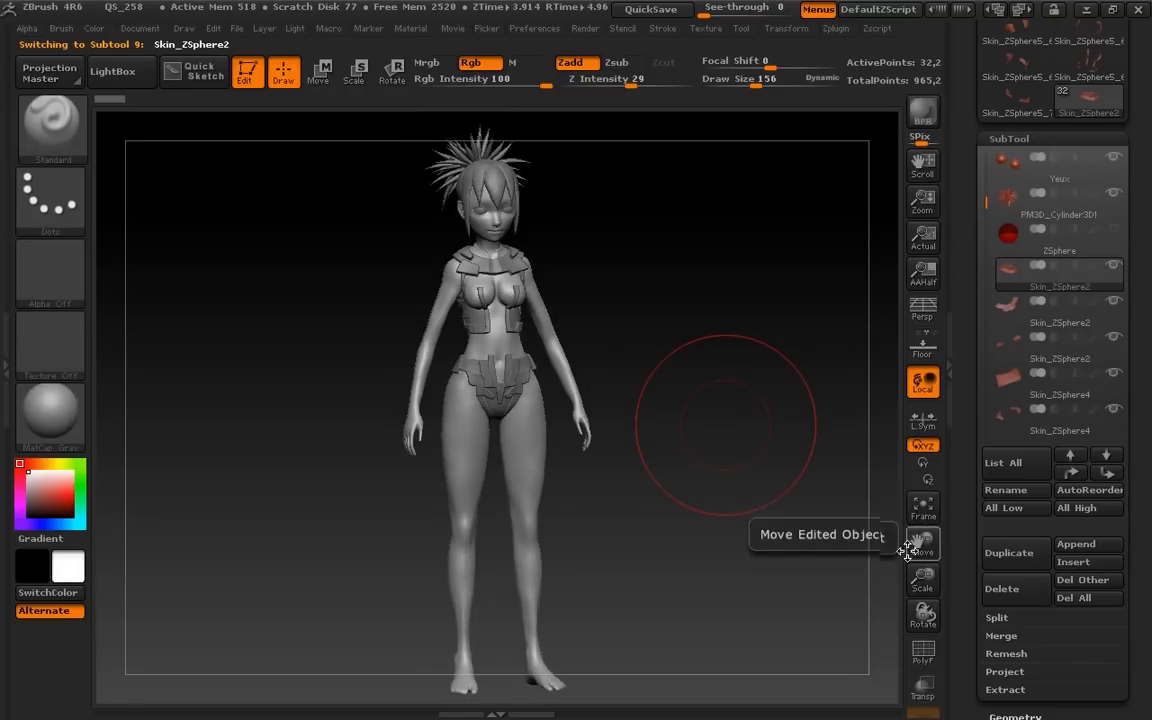
{"action": "left_click", "coordinate": [926, 511]}
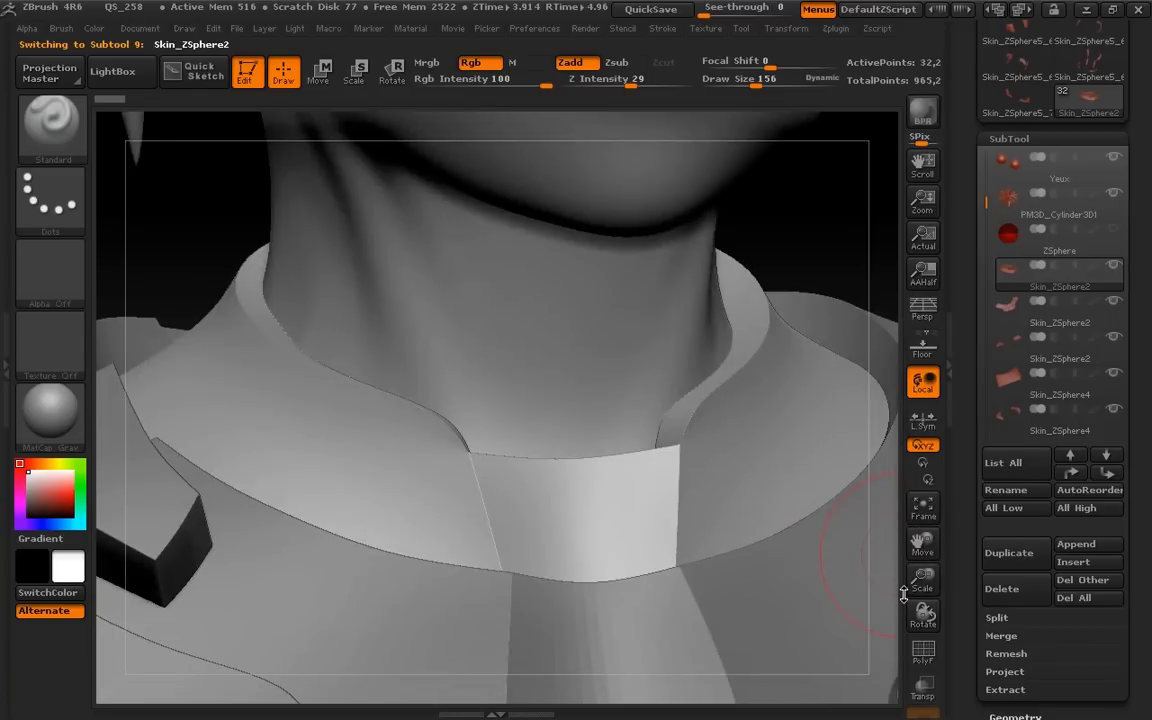
{"action": "left_click_drag", "start_coordinate": [924, 578], "coordinate": [620, 428]}
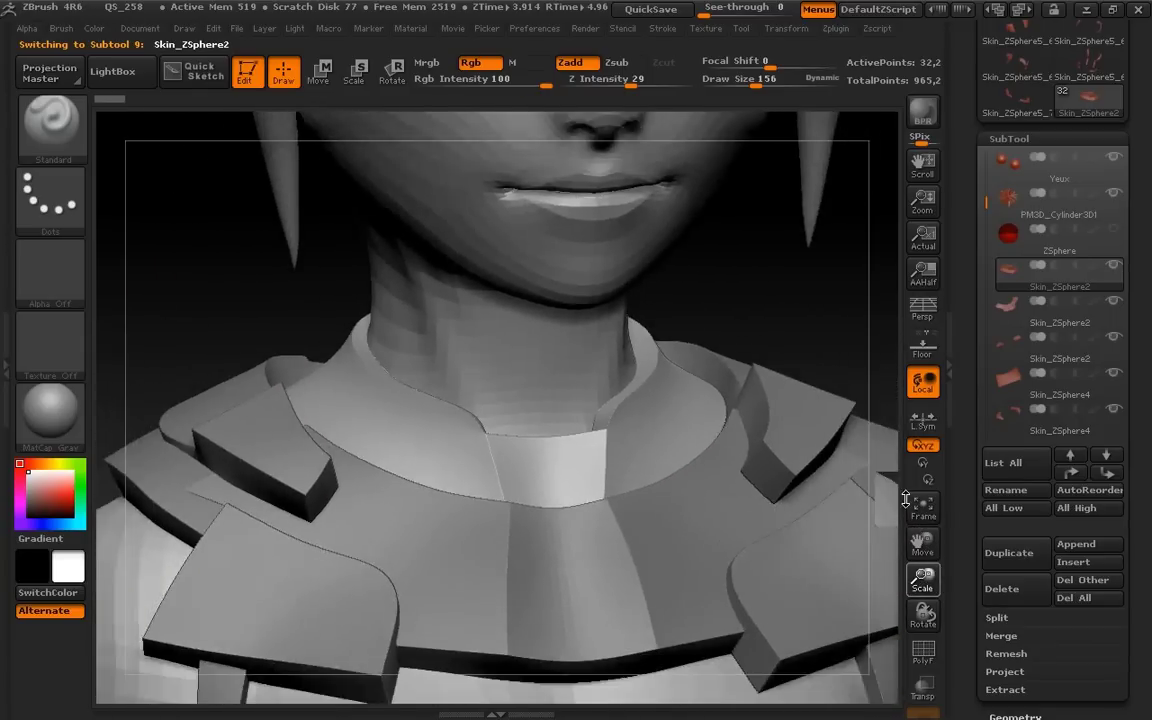
{"action": "mouse_move", "coordinate": [812, 368]}
{"action": "left_mouse_down"}
{"action": "mouse_move", "coordinate": [786, 373]}
{"action": "mouse_move", "coordinate": [954, 522]}
{"action": "left_mouse_up"}
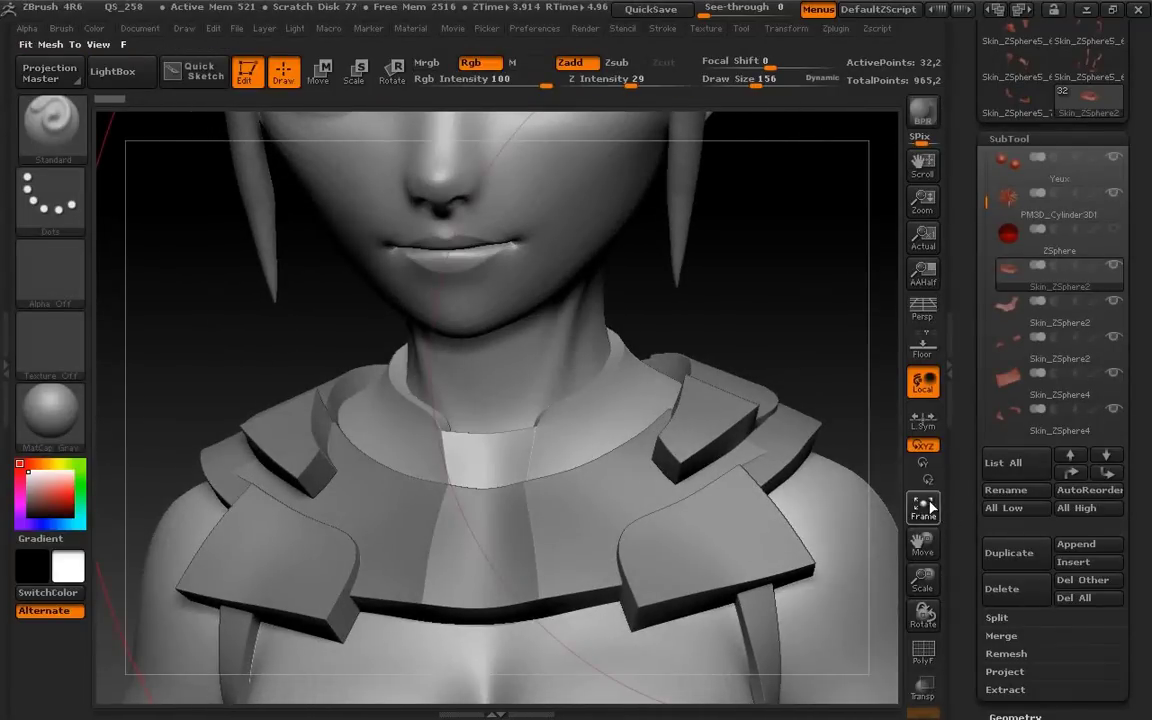
{"action": "left_click", "coordinate": [926, 508]}
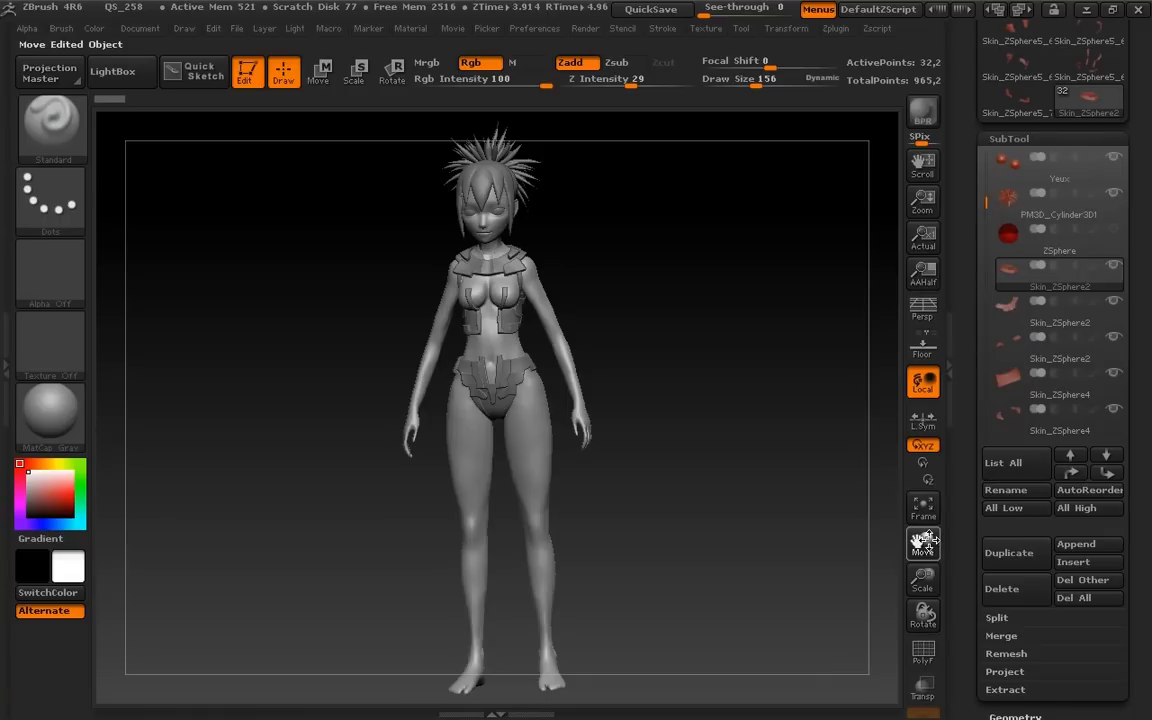
{"action": "mouse_move", "coordinate": [923, 541]}
{"action": "left_mouse_down"}
{"action": "mouse_move", "coordinate": [887, 540]}
{"action": "mouse_move", "coordinate": [938, 519]}
{"action": "mouse_move", "coordinate": [812, 535]}
{"action": "mouse_move", "coordinate": [1014, 513]}
{"action": "mouse_move", "coordinate": [836, 545]}
{"action": "mouse_move", "coordinate": [920, 543]}
{"action": "mouse_move", "coordinate": [923, 587]}
{"action": "mouse_move", "coordinate": [928, 551]}
{"action": "mouse_move", "coordinate": [945, 668]}
{"action": "mouse_move", "coordinate": [935, 650]}
{"action": "mouse_move", "coordinate": [944, 599]}
{"action": "mouse_move", "coordinate": [932, 601]}
{"action": "left_mouse_up"}
Step: Orbit and zoom around the torso, then reframe the figure so the head is visible
{"action": "left_click_drag", "start_coordinate": [893, 610], "coordinate": [921, 606]}
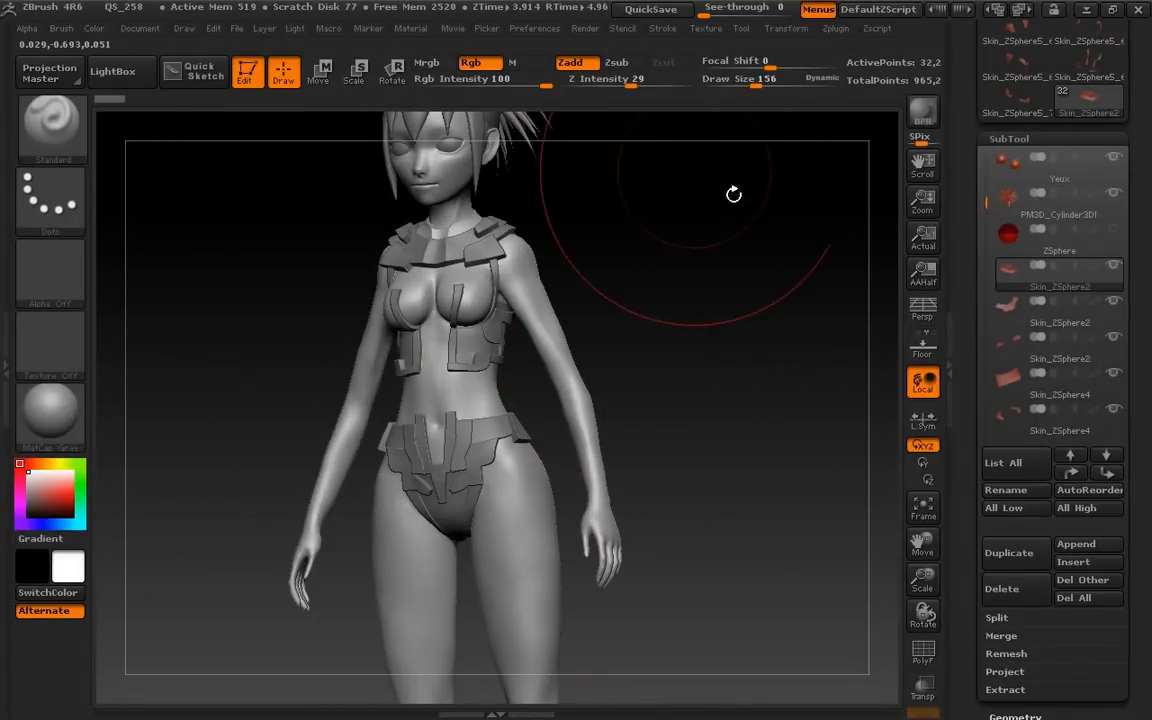
{"action": "mouse_move", "coordinate": [762, 420]}
{"action": "left_mouse_down"}
{"action": "mouse_move", "coordinate": [755, 393]}
{"action": "mouse_move", "coordinate": [759, 424]}
{"action": "left_mouse_up"}
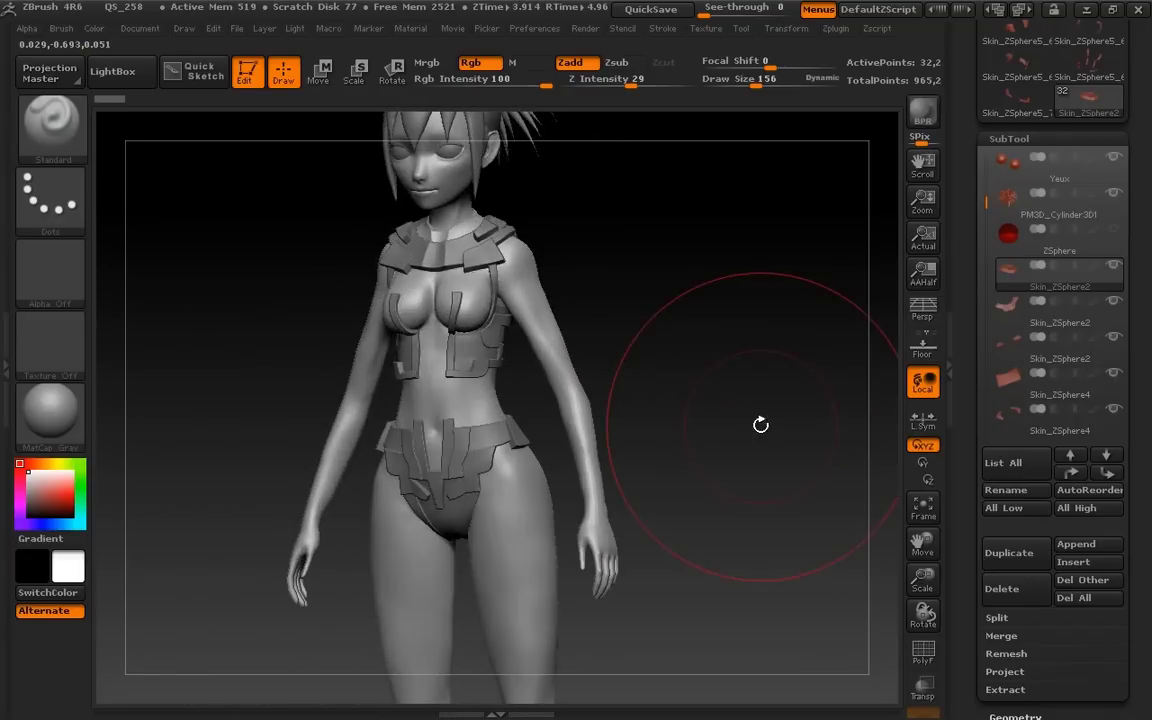
{"action": "mouse_move", "coordinate": [922, 578]}
{"action": "left_mouse_down"}
{"action": "mouse_move", "coordinate": [927, 678]}
{"action": "mouse_move", "coordinate": [930, 615]}
{"action": "left_mouse_up"}
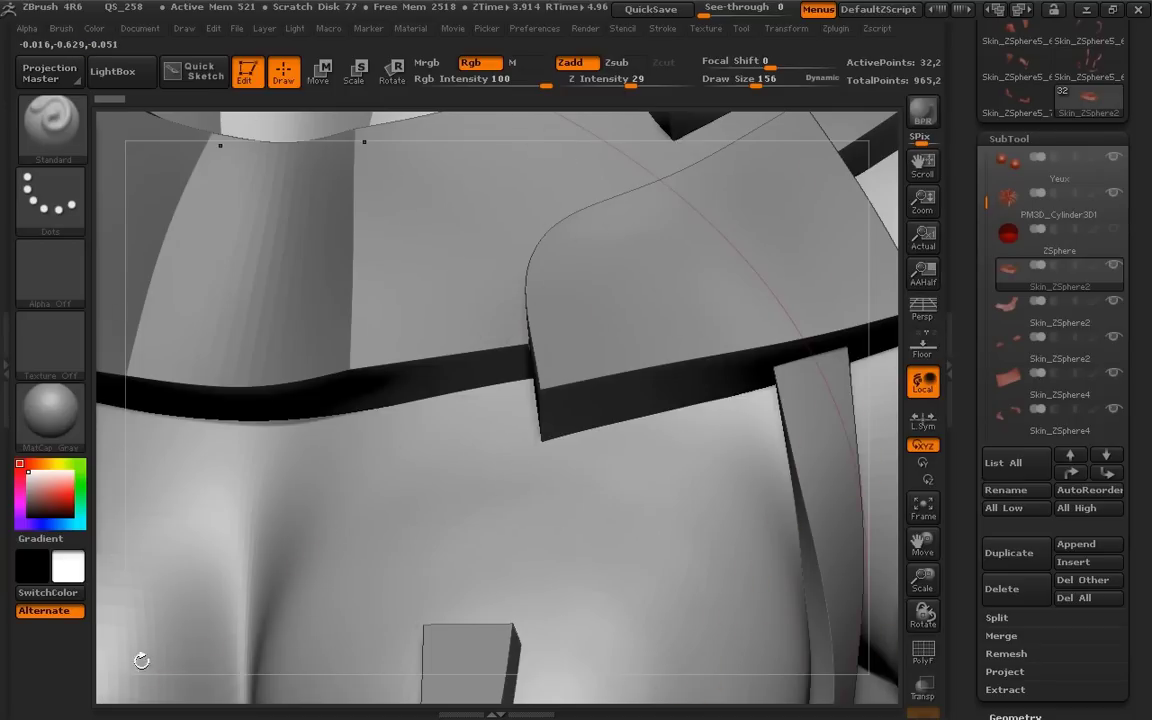
{"action": "mouse_move", "coordinate": [879, 410]}
{"action": "left_mouse_down"}
{"action": "mouse_move", "coordinate": [847, 448]}
{"action": "mouse_move", "coordinate": [882, 393]}
{"action": "left_mouse_up"}
{"action": "mouse_move", "coordinate": [922, 578]}
{"action": "left_mouse_down"}
{"action": "mouse_move", "coordinate": [924, 522]}
{"action": "mouse_move", "coordinate": [923, 600]}
{"action": "left_mouse_up"}
{"action": "left_click_drag", "start_coordinate": [922, 542], "coordinate": [933, 669]}
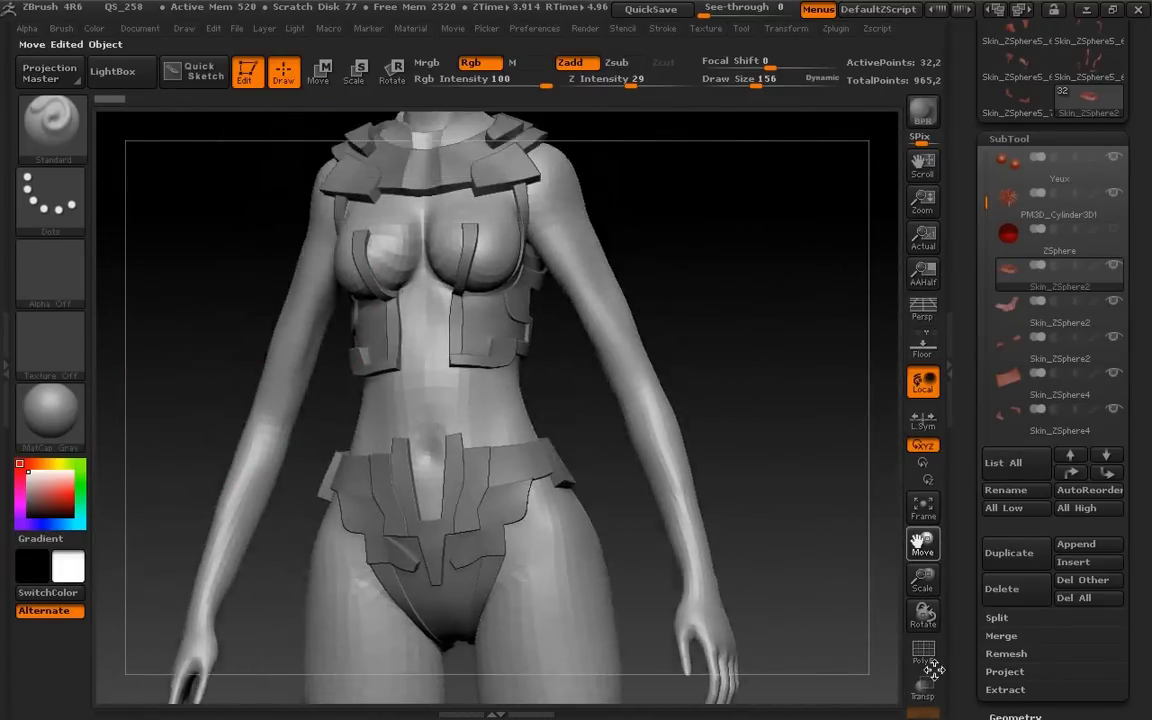
{"action": "left_click_drag", "start_coordinate": [923, 578], "coordinate": [925, 640]}
{"action": "mouse_move", "coordinate": [922, 542]}
{"action": "left_mouse_down"}
{"action": "mouse_move", "coordinate": [934, 594]}
{"action": "mouse_move", "coordinate": [905, 570]}
{"action": "left_mouse_up"}
Step: Show the polygroup wireframe (PolyF) and turn the model to a side view
{"action": "left_click", "coordinate": [923, 650]}
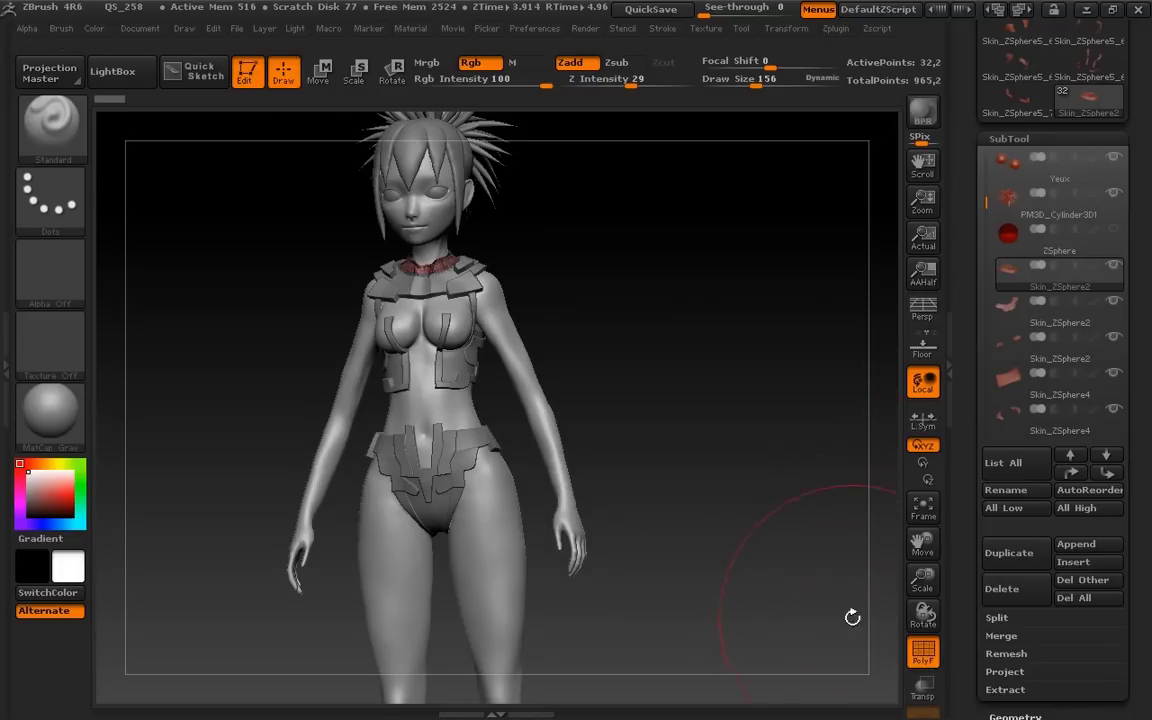
{"action": "left_click_drag", "start_coordinate": [852, 617], "coordinate": [830, 595]}
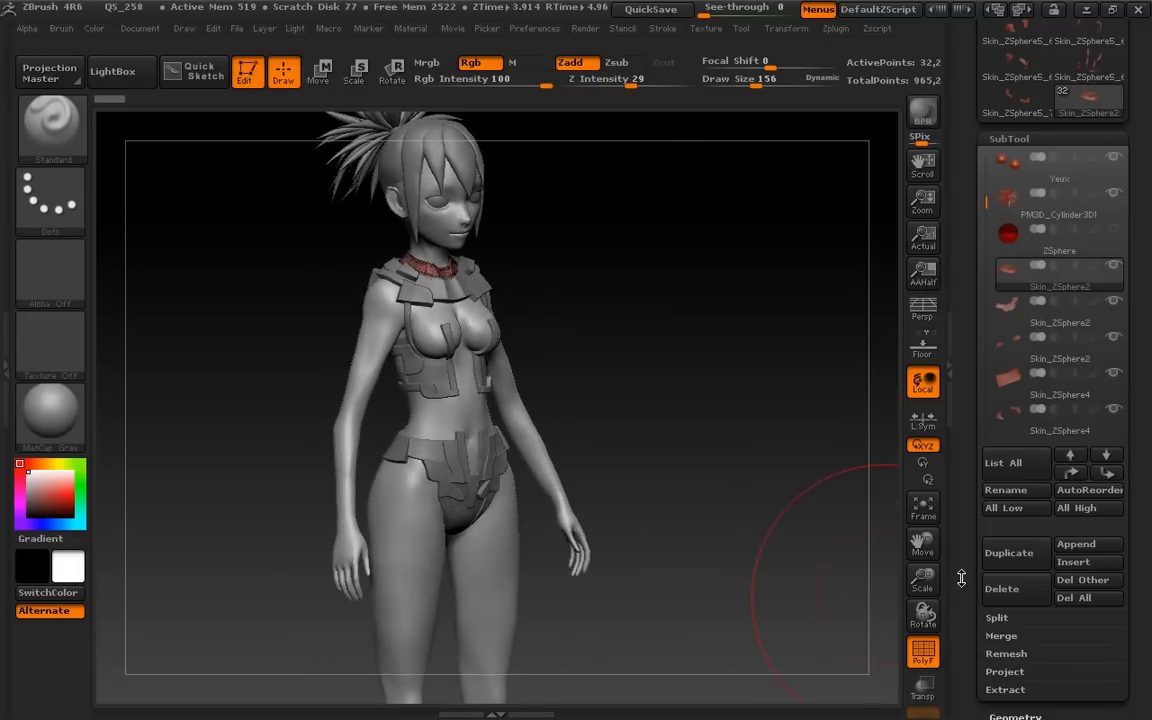
{"action": "left_click_drag", "start_coordinate": [983, 200], "coordinate": [996, 184]}
{"action": "mouse_move", "coordinate": [830, 583]}
{"action": "left_mouse_down"}
{"action": "mouse_move", "coordinate": [830, 535]}
{"action": "mouse_move", "coordinate": [845, 557]}
{"action": "mouse_move", "coordinate": [821, 615]}
{"action": "mouse_move", "coordinate": [923, 610]}
{"action": "mouse_move", "coordinate": [842, 588]}
{"action": "mouse_move", "coordinate": [805, 532]}
{"action": "left_mouse_up"}
Step: Switch the PolyF wireframe off and tilt the view up at the torso
{"action": "left_click", "coordinate": [929, 653]}
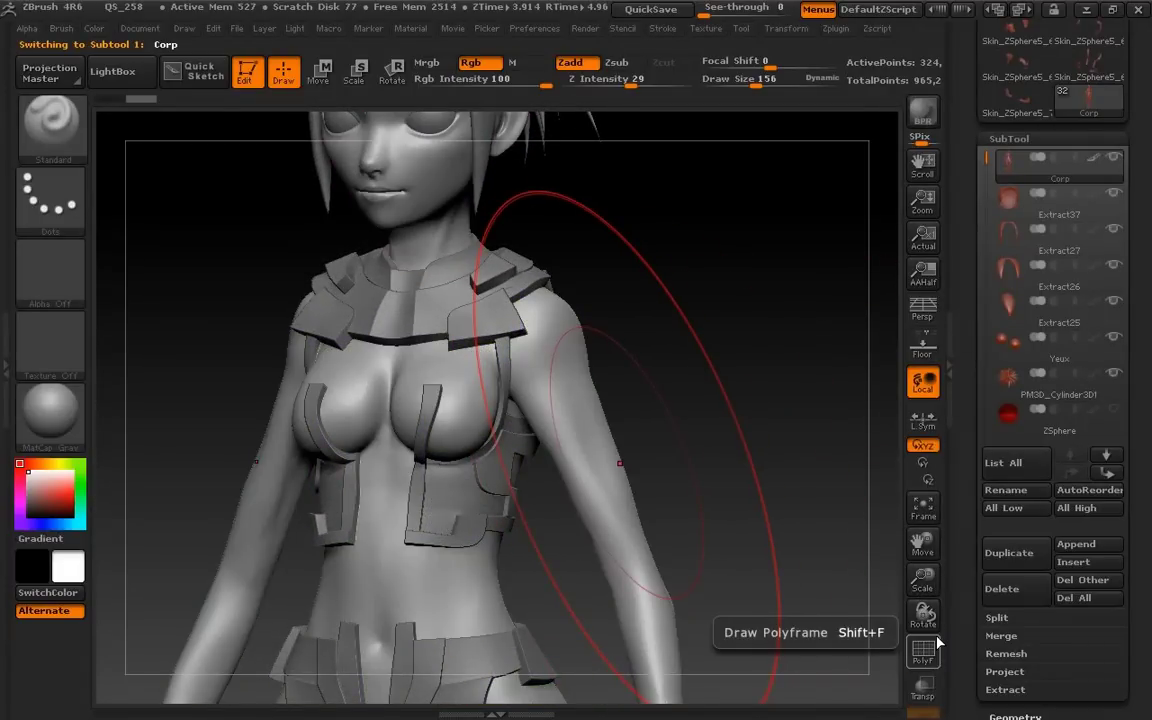
{"action": "left_click", "coordinate": [926, 655]}
{"action": "left_click", "coordinate": [926, 655]}
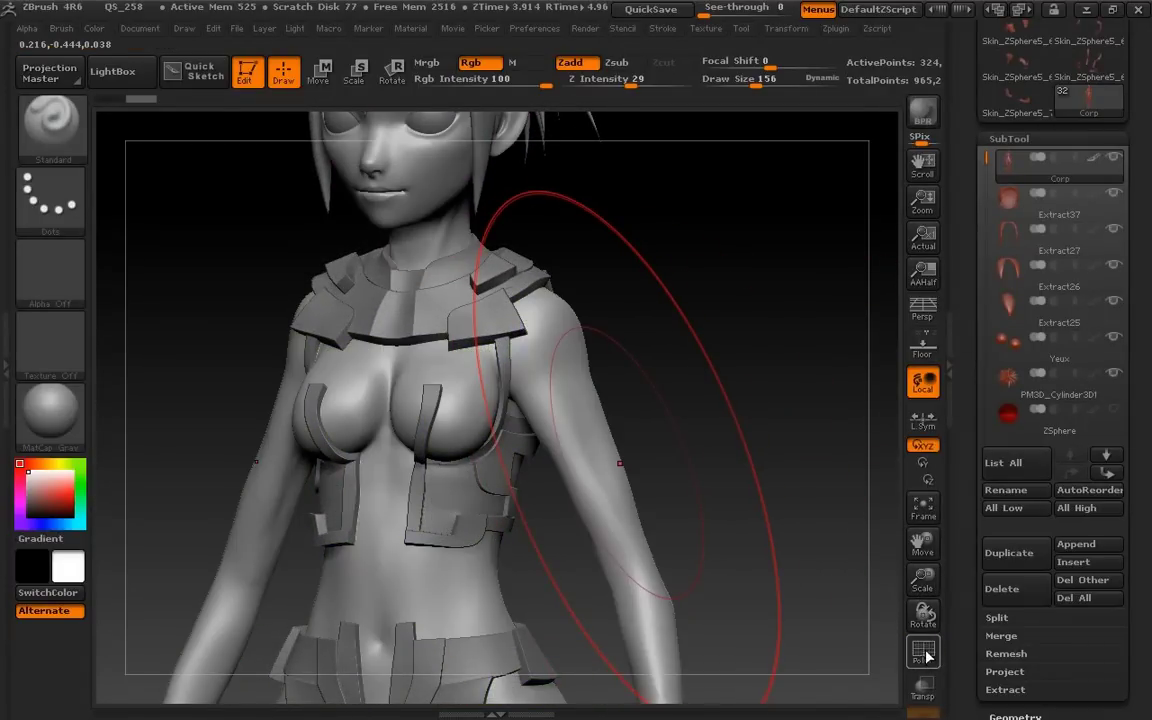
{"action": "mouse_move", "coordinate": [925, 612]}
{"action": "left_mouse_down"}
{"action": "mouse_move", "coordinate": [924, 540]}
{"action": "mouse_move", "coordinate": [926, 672]}
{"action": "left_mouse_up"}
Step: Toggle Transp on and back off to check the side profile, then open Zplugin
{"action": "left_click", "coordinate": [923, 688]}
{"action": "mouse_move", "coordinate": [834, 613]}
{"action": "left_mouse_down"}
{"action": "mouse_move", "coordinate": [775, 620]}
{"action": "mouse_move", "coordinate": [836, 615]}
{"action": "left_mouse_up"}
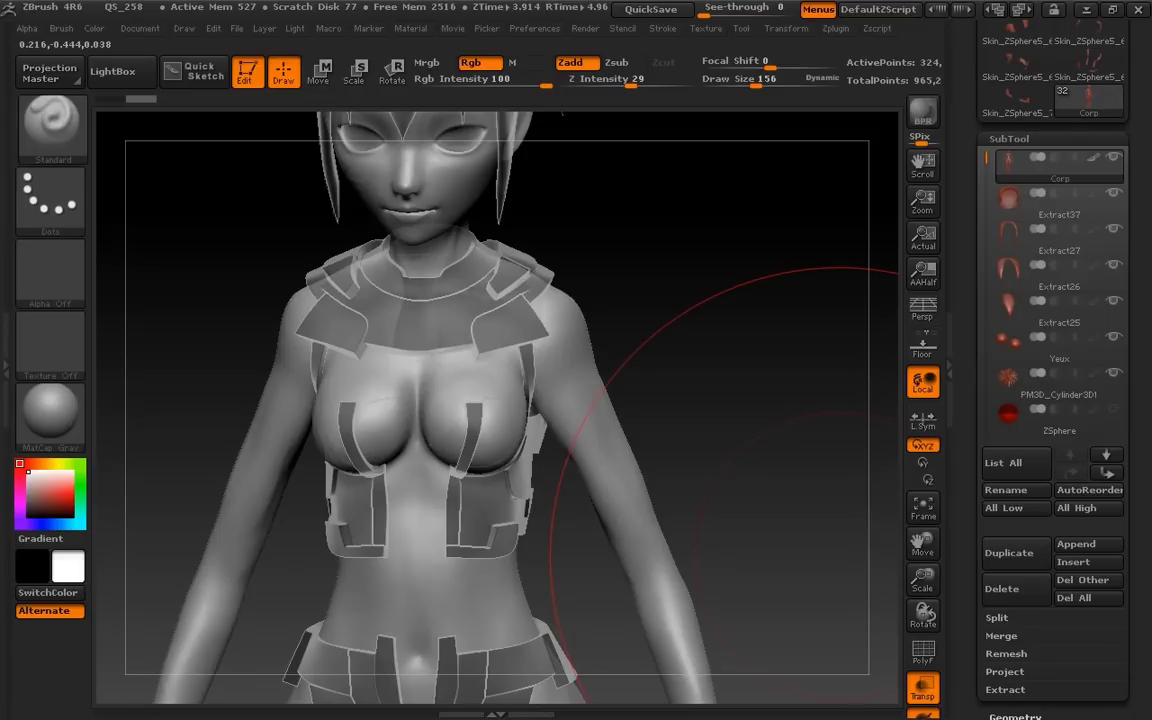
{"action": "left_click", "coordinate": [926, 690]}
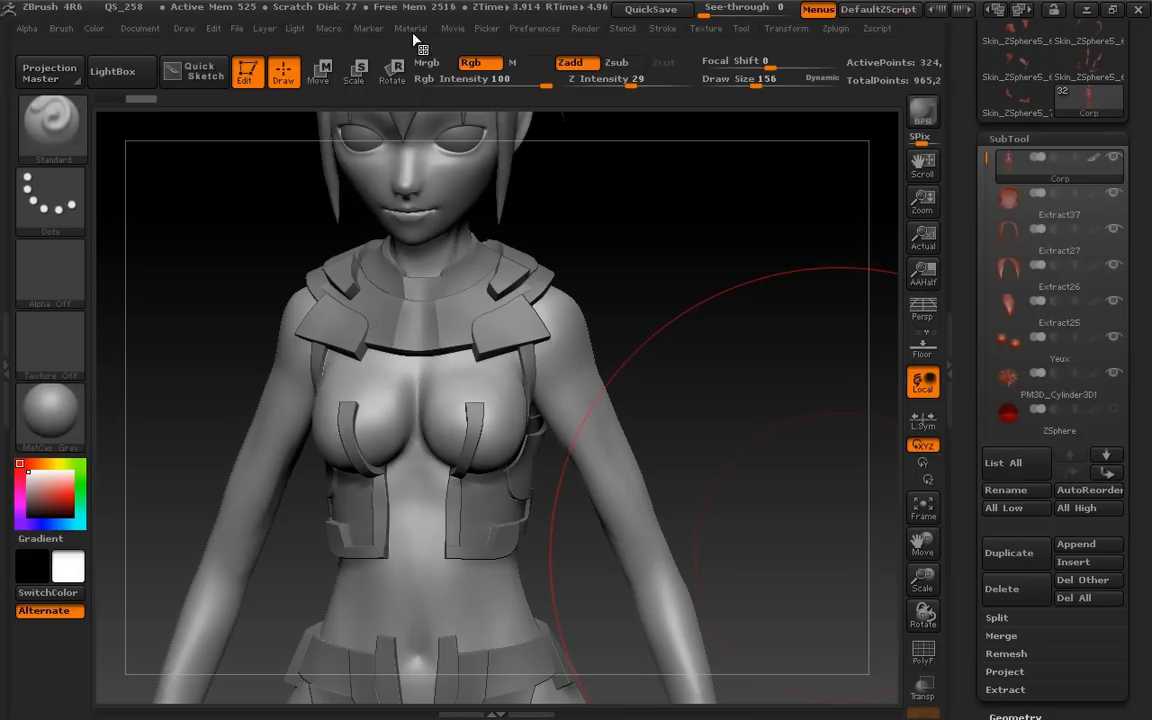
{"action": "left_click", "coordinate": [315, 30]}
Step: Collapse and restore the right tray, and open an empty left tray beside the canvas
{"action": "mouse_move", "coordinate": [848, 28]}
{"action": "left_click", "coordinate": [957, 340]}
{"action": "left_click", "coordinate": [1030, 270]}
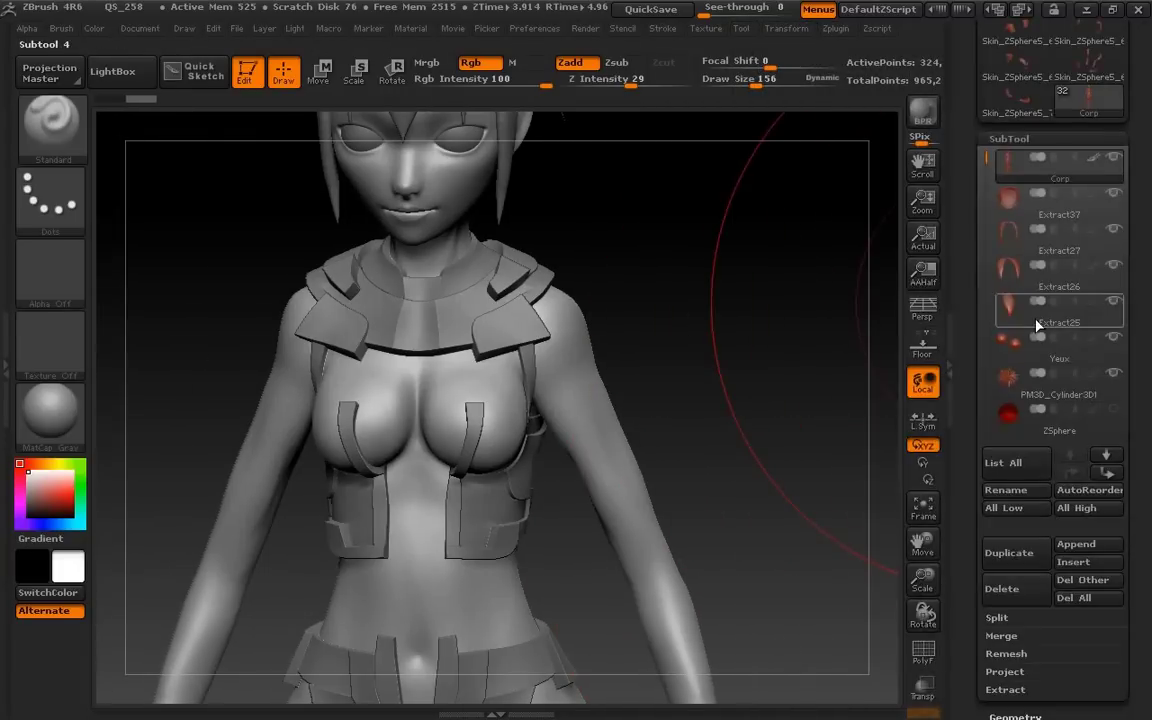
{"action": "left_click", "coordinate": [12, 399]}
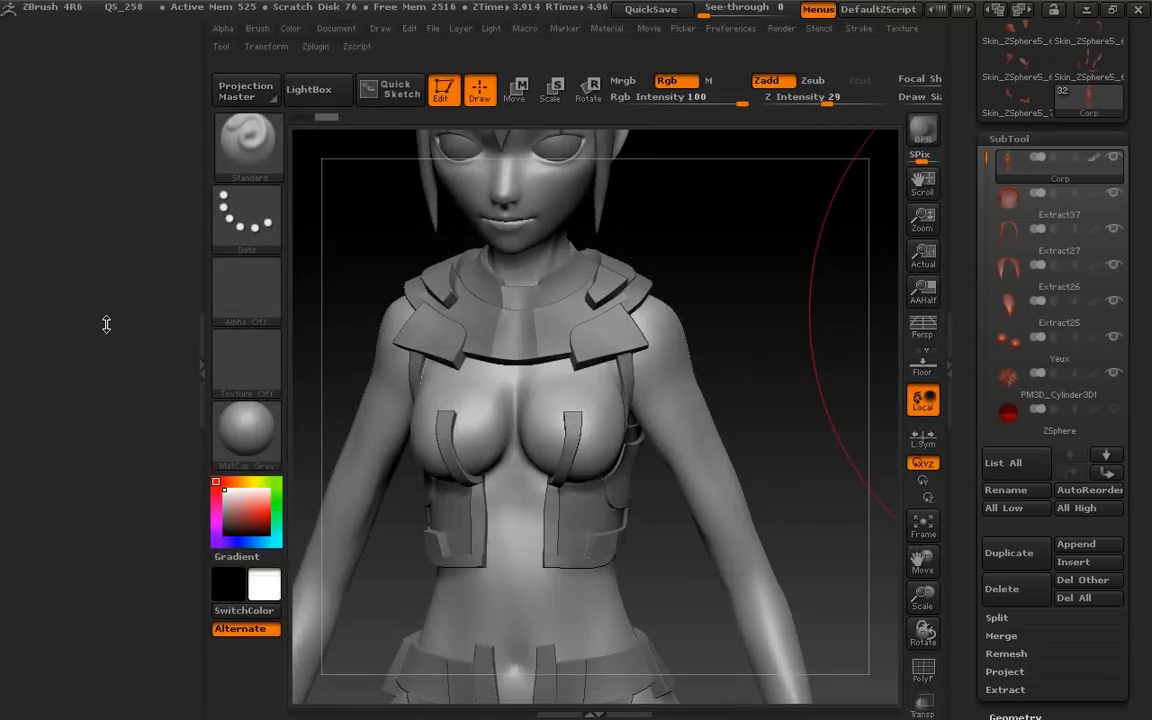
{"action": "scroll", "coordinate": [1050, 250], "scroll_direction": "up", "scroll_amount": 5}
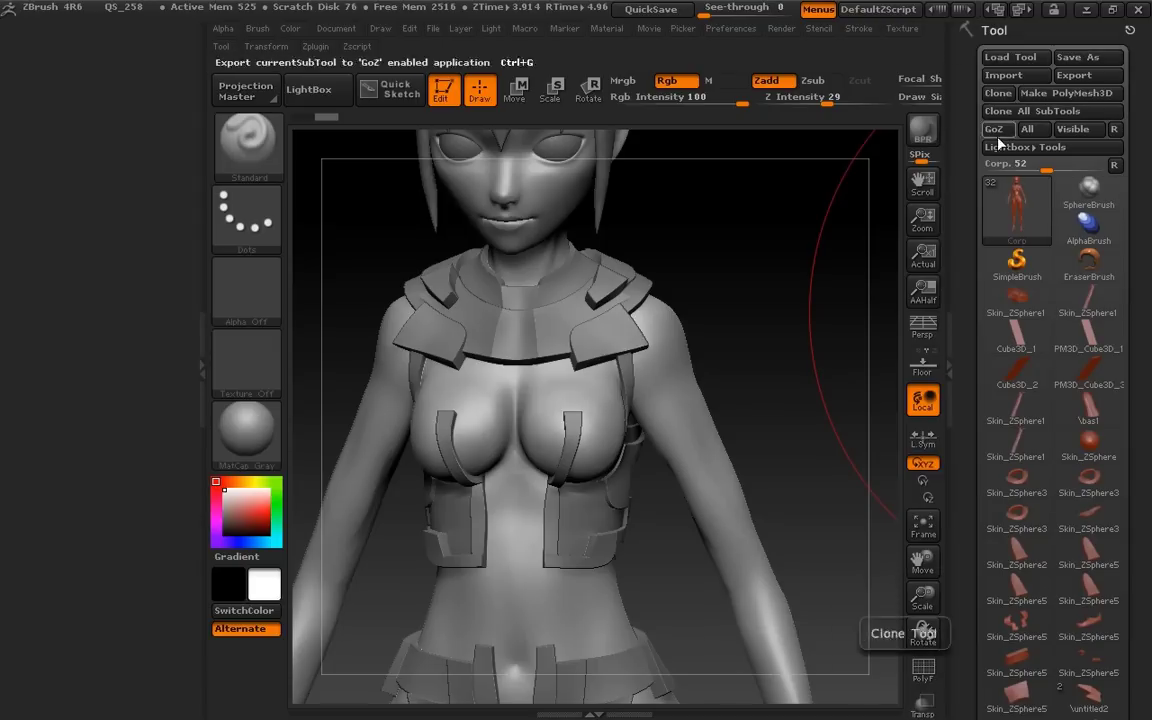
Step: Make Skin_ZSphere3 the active tool, view the ring, then open the Layer menu
{"action": "left_click", "coordinate": [1016, 478]}
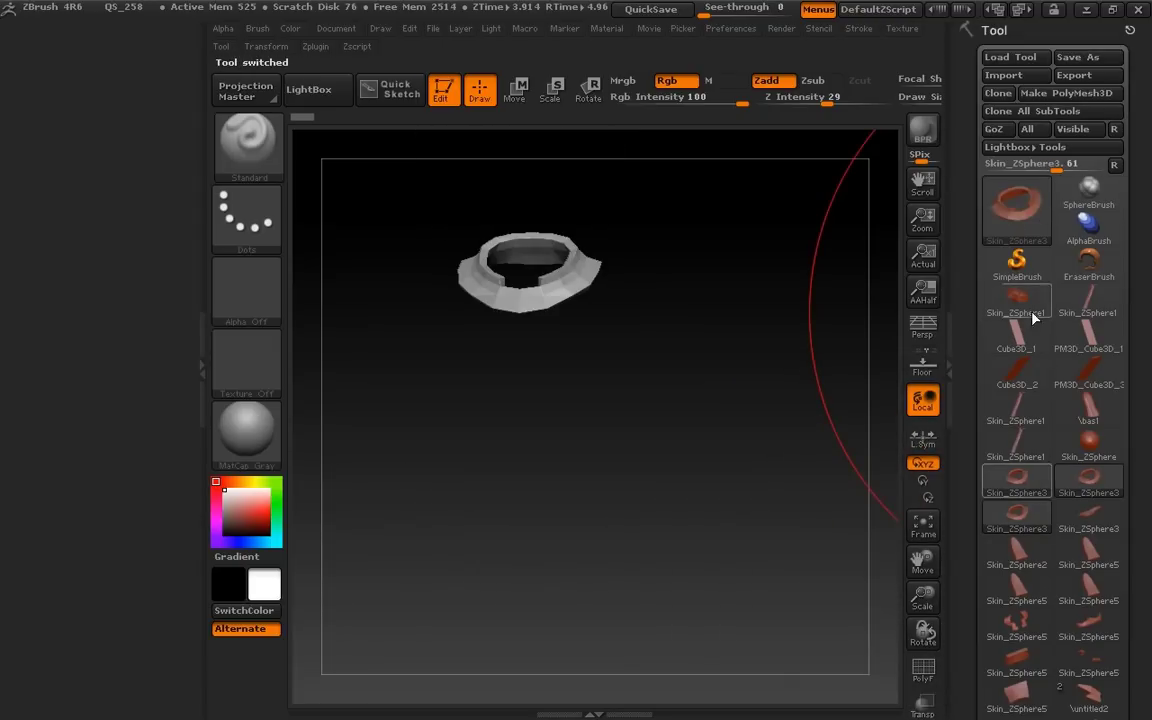
{"action": "left_click_drag", "start_coordinate": [968, 354], "coordinate": [946, 236]}
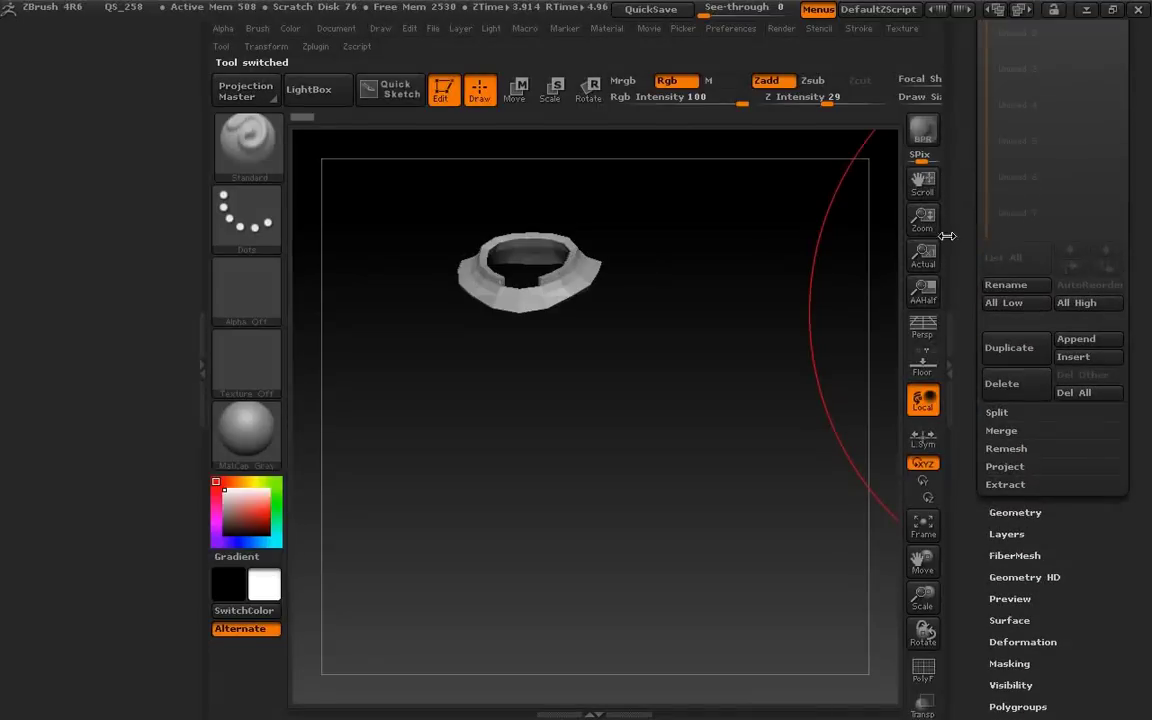
{"action": "left_click_drag", "start_coordinate": [970, 502], "coordinate": [985, 580]}
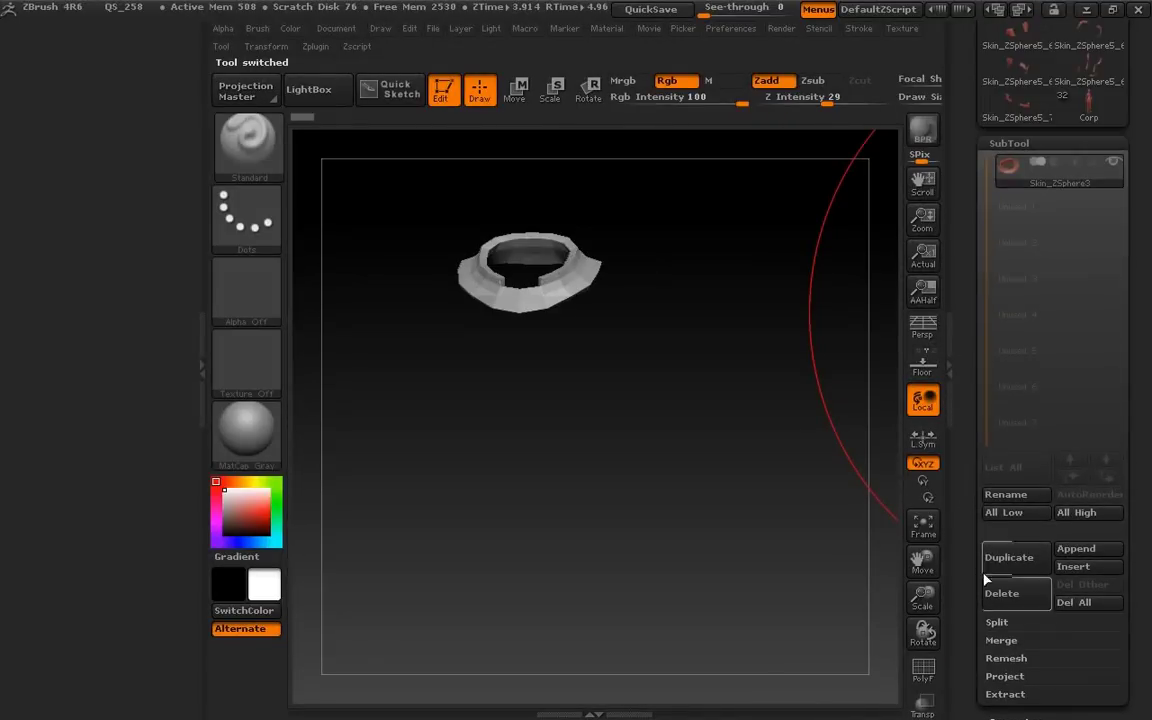
{"action": "left_click_drag", "start_coordinate": [968, 425], "coordinate": [974, 657]}
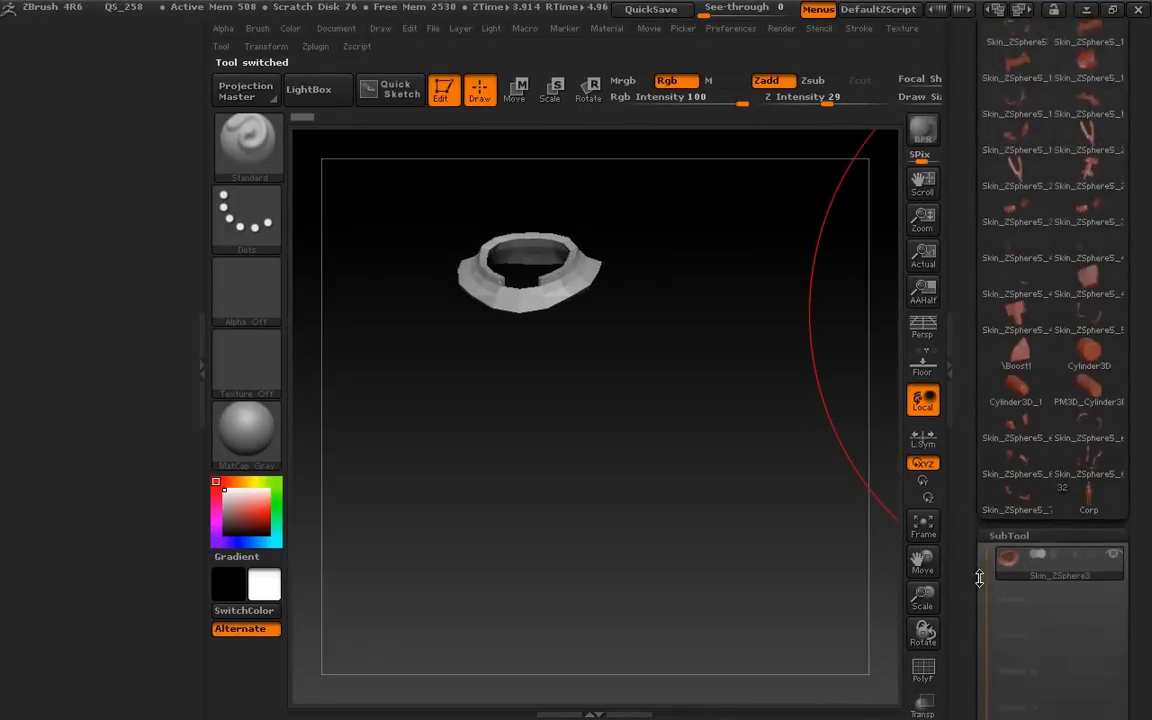
{"action": "left_click_drag", "start_coordinate": [968, 381], "coordinate": [979, 500]}
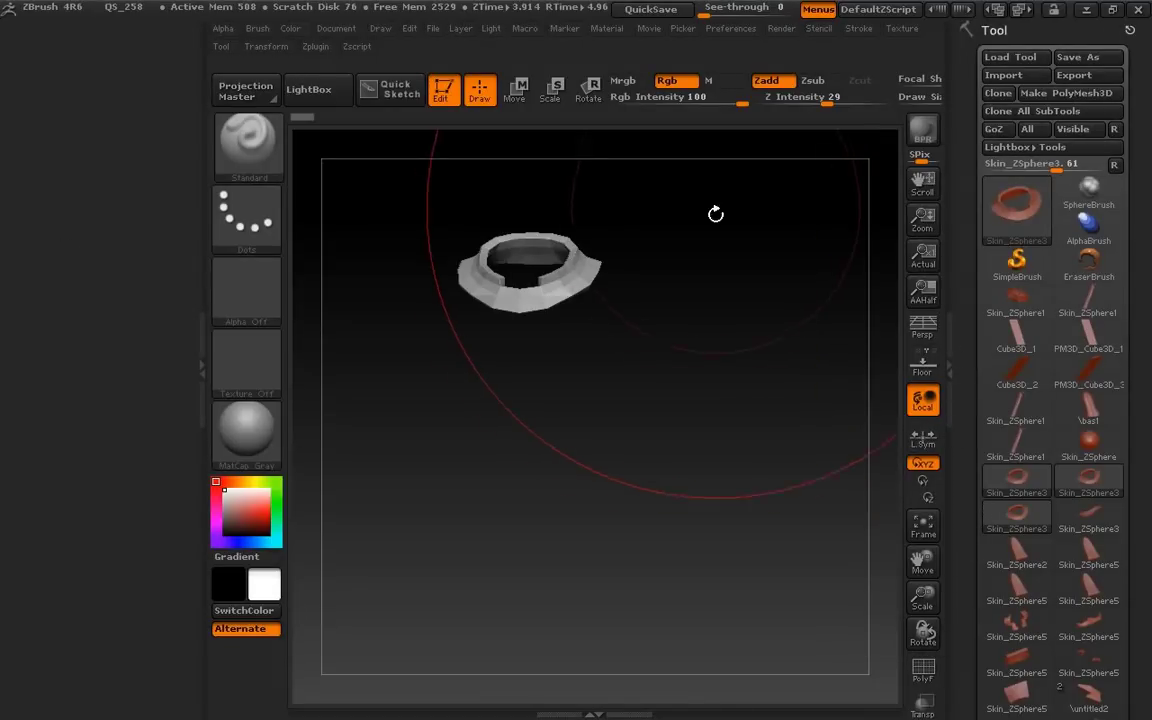
{"action": "left_click", "coordinate": [258, 29]}
{"action": "mouse_move", "coordinate": [460, 28]}
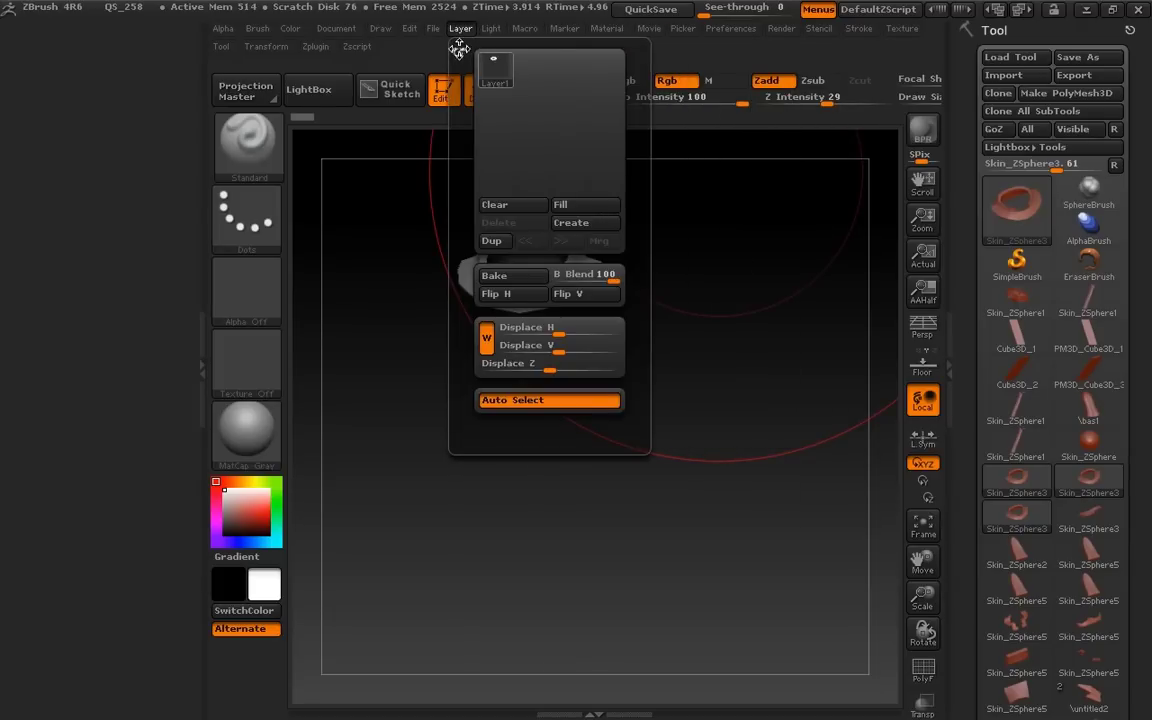
Step: Dock the Layer and Movie palettes into the left tray
{"action": "mouse_move", "coordinate": [457, 50]}
{"action": "left_mouse_down"}
{"action": "mouse_move", "coordinate": [380, 225]}
{"action": "mouse_move", "coordinate": [95, 226]}
{"action": "left_mouse_up"}
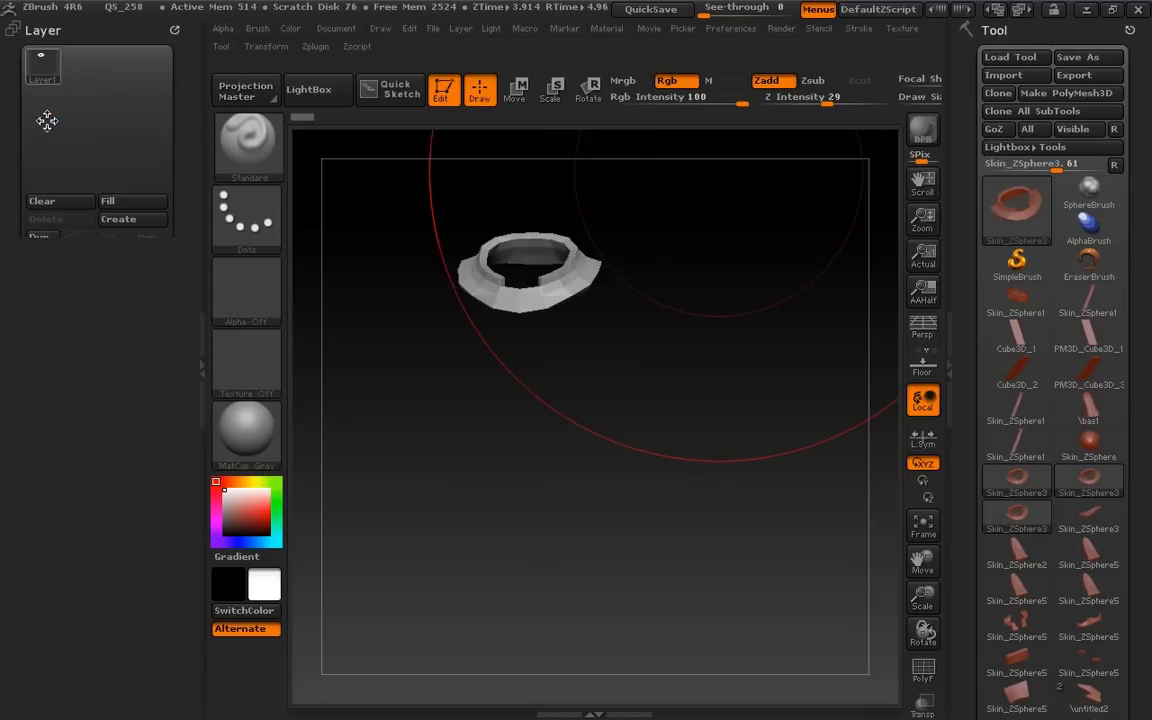
{"action": "left_click", "coordinate": [649, 28]}
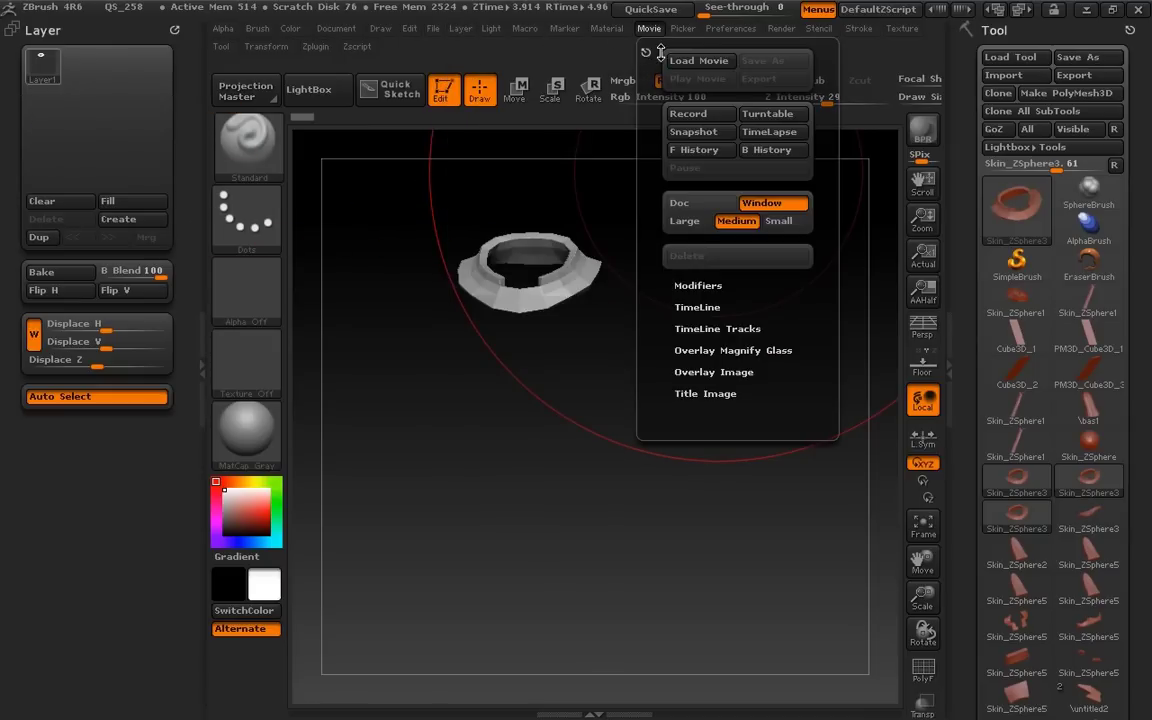
{"action": "mouse_move", "coordinate": [645, 57]}
{"action": "left_mouse_down"}
{"action": "mouse_move", "coordinate": [374, 447]}
{"action": "mouse_move", "coordinate": [57, 478]}
{"action": "left_mouse_up"}
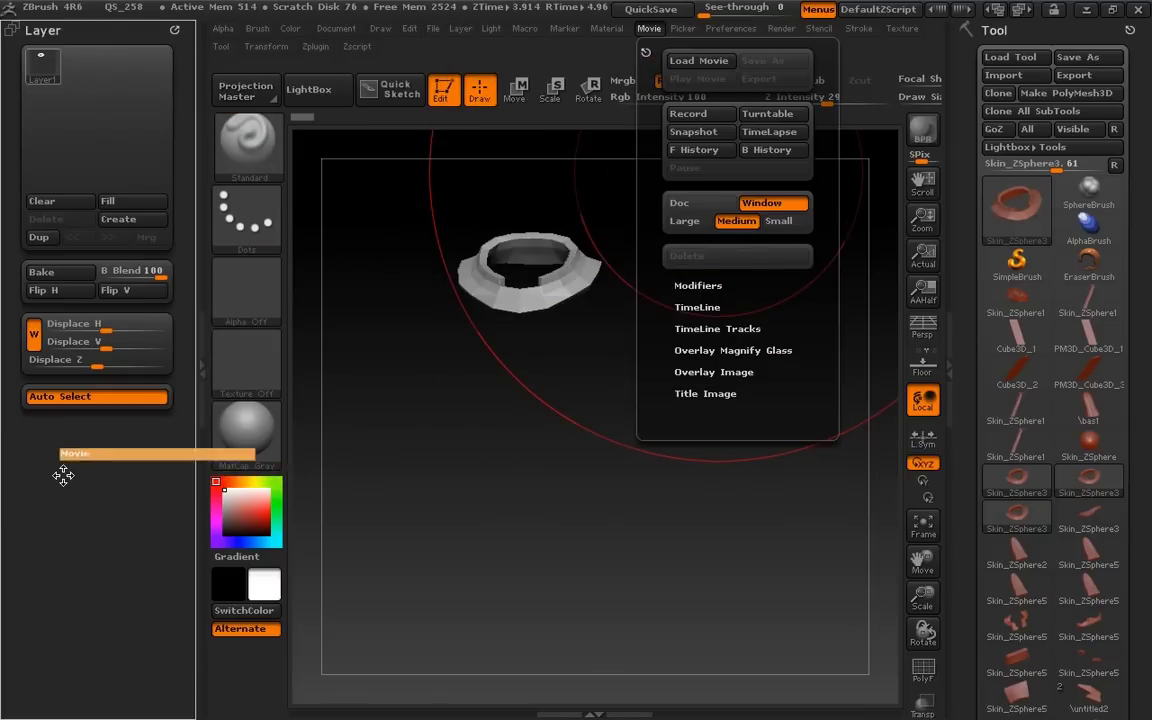
{"action": "left_click_drag", "start_coordinate": [187, 333], "coordinate": [189, 510]}
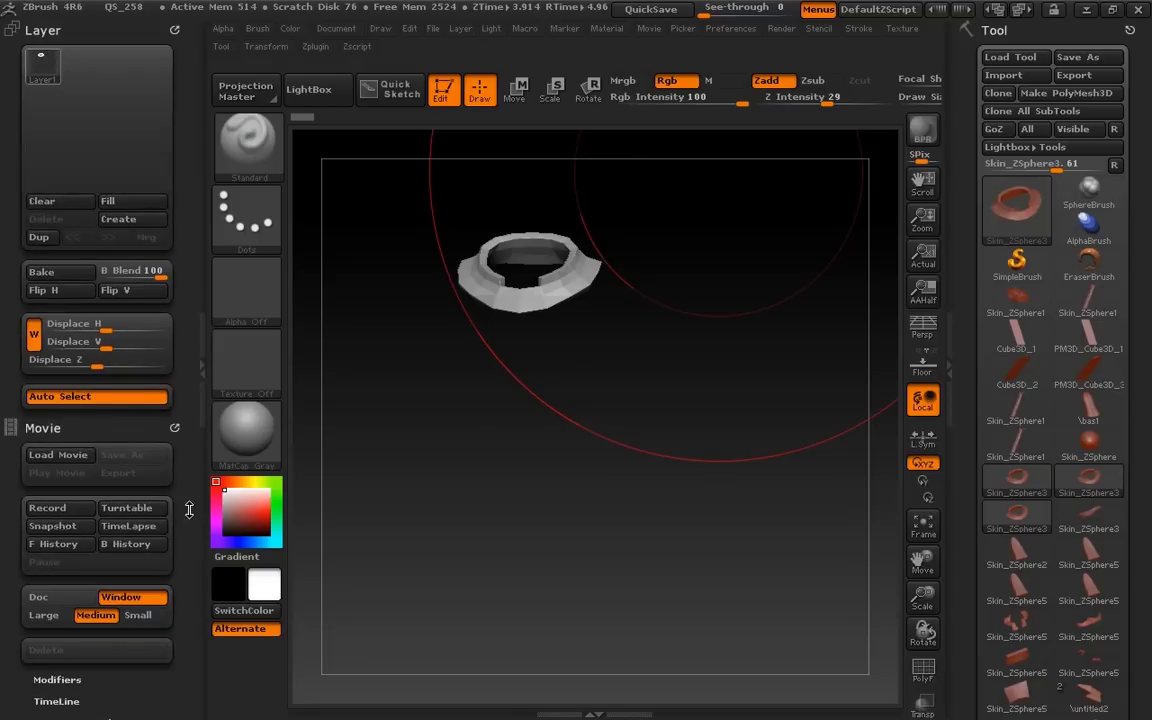
Step: Collapse the Tool palette and drag the Movie and Layer palettes out of the trays
{"action": "left_click", "coordinate": [1027, 22]}
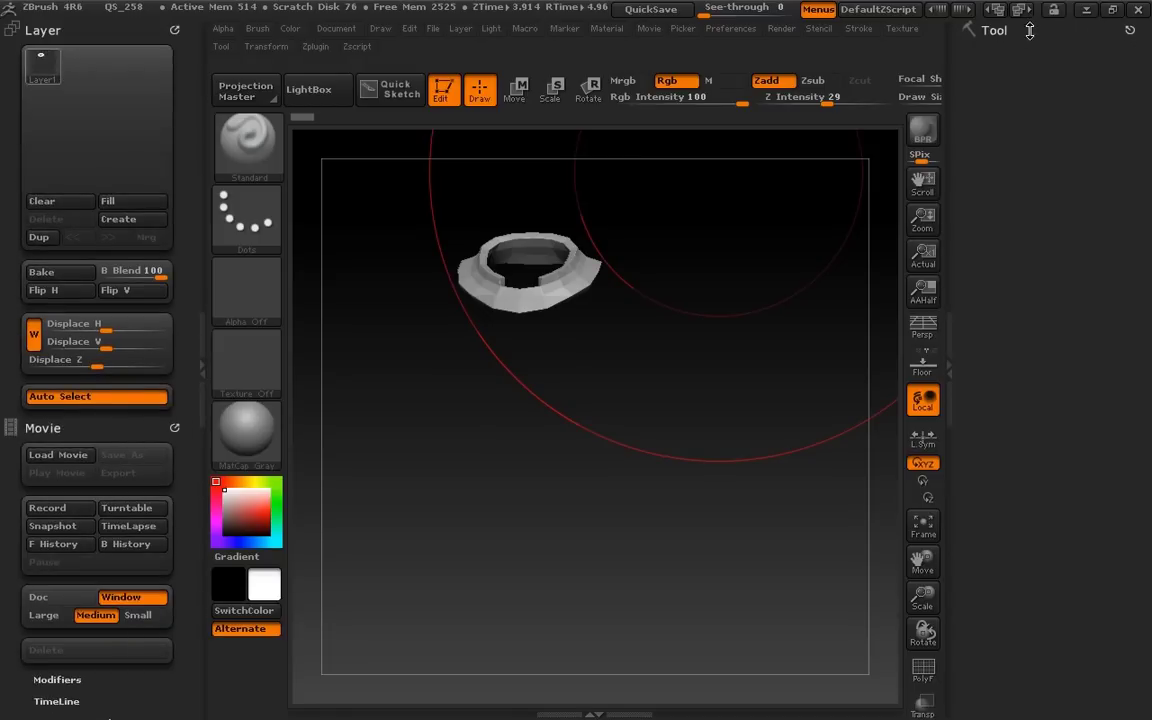
{"action": "mouse_move", "coordinate": [180, 428]}
{"action": "left_mouse_down"}
{"action": "mouse_move", "coordinate": [189, 437]}
{"action": "mouse_move", "coordinate": [1000, 100]}
{"action": "left_mouse_up"}
{"action": "mouse_move", "coordinate": [1138, 52]}
{"action": "left_mouse_down"}
{"action": "mouse_move", "coordinate": [1008, 175]}
{"action": "mouse_move", "coordinate": [768, 295]}
{"action": "left_mouse_up"}
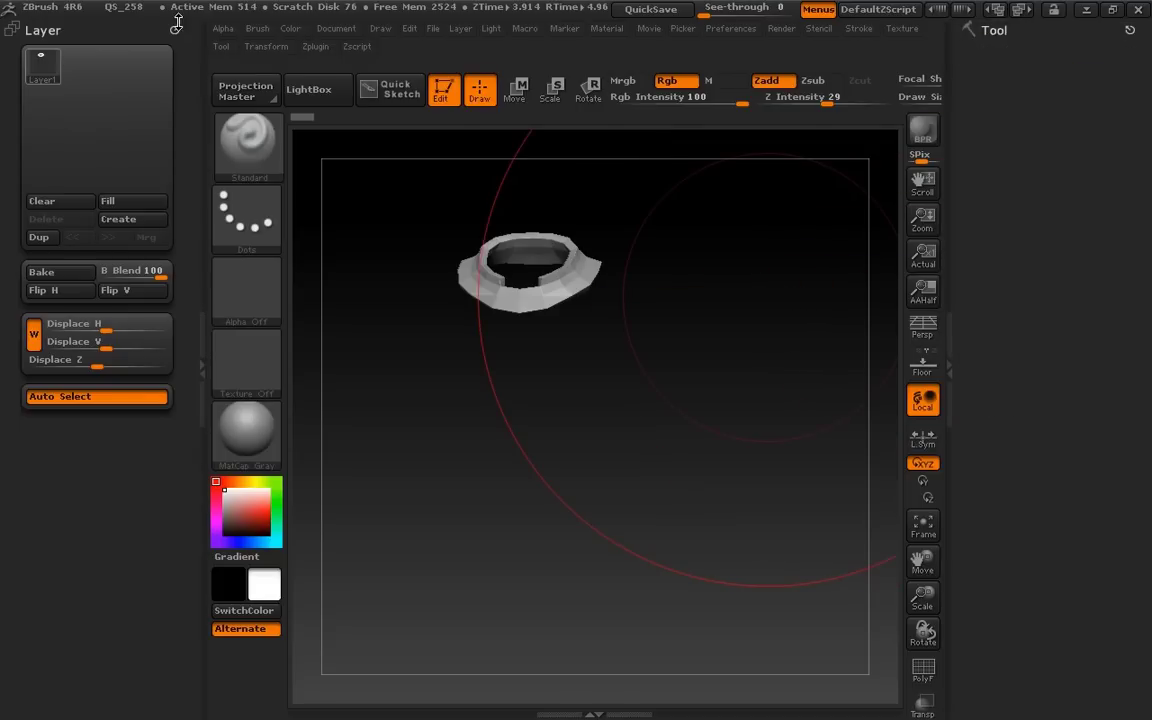
{"action": "mouse_move", "coordinate": [175, 27]}
{"action": "left_mouse_down"}
{"action": "mouse_move", "coordinate": [231, 118]}
{"action": "mouse_move", "coordinate": [528, 256]}
{"action": "left_mouse_up"}
Step: Close the now-empty left side tray
{"action": "left_click", "coordinate": [205, 371]}
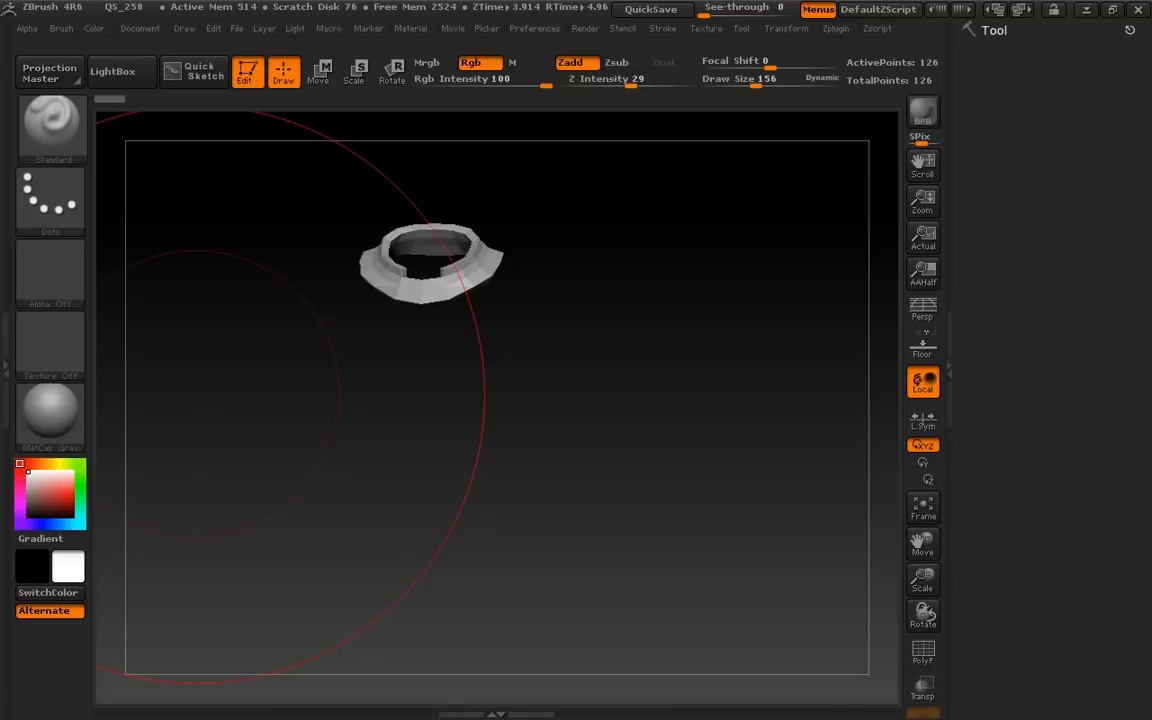
{"action": "left_click", "coordinate": [959, 366]}
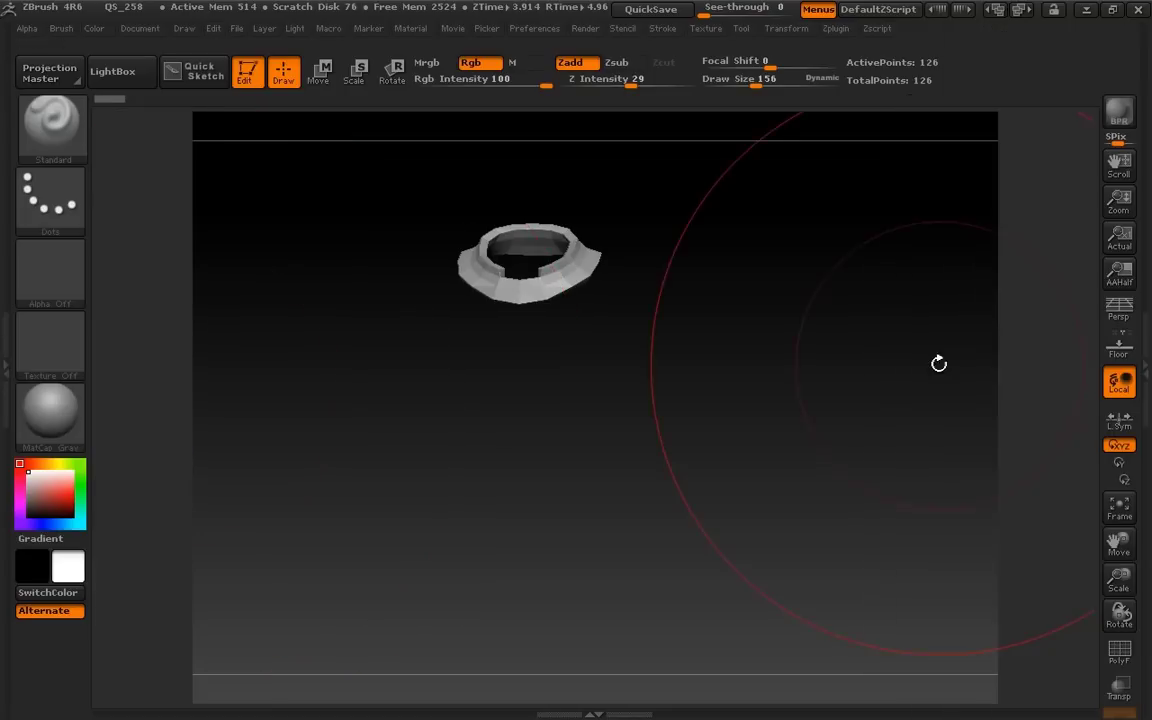
{"action": "left_click", "coordinate": [1062, 312]}
Step: Reopen the Tool palette, expand the SubTool list, and load the Corp character
{"action": "left_click", "coordinate": [1030, 31]}
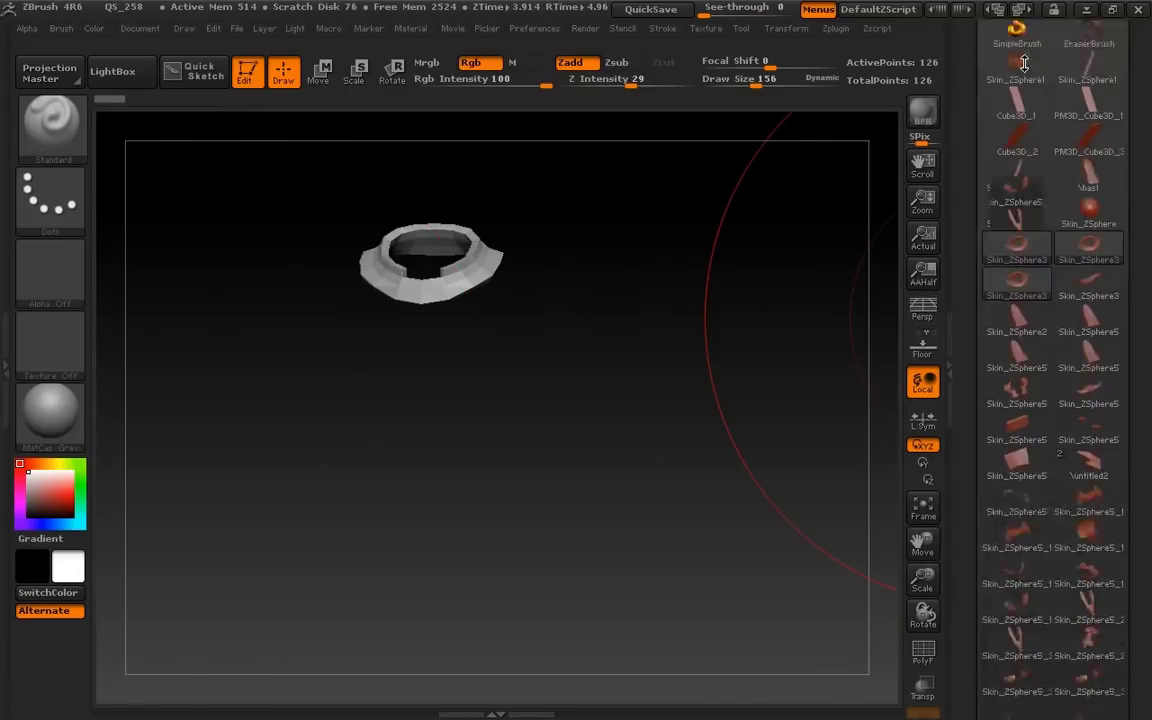
{"action": "left_click", "coordinate": [1000, 340]}
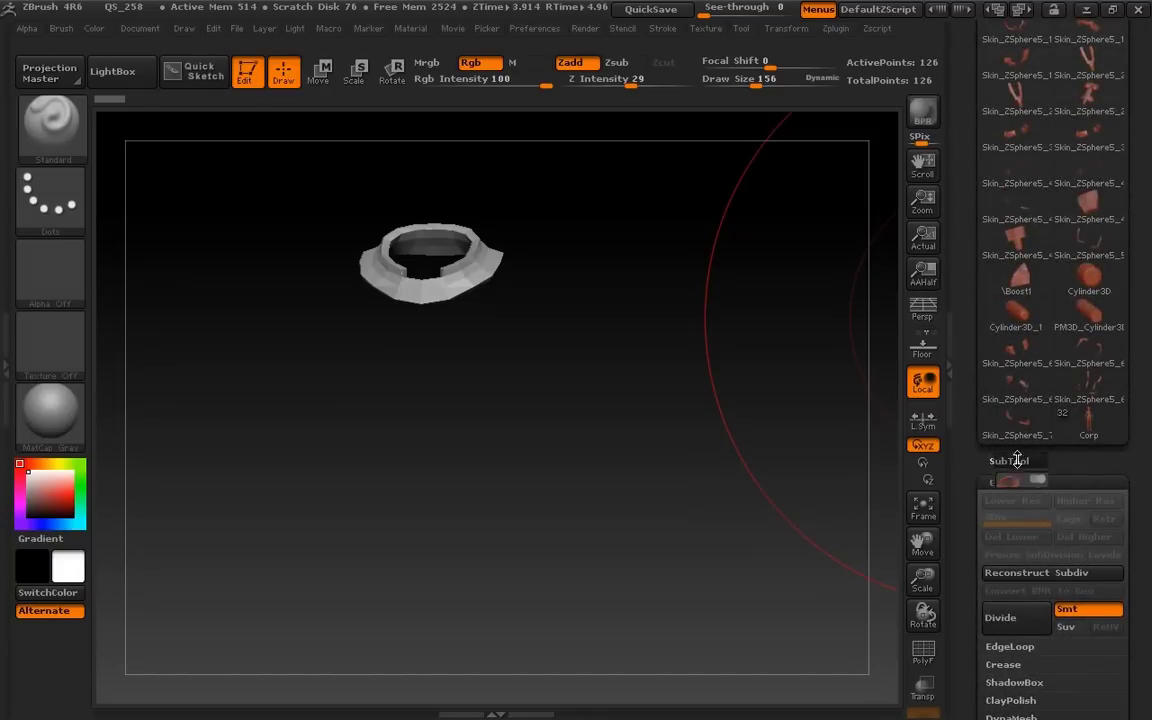
{"action": "left_click", "coordinate": [1016, 460]}
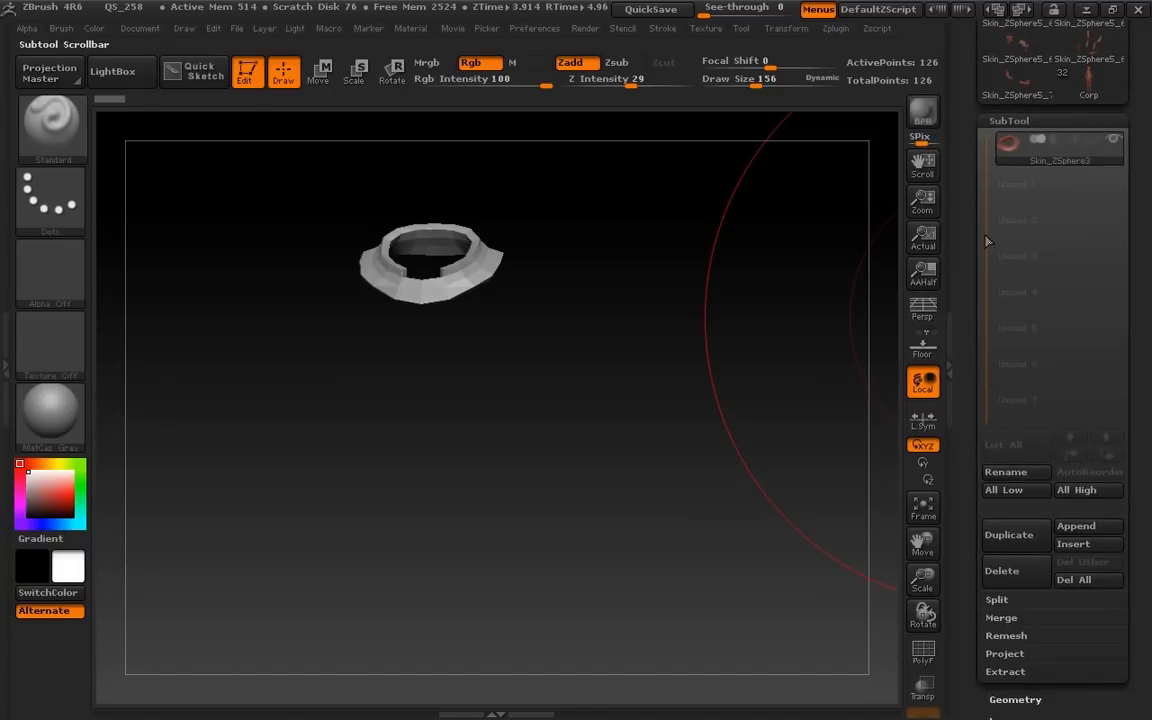
{"action": "left_click", "coordinate": [1089, 80]}
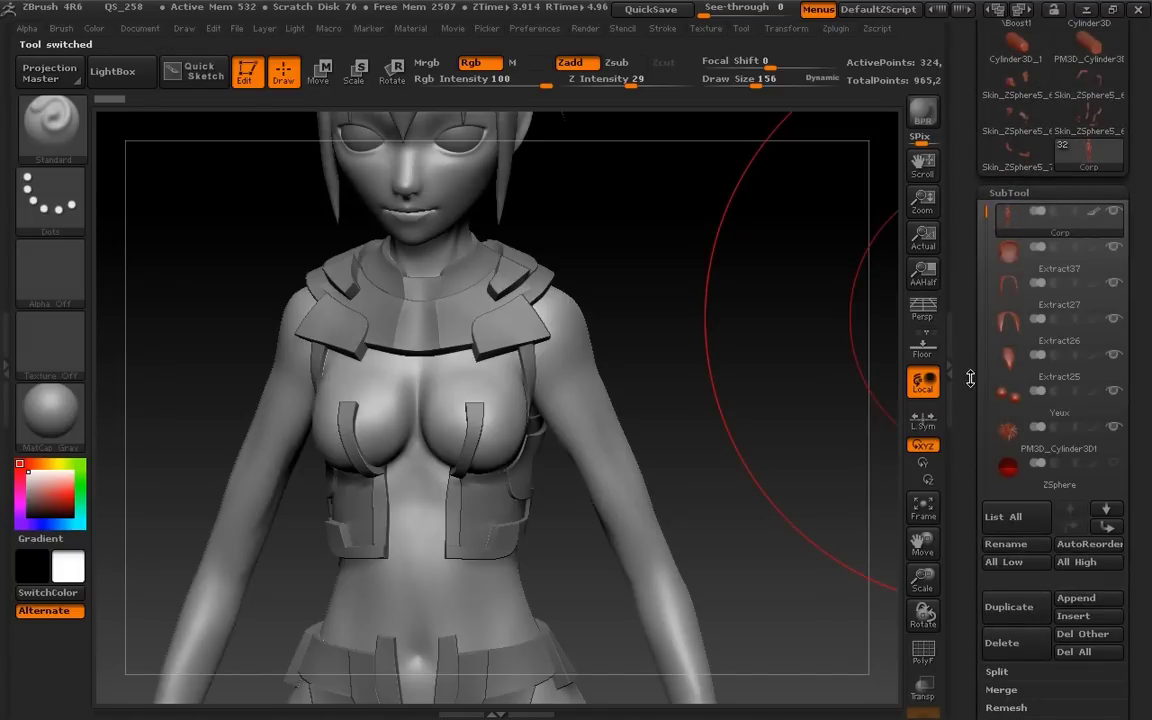
{"action": "left_click_drag", "start_coordinate": [970, 378], "coordinate": [970, 336]}
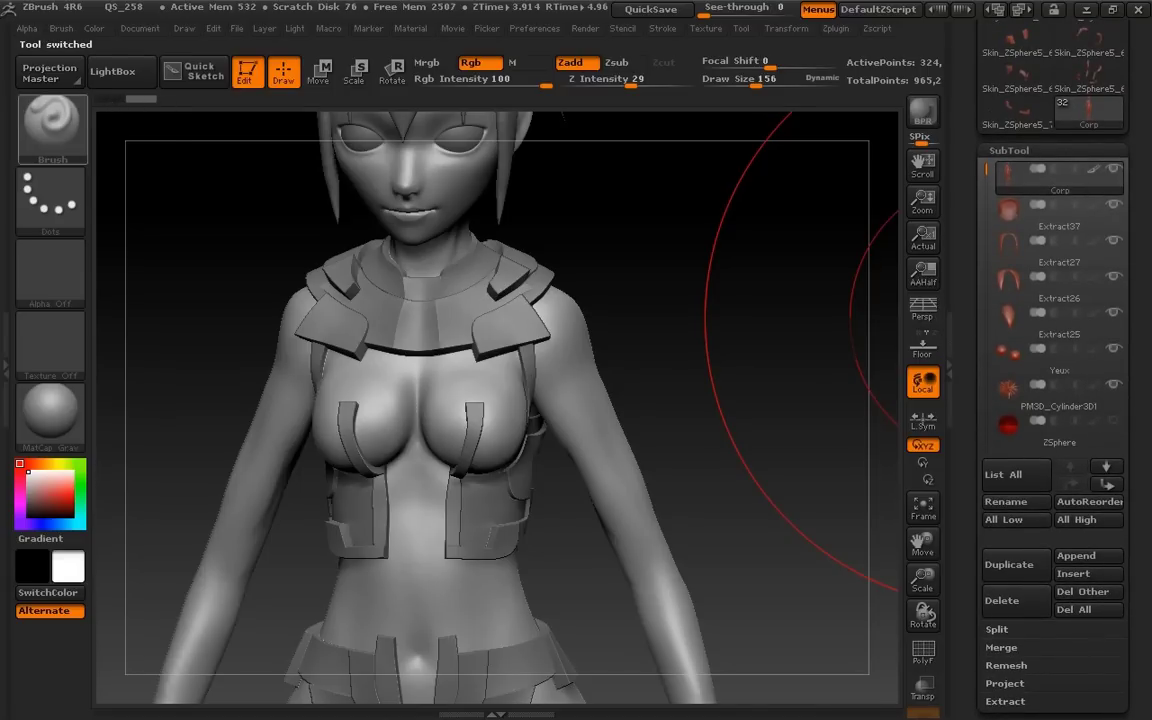
Step: Zoom in on the torso, set Draw Size to 8, and sculpt bumps down both upper arms
{"action": "left_click_drag", "start_coordinate": [921, 580], "coordinate": [860, 479]}
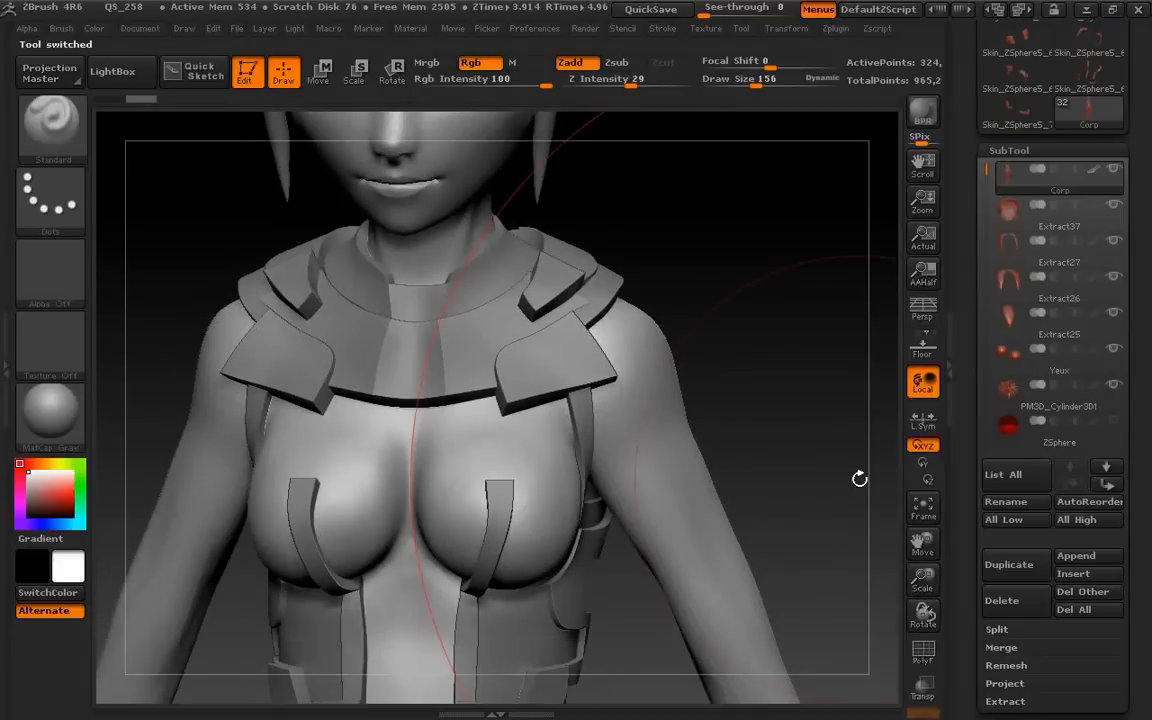
{"action": "left_click_drag", "start_coordinate": [756, 86], "coordinate": [717, 86]}
{"action": "left_click_drag", "start_coordinate": [639, 408], "coordinate": [670, 590]}
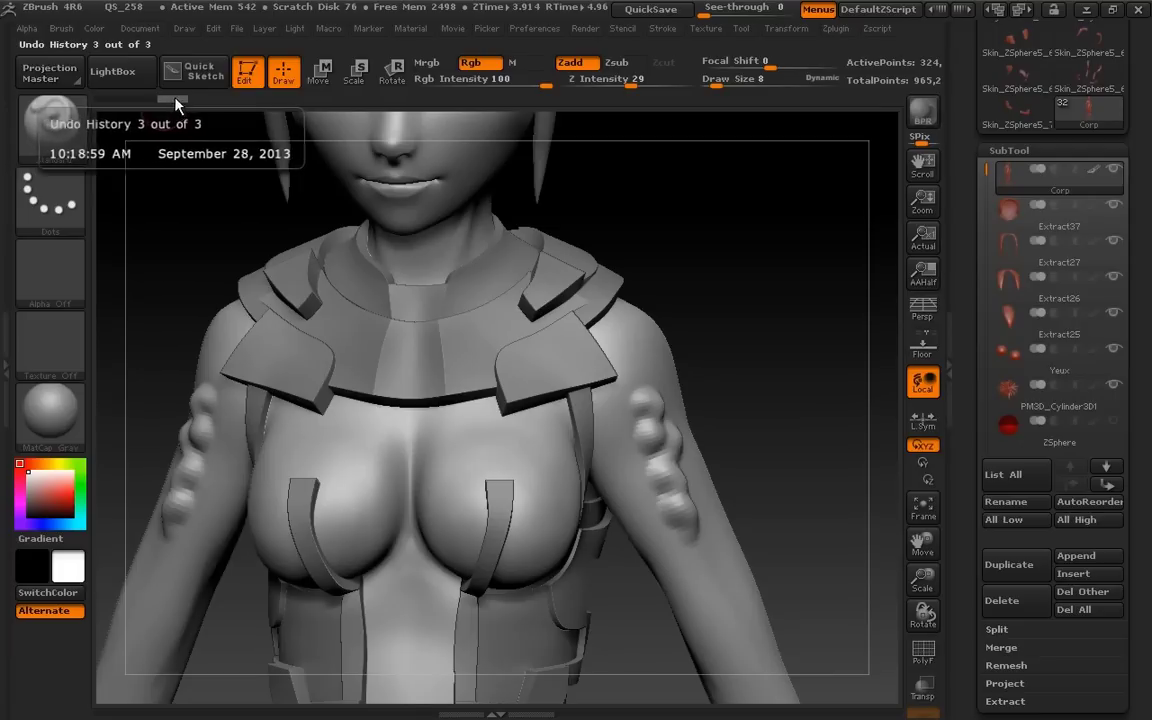
Step: Add mirrored bumps down the forearms, then undo the last strokes via Ctrl+Z and Undo History
{"action": "left_click_drag", "start_coordinate": [695, 550], "coordinate": [715, 610]}
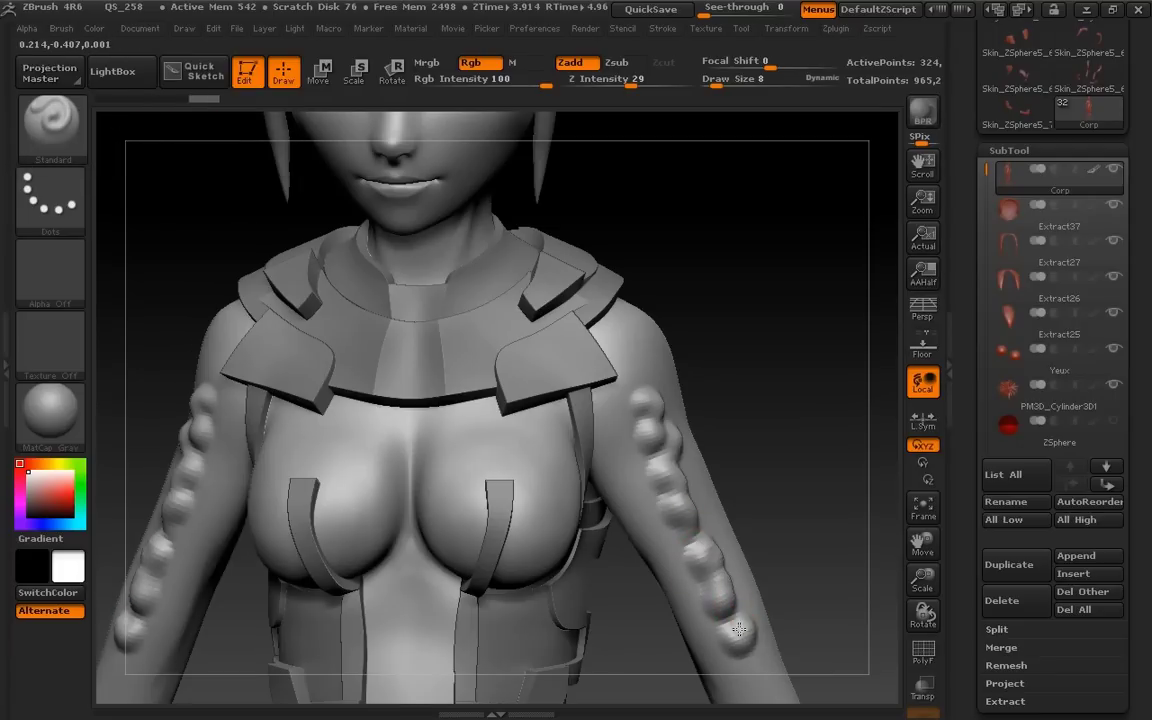
{"action": "left_click_drag", "start_coordinate": [920, 542], "coordinate": [766, 581]}
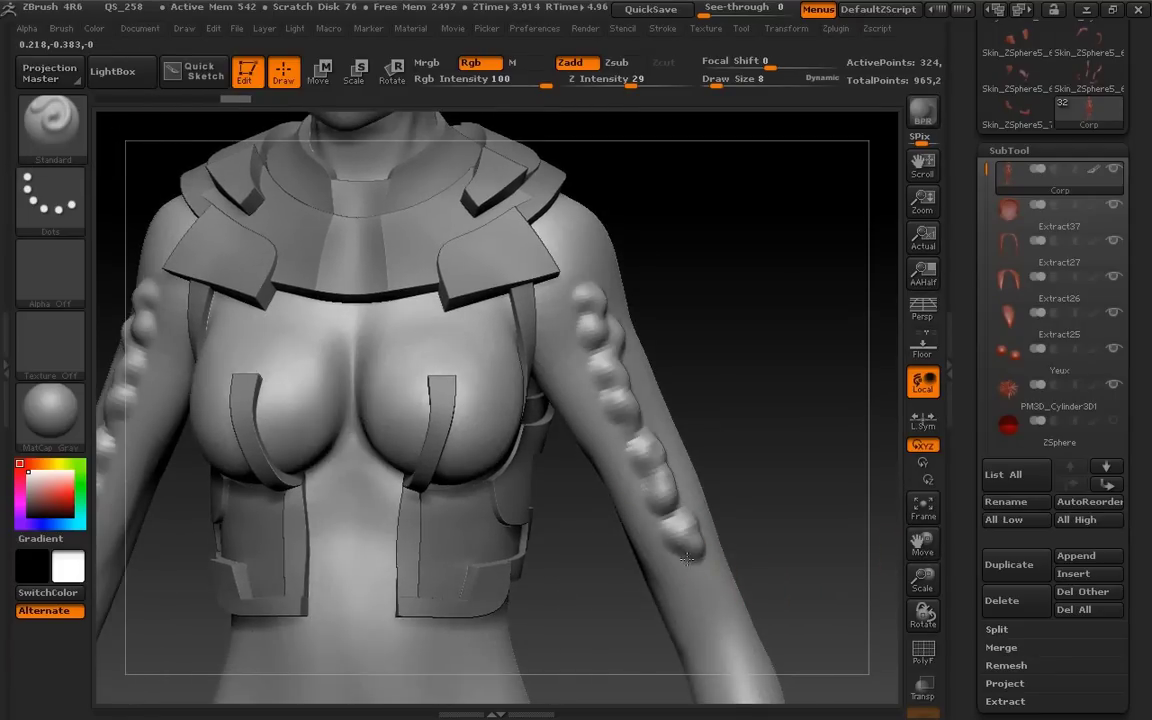
{"action": "left_click_drag", "start_coordinate": [687, 558], "coordinate": [713, 615]}
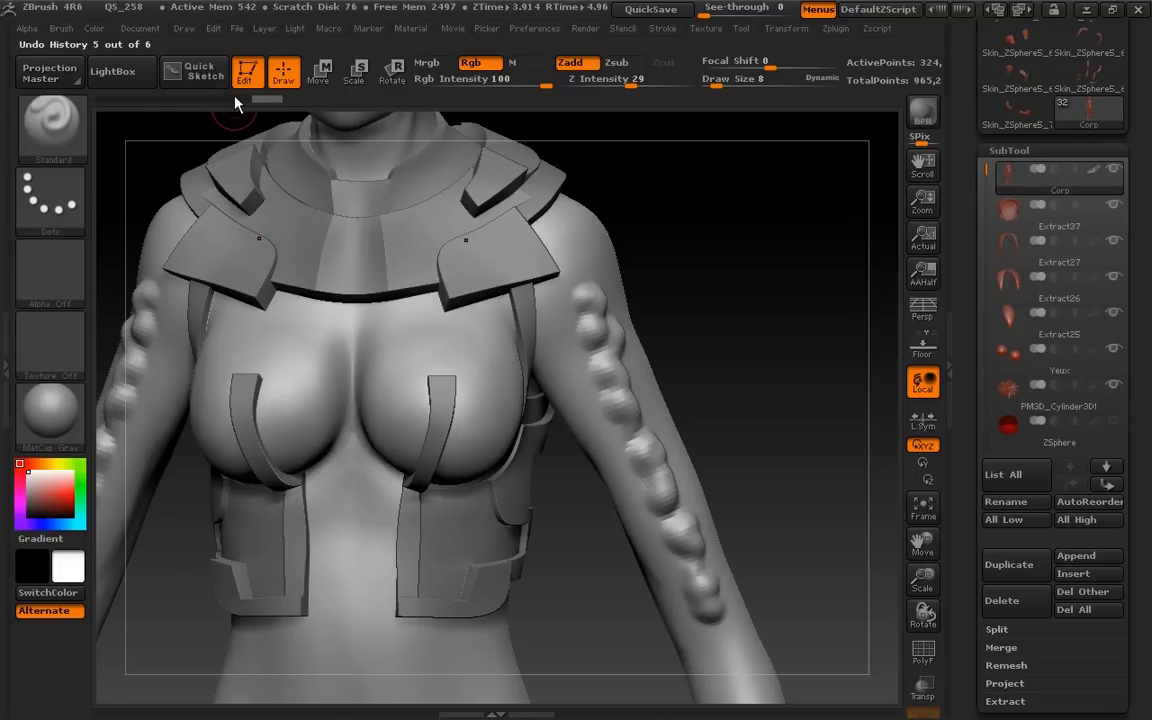
{"action": "key", "text": "ctrl+z"}
{"action": "mouse_move", "coordinate": [193, 100]}
{"action": "left_mouse_down"}
{"action": "mouse_move", "coordinate": [109, 112]}
{"action": "mouse_move", "coordinate": [276, 108]}
{"action": "left_mouse_up"}
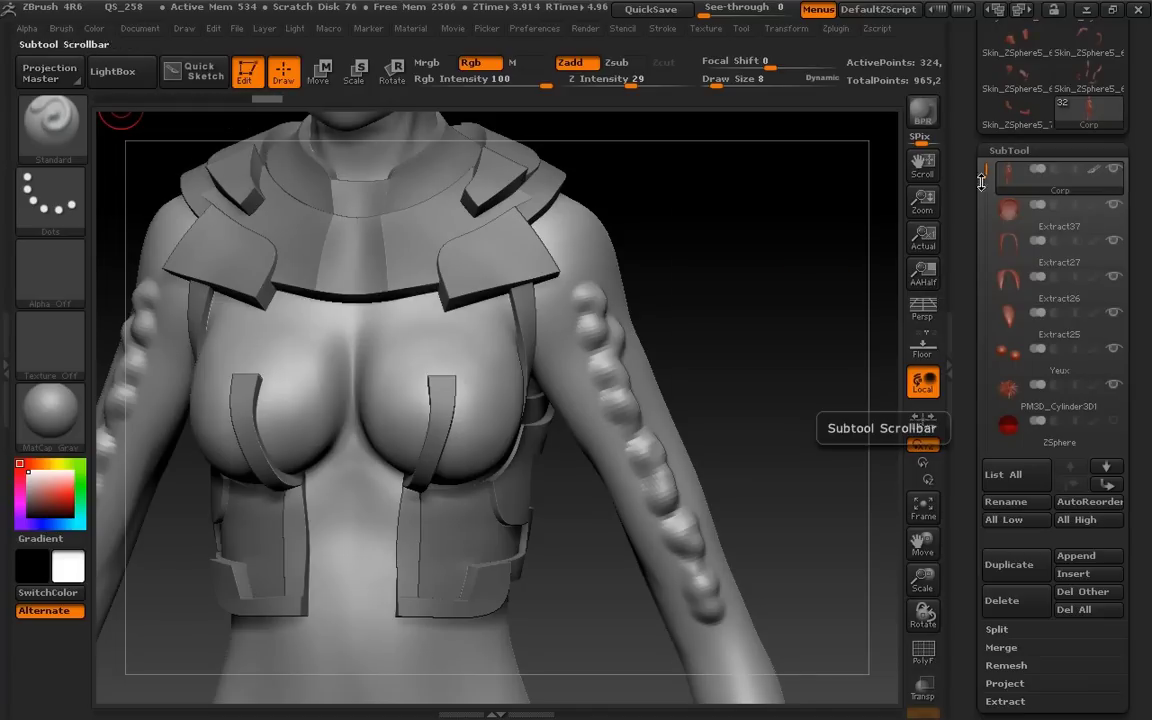
Step: Activate the Skin_ZSphere2 subtool and sculpt mirrored bumps on the collar beside the neck
{"action": "left_click_drag", "start_coordinate": [982, 171], "coordinate": [988, 202]}
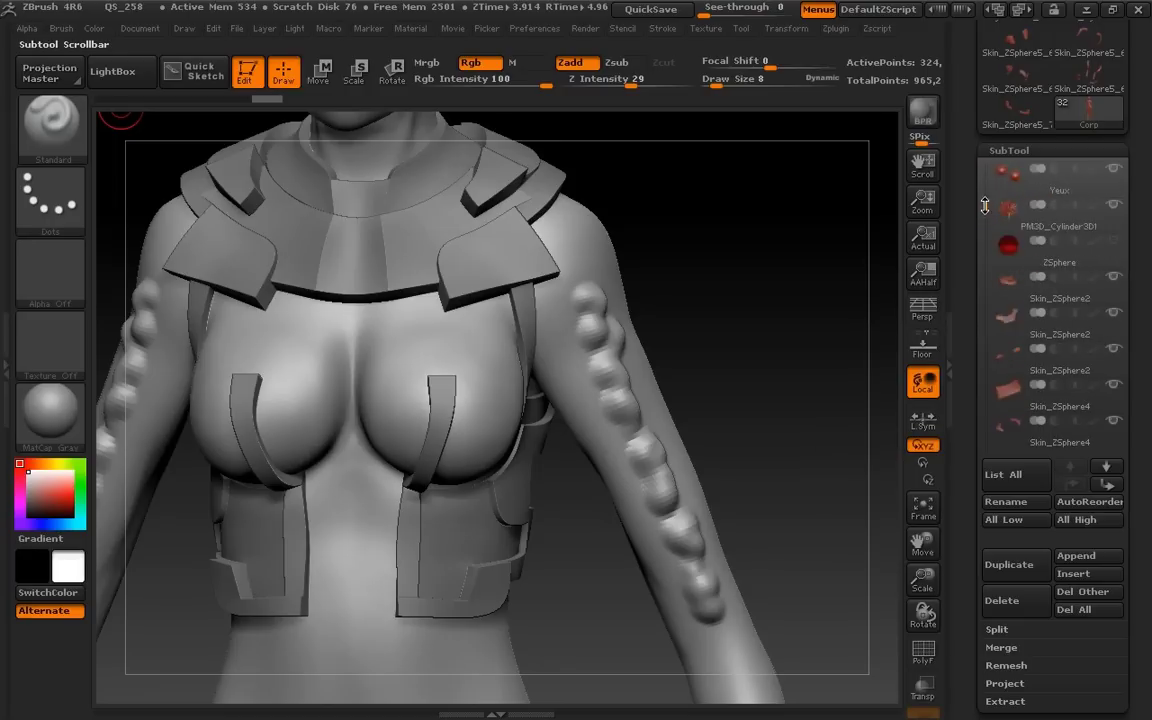
{"action": "left_click", "coordinate": [1012, 320]}
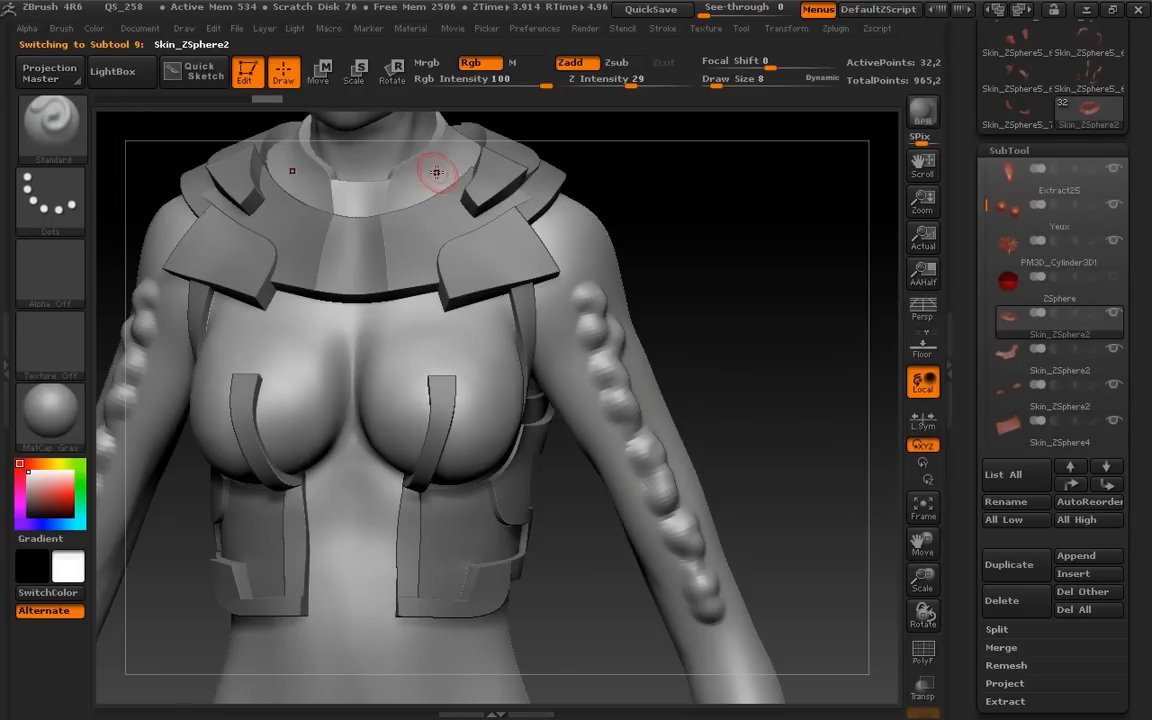
{"action": "left_click_drag", "start_coordinate": [436, 172], "coordinate": [419, 186]}
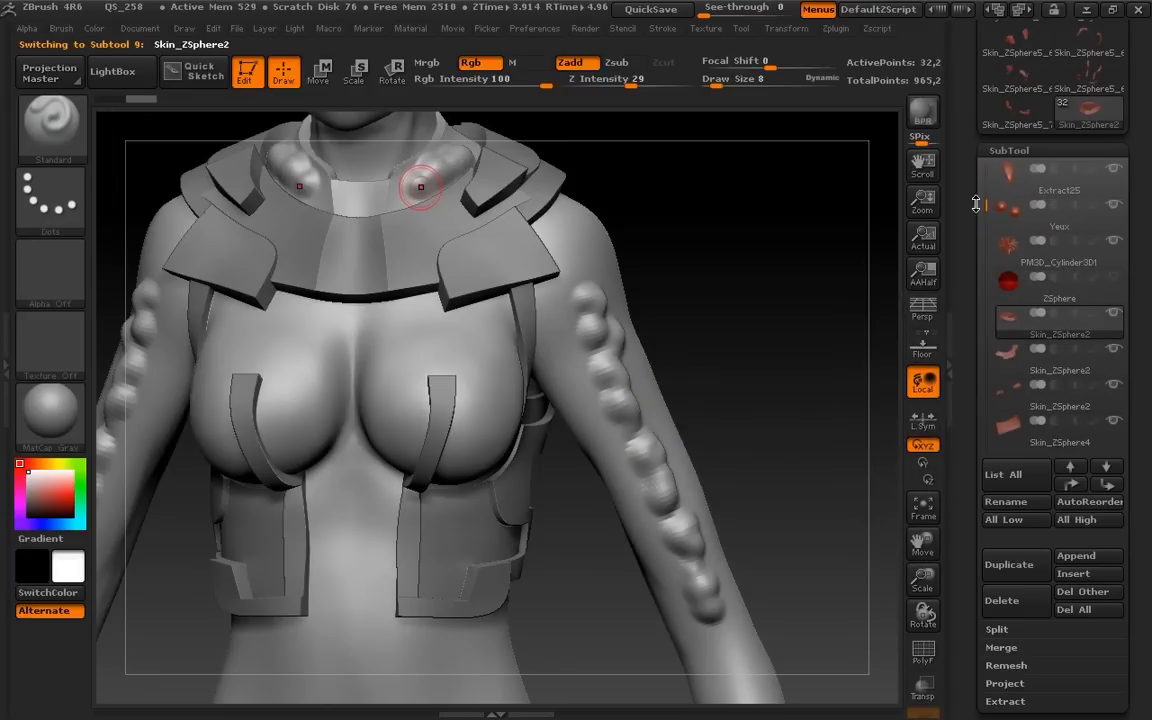
Step: On Corp, rewind the undo history to remove the arm bumps, then reactivate Skin_ZSphere2
{"action": "left_click_drag", "start_coordinate": [982, 197], "coordinate": [972, 152]}
{"action": "left_click", "coordinate": [1003, 180]}
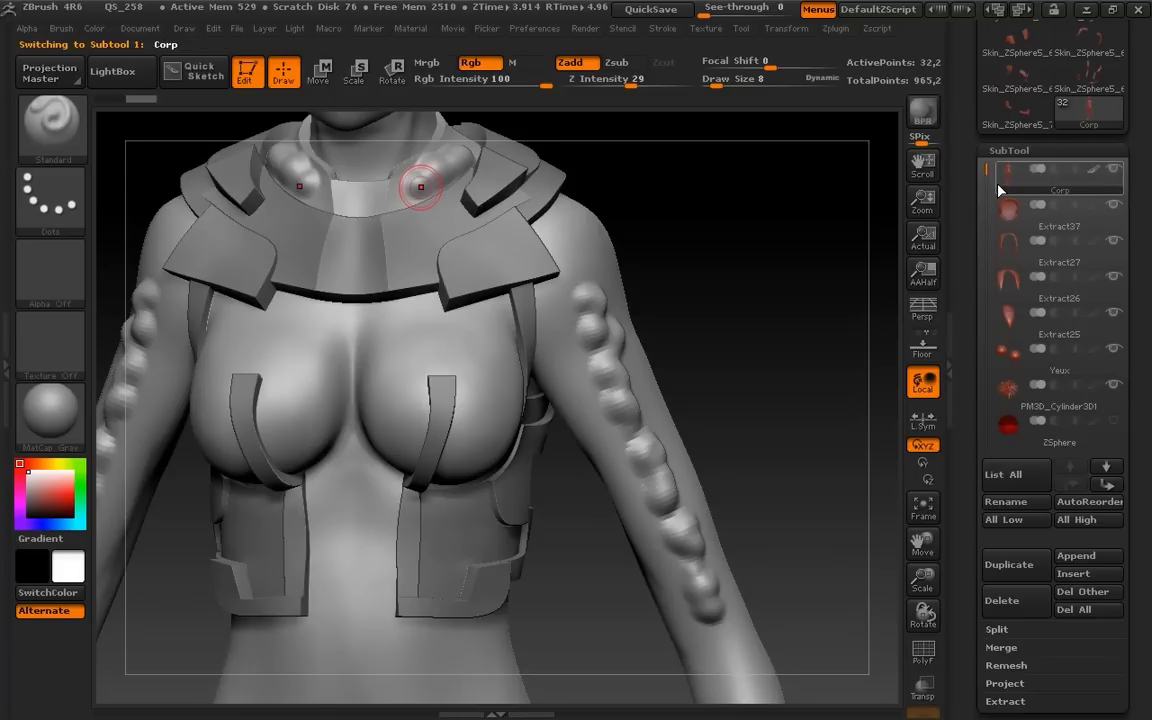
{"action": "left_click_drag", "start_coordinate": [243, 100], "coordinate": [185, 113]}
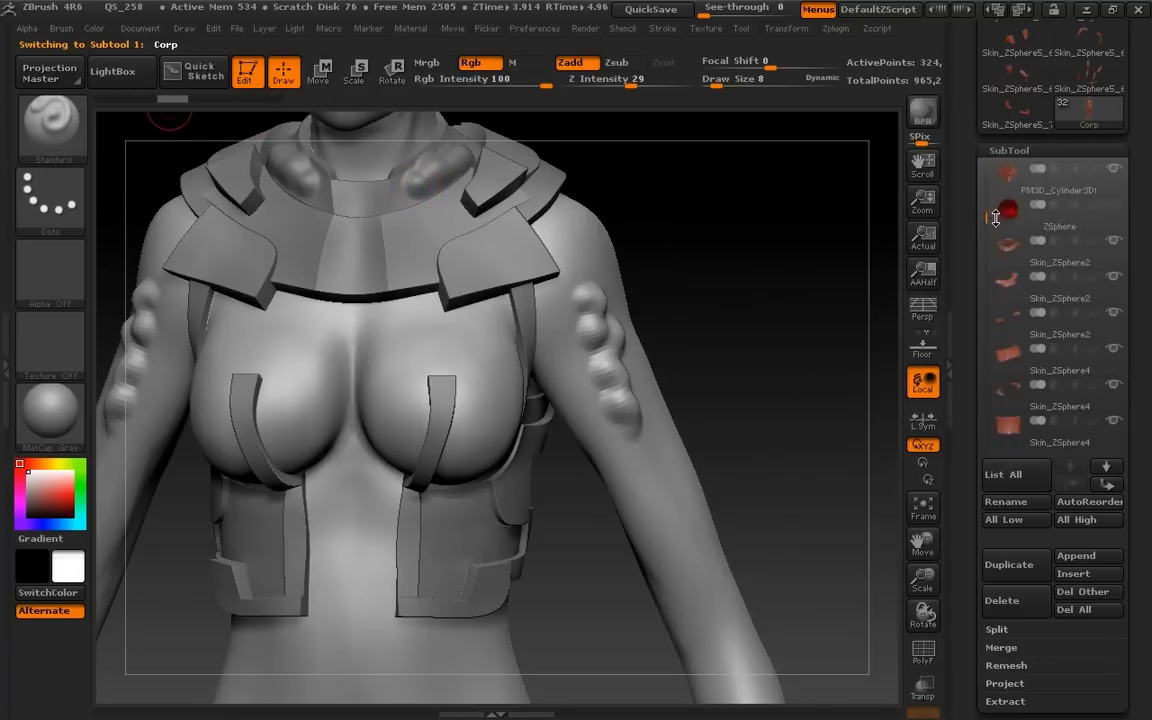
{"action": "key", "text": "ctrl+z"}
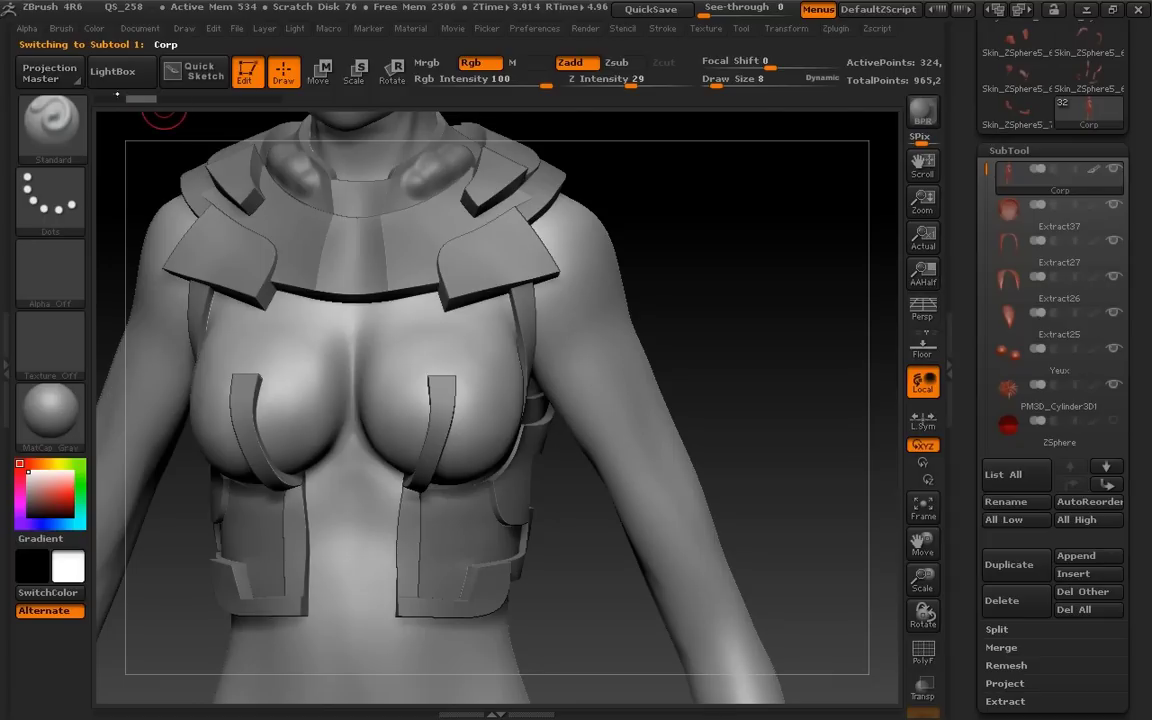
{"action": "key", "text": "ctrl+z"}
{"action": "left_click", "coordinate": [138, 103]}
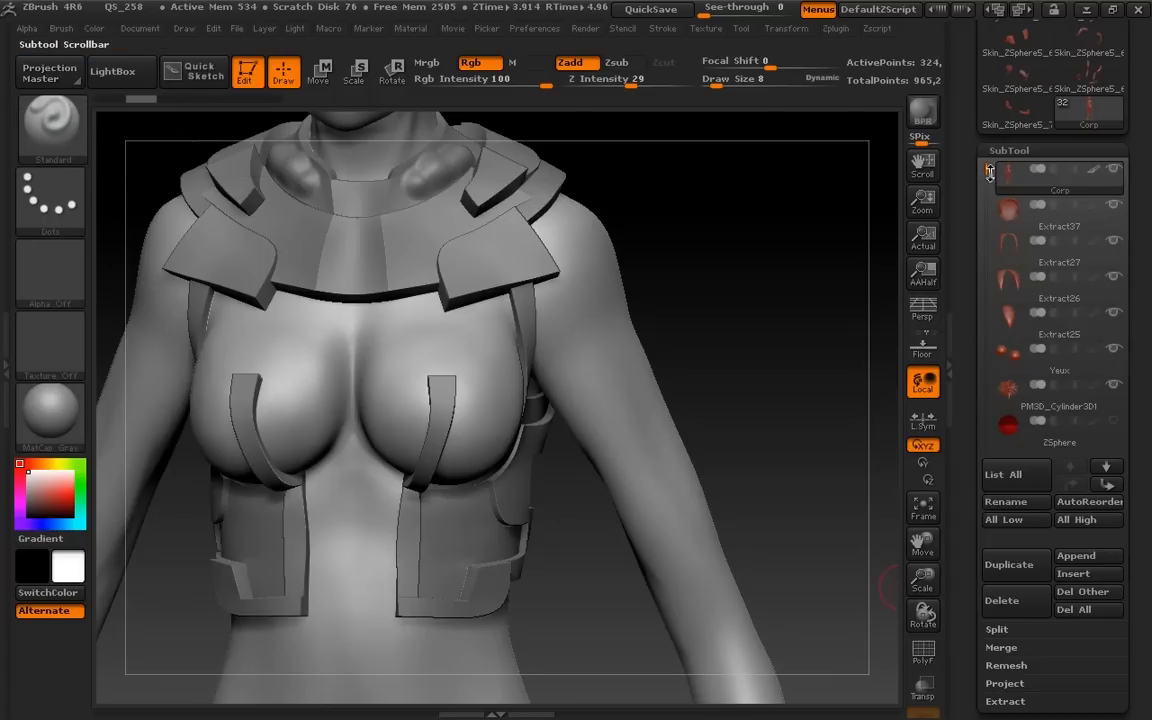
{"action": "left_click_drag", "start_coordinate": [995, 227], "coordinate": [1002, 236]}
{"action": "left_click", "coordinate": [1025, 220]}
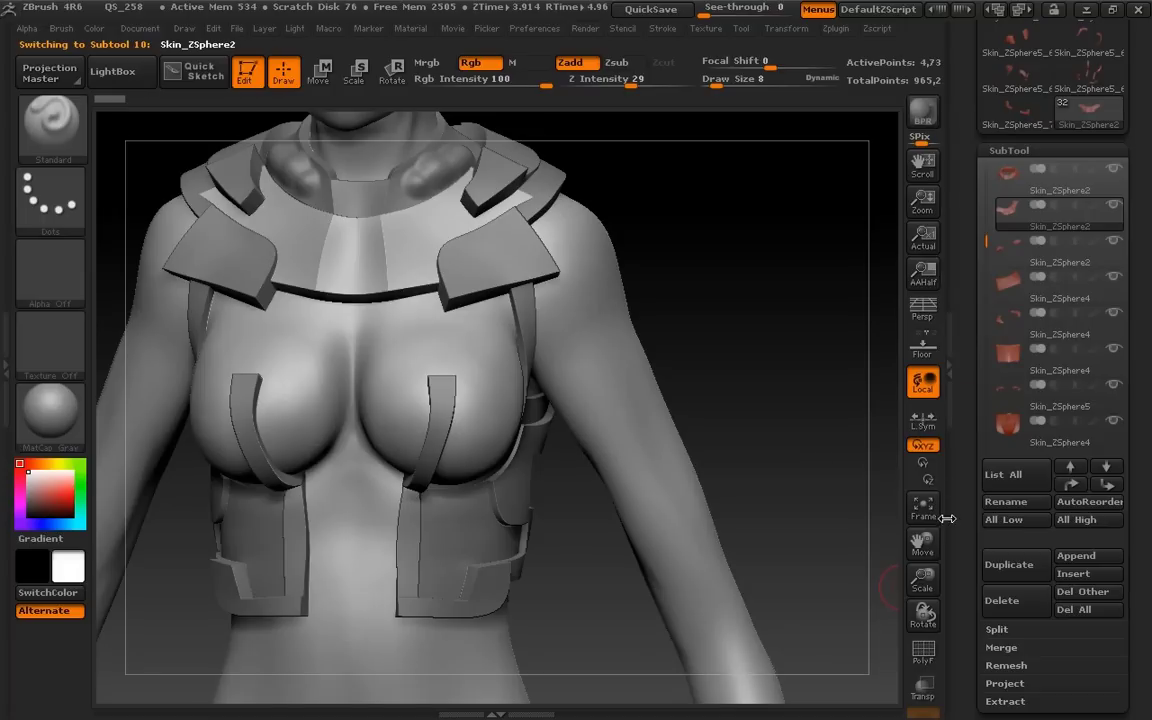